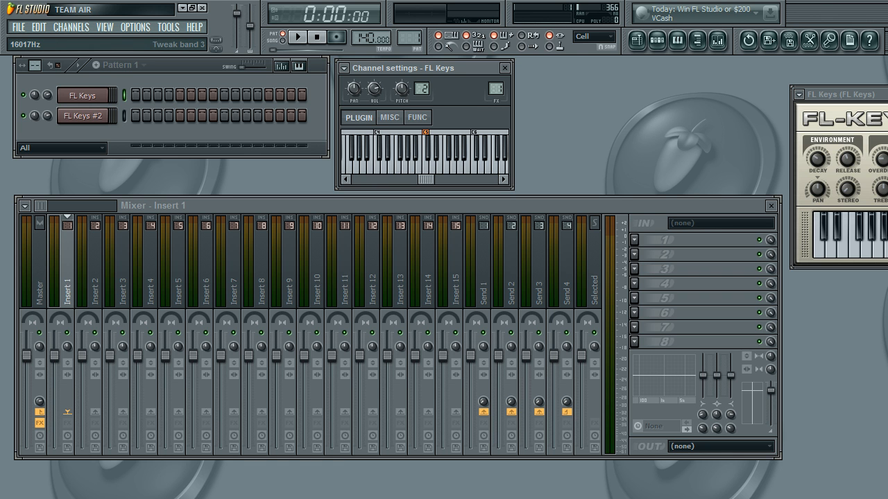
# Step: Move the FL Keys plugin window below the channel list, over the first mixer tracks
pyautogui.moveTo(840, 103); pyautogui.dragTo(87, 189)
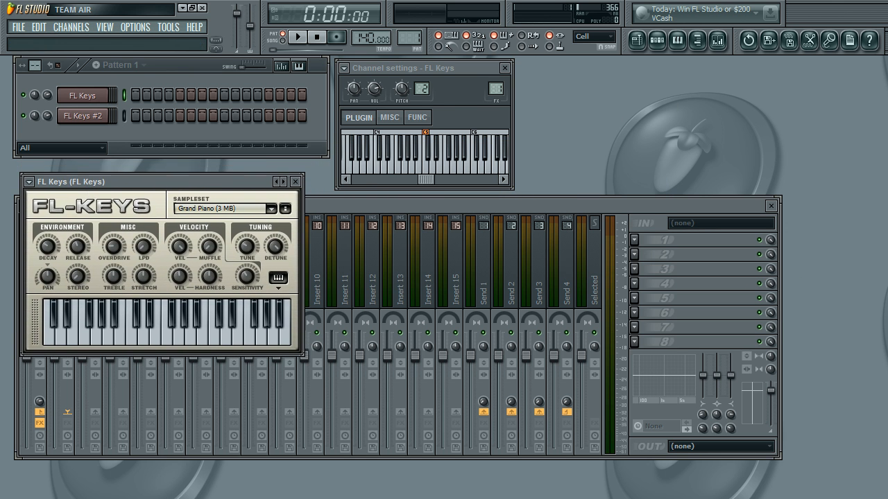
pyautogui.moveTo(90, 498)
pyautogui.moveTo(168, 183)
pyautogui.mouseDown()
pyautogui.moveTo(233, 181)
pyautogui.moveTo(172, 180)
pyautogui.mouseUp()
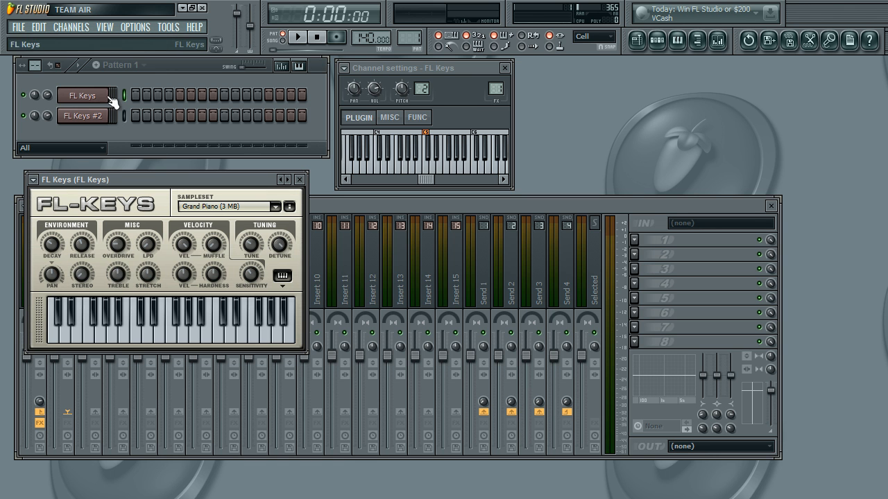
# Step: Choose the Major layout for the typing keyboard
pyautogui.rightClick(451, 36)
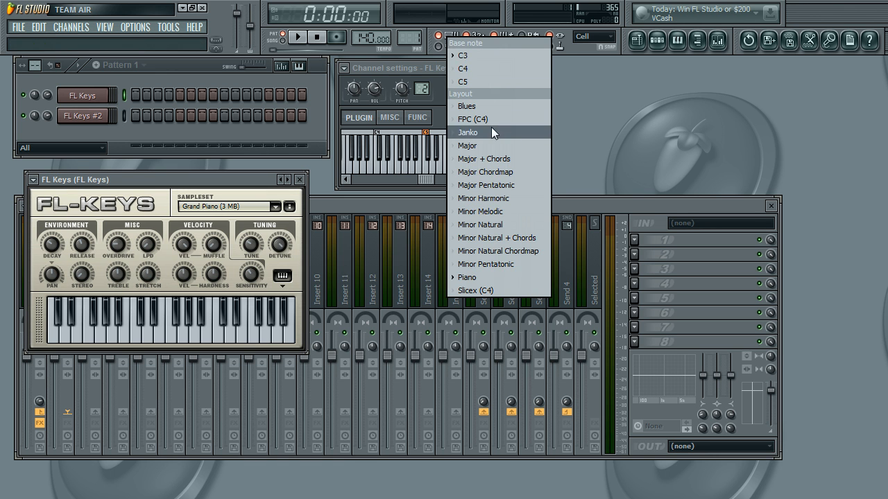
pyautogui.click(493, 145)
# Step: Open the piano roll of the FL Keys channel and audition its C5 key
pyautogui.rightClick(104, 92)
pyautogui.click(151, 97)
pyautogui.click(194, 361)
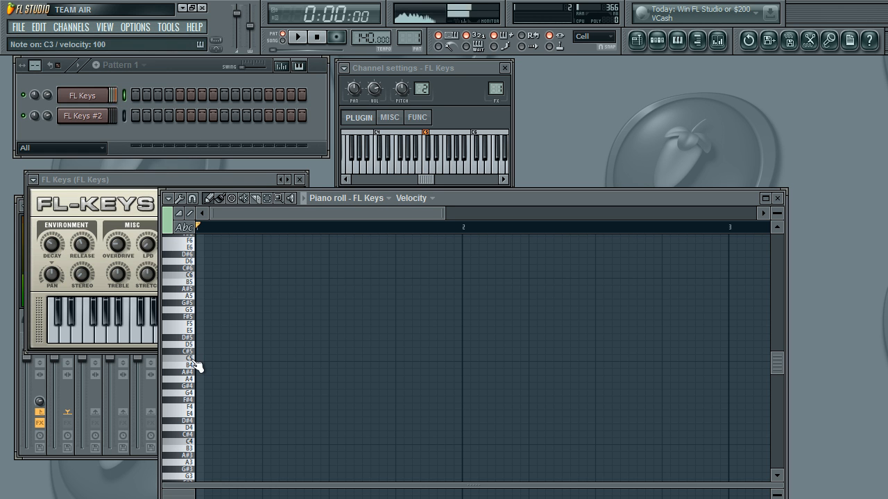
pyautogui.click(195, 360)
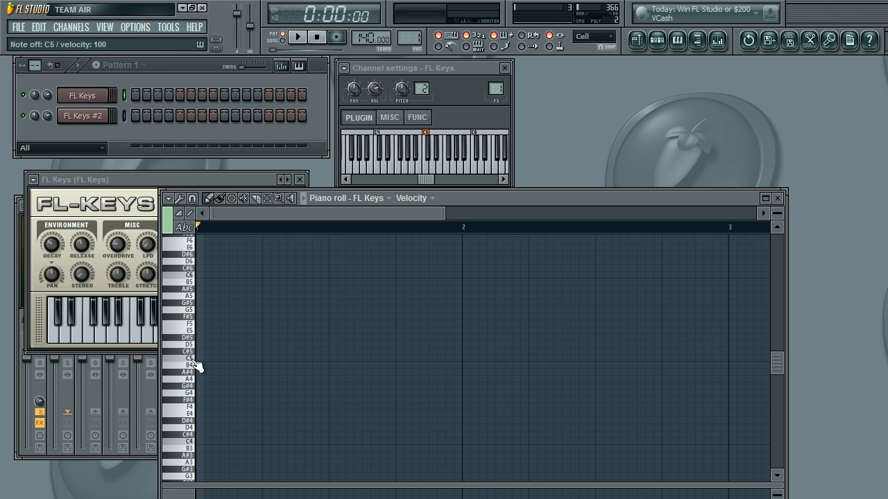
# Step: Play the white notes from C5 up to B5 one at a time on the typing keyboard
pyautogui.press('q')
pyautogui.press('w')
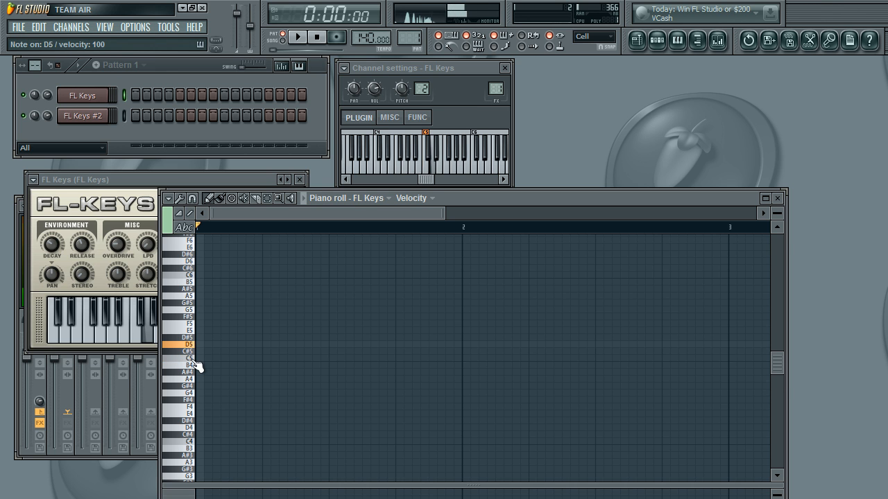
pyautogui.press('r')
pyautogui.press('t')
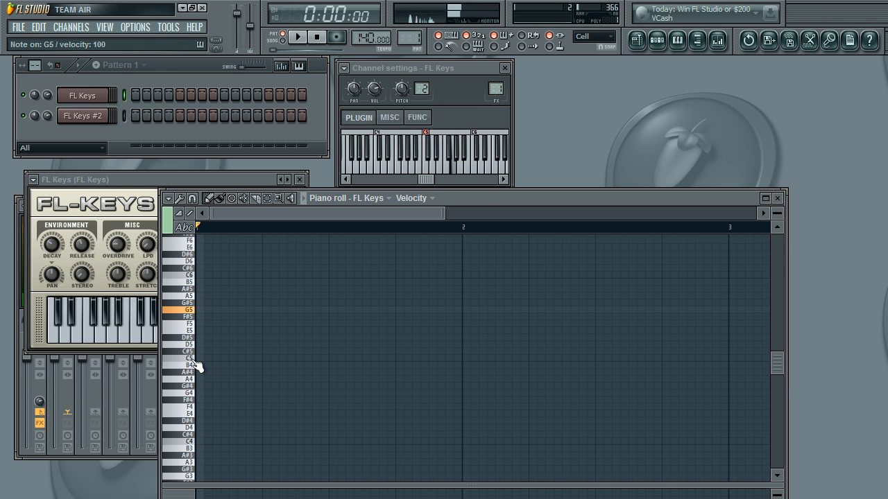
pyautogui.press('y')
pyautogui.press('u')
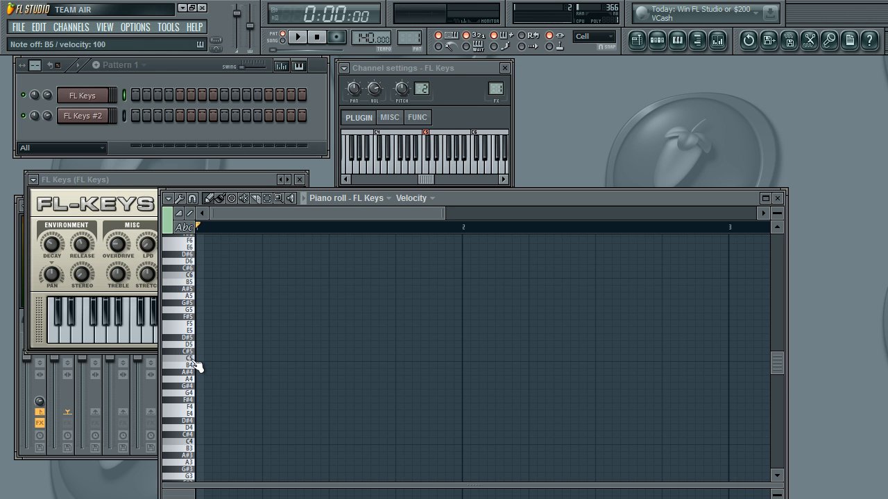
# Step: Audition note combinations starting on C5, such as C5–E5–G5 and C5–D5–F5
pyautogui.click(195, 361)
pyautogui.click(195, 361)
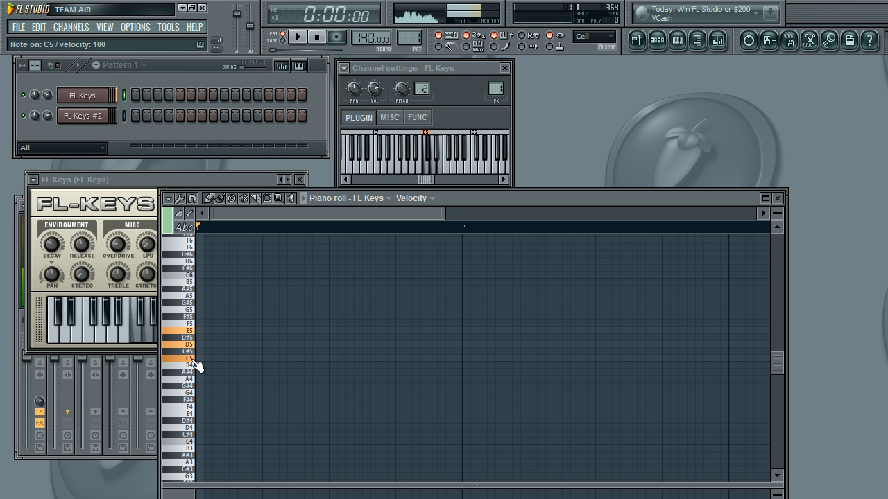
pyautogui.click(196, 362)
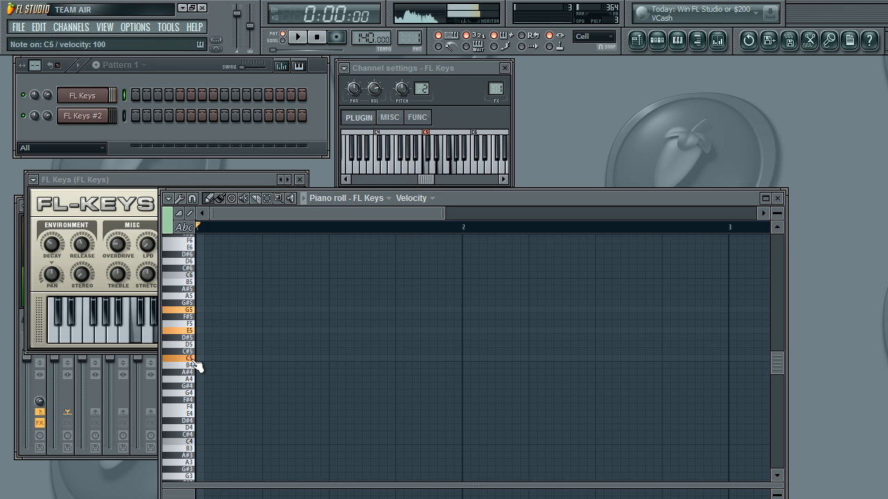
pyautogui.press('z')
pyautogui.press('x')
pyautogui.press('v')
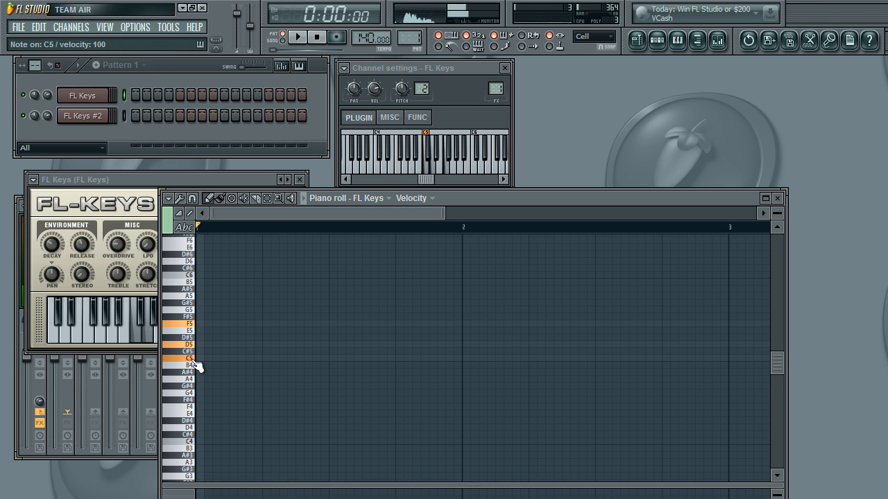
# Step: Play the triad C5–E5–G5 followed by D5–F5–A5
pyautogui.press('q')
pyautogui.press('e')
pyautogui.press('t')
pyautogui.press('w')
pyautogui.press('r')
pyautogui.press('y')
# Step: Play descending triads on E, D and C using the lower row of note keys
pyautogui.press('c')
pyautogui.press('b')
pyautogui.press('m')
pyautogui.press('x')
pyautogui.press('v')
pyautogui.press('n')
pyautogui.press('z')
pyautogui.press('c')
pyautogui.press('b')
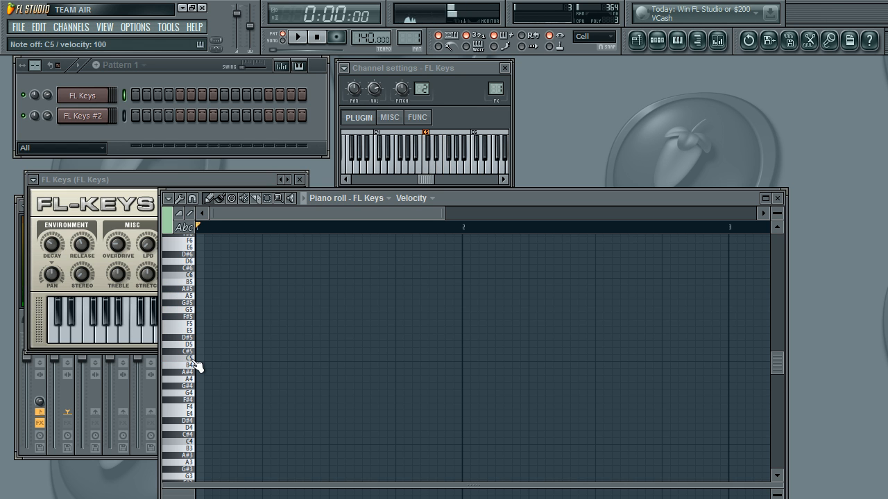
# Step: Improvise a run of single white notes, using mainly the lower row of note keys
pyautogui.press('z')
pyautogui.press('x')
pyautogui.press('v')
pyautogui.press('c')
pyautogui.press('z')
pyautogui.press('v')
pyautogui.press('z')
pyautogui.press('x')
pyautogui.press('c')
pyautogui.press('n')
pyautogui.press('m')
pyautogui.press('b')
pyautogui.press('v')
pyautogui.press('m')
pyautogui.press('x')
pyautogui.press('w')
pyautogui.press('e')
pyautogui.press('m')
# Step: Move the FL Keys window up beside the channel settings and bring the piano roll back to the front
pyautogui.press('pagedown')
pyautogui.press('pageup')
pyautogui.press('pageup')
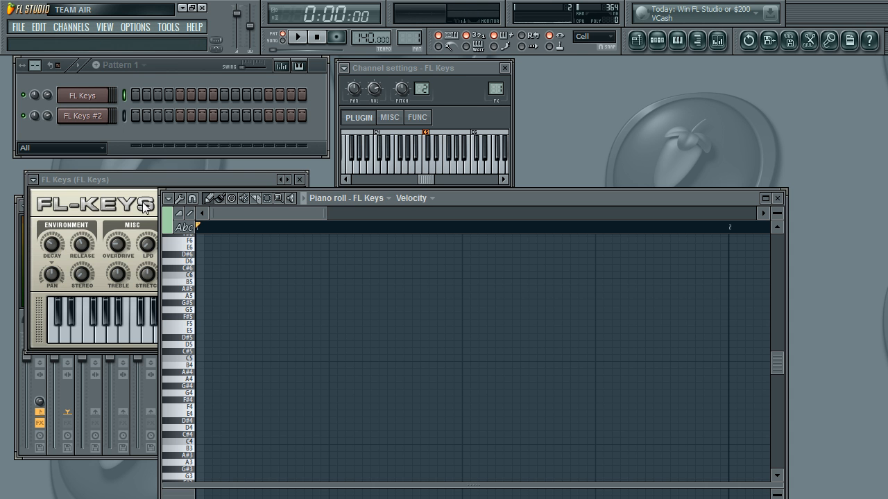
pyautogui.moveTo(133, 188); pyautogui.dragTo(216, 139)
pyautogui.click(525, 200)
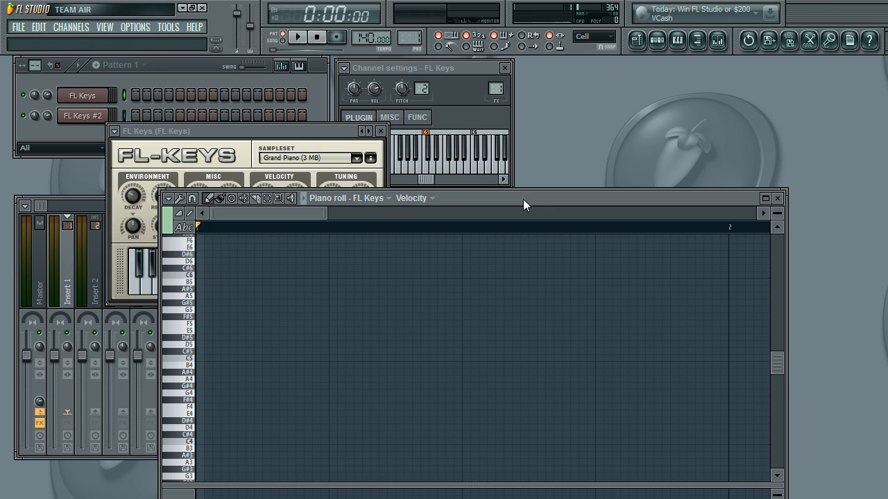
# Step: Build the C major triad by playing C5, E5 and G5 together
pyautogui.click(194, 362)
pyautogui.press('q')
pyautogui.press('e')
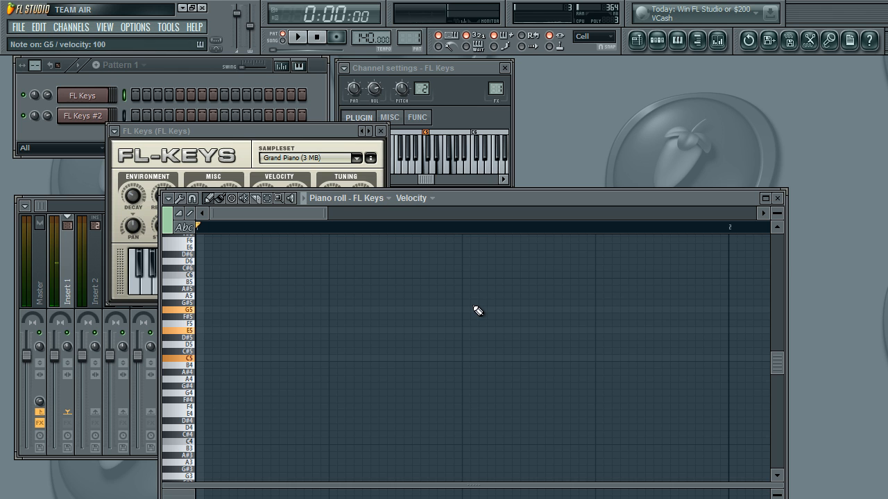
pyautogui.press('e')
pyautogui.press('t')
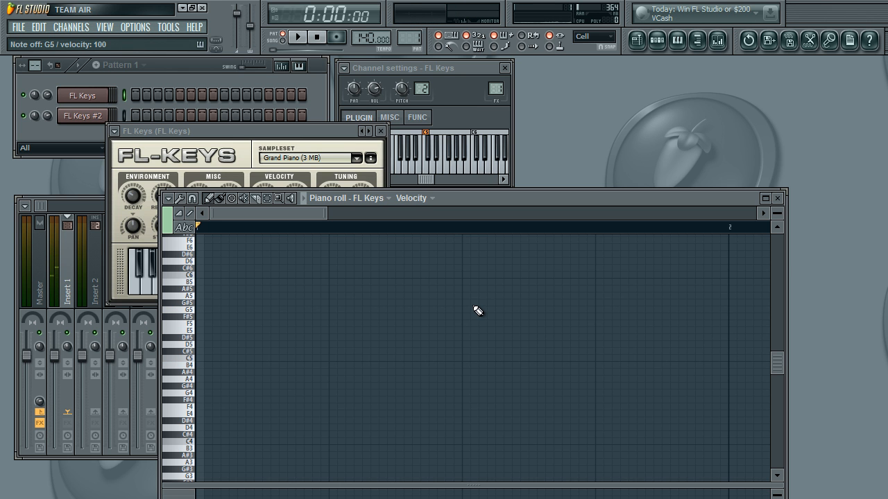
# Step: Build the D minor triad from D5, F5 and A5 and play it repeatedly
pyautogui.press('w')
pyautogui.press('r')
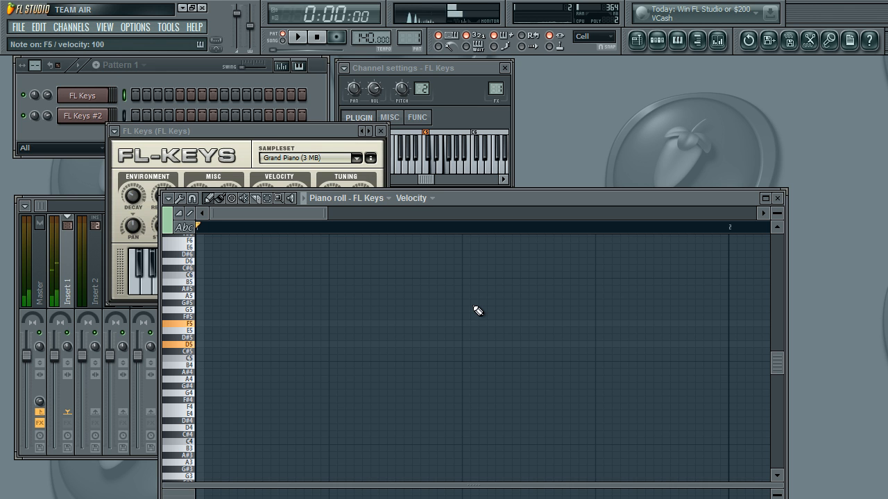
pyautogui.press('y')
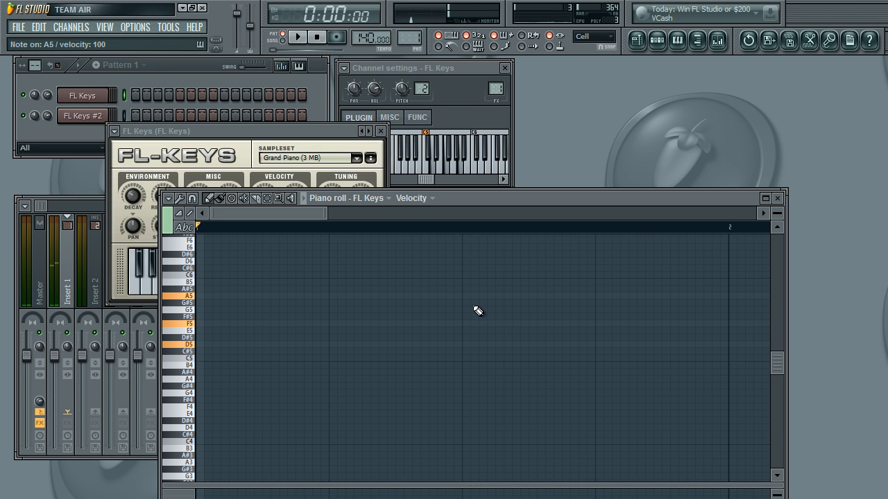
pyautogui.press('w')
pyautogui.press('r')
pyautogui.press('y')
pyautogui.press('w')
pyautogui.press('r')
pyautogui.press('y')
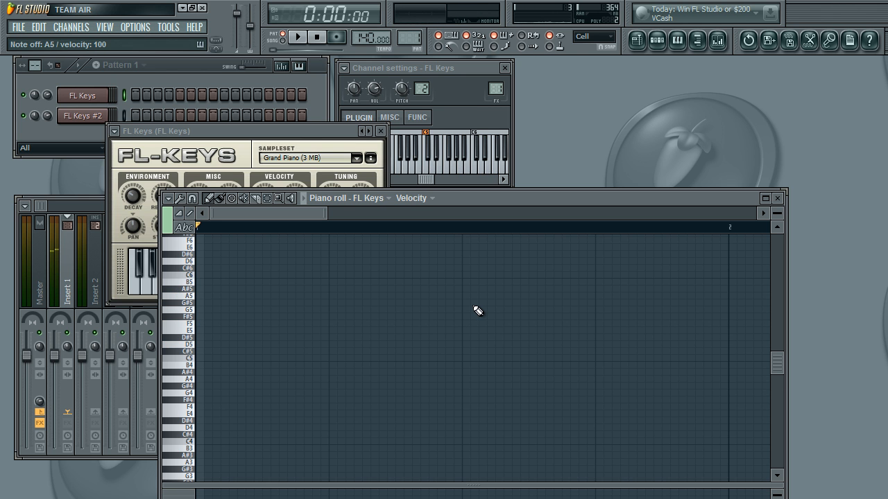
pyautogui.press('w')
pyautogui.press('r')
pyautogui.press('y')
pyautogui.press('w')
pyautogui.press('r')
pyautogui.press('y')
# Step: Switch from the C5–E5–G5 triad to the D5–F5–A5 triad to compare them
pyautogui.press('q')
pyautogui.press('e')
pyautogui.press('t')
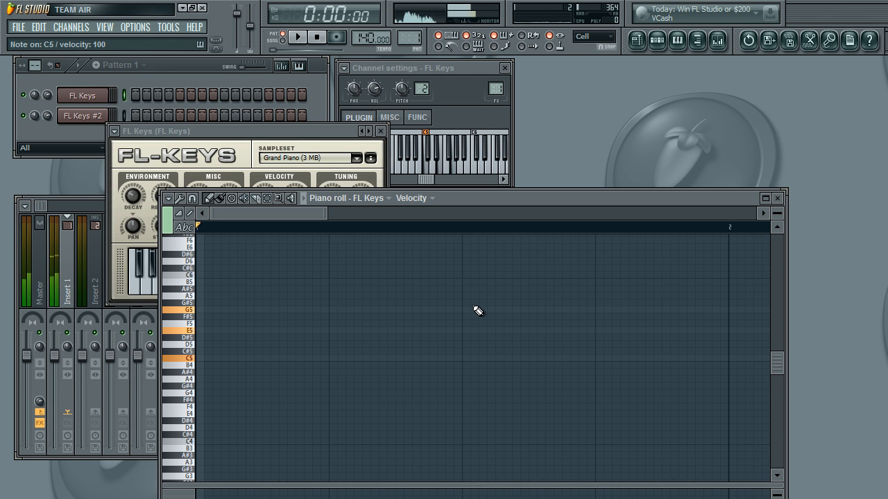
pyautogui.press('r')
pyautogui.press('y')
pyautogui.press('w')
pyautogui.press('r')
pyautogui.press('y')
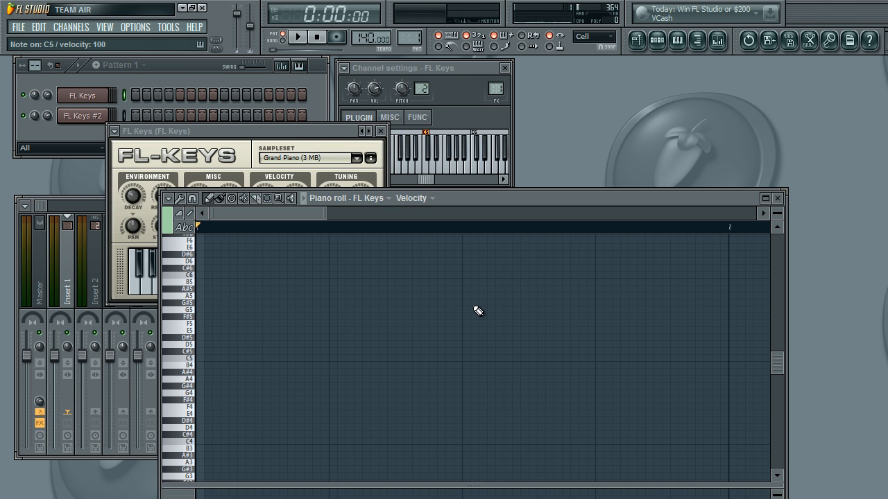
# Step: Build the A minor inversion from C5, E5 and A5 and play it
pyautogui.press('e')
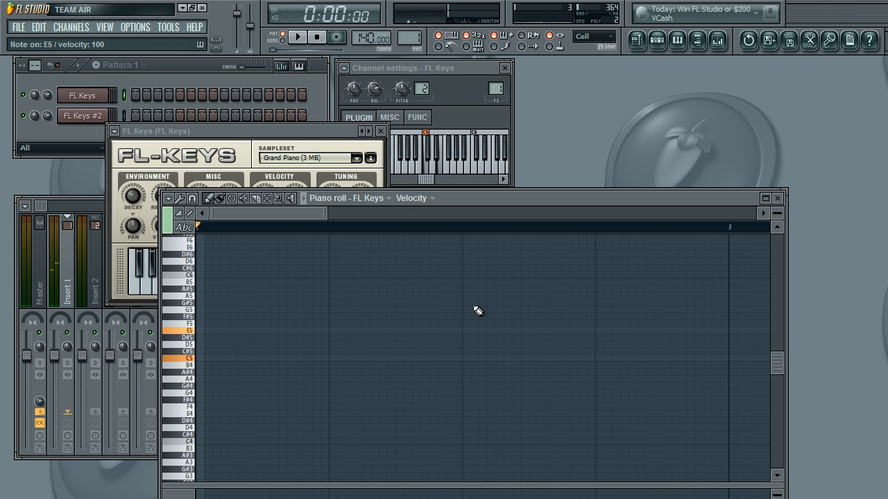
pyautogui.press('y')
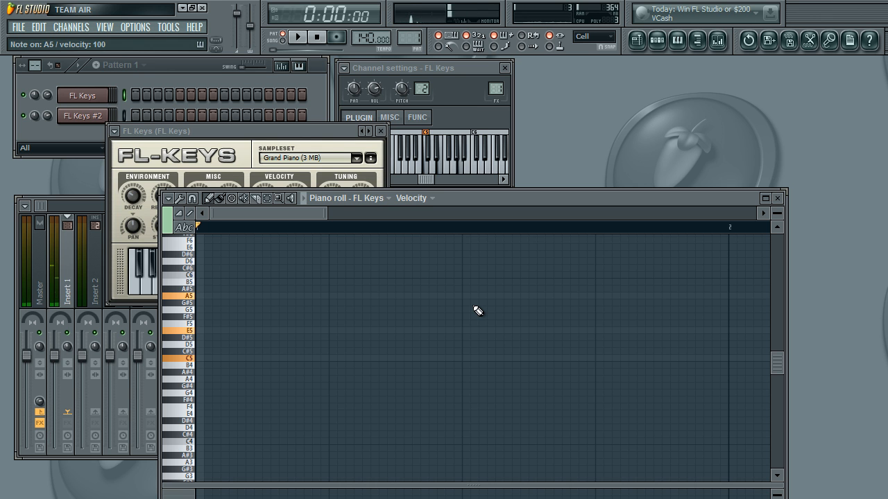
pyautogui.press('y')
pyautogui.press('e')
pyautogui.press('q')
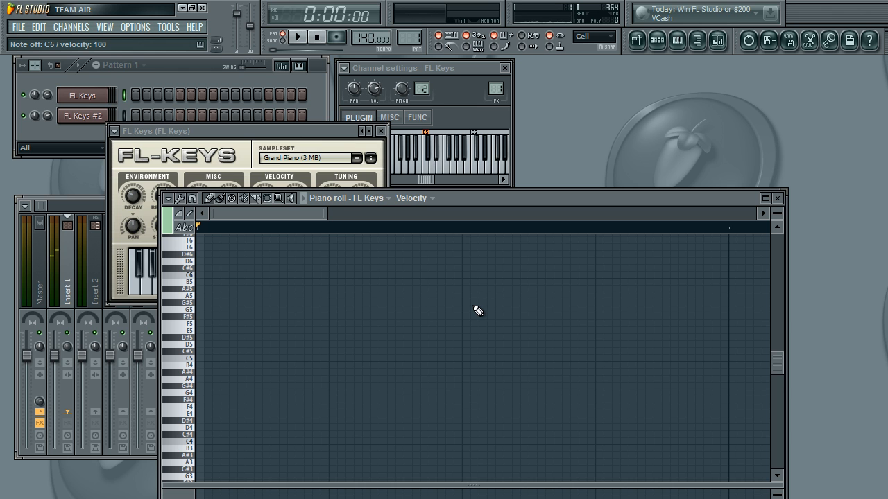
# Step: Play the ascending triads C5–E5–G5, D5–F5–A5 and E5–G5–B5
pyautogui.press('q')
pyautogui.press('e')
pyautogui.press('t')
pyautogui.press('w')
pyautogui.press('r')
pyautogui.press('y')
pyautogui.press('e')
pyautogui.press('t')
pyautogui.press('u')
# Step: Play a progression of C5–E5–A5, C5–E5–G5 and D5–F5–A5 chords
pyautogui.press('q')
pyautogui.press('e')
pyautogui.press('y')
pyautogui.press('q')
pyautogui.press('e')
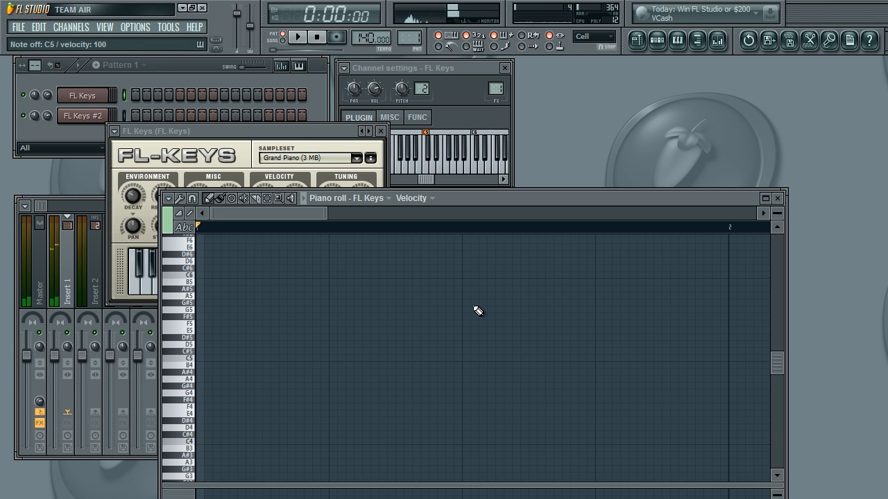
pyautogui.press('t')
pyautogui.press('y')
pyautogui.press('r')
pyautogui.press('w')
# Step: Alternate between the C5–E5–G5 and C5–E5–A5 chords
pyautogui.press('t')
pyautogui.press('e')
pyautogui.press('t')
pyautogui.press('q')
pyautogui.press('y')
pyautogui.press('e')
pyautogui.press('q')
pyautogui.press('t')
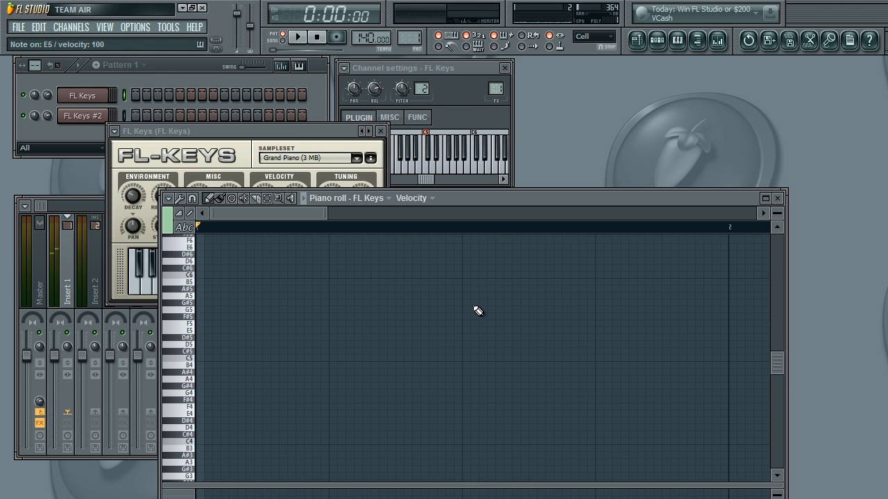
# Step: Play the D5–F5–A5 chord and finish the progression on C5–E5–A5
pyautogui.press('t')
pyautogui.press('y')
pyautogui.press('r')
pyautogui.press('w')
pyautogui.press('r')
pyautogui.press('q')
pyautogui.press('q')
pyautogui.press('y')
pyautogui.press('e')
pyautogui.press('q')
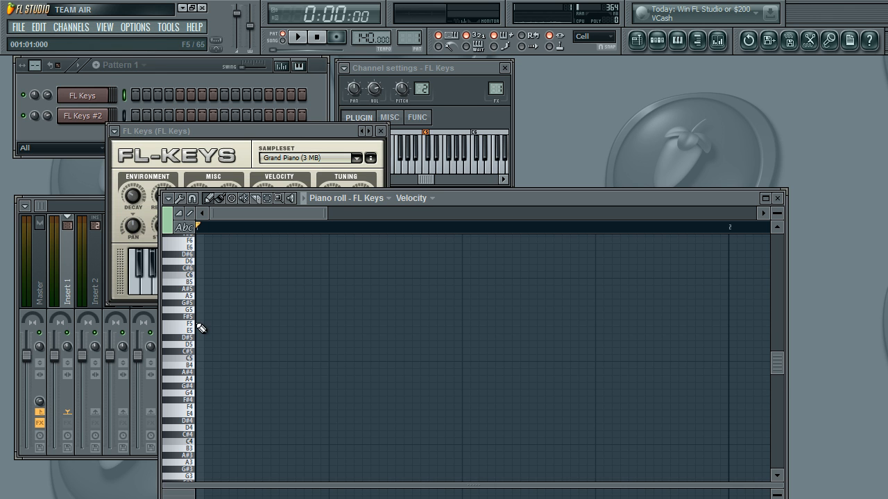
# Step: Play the C4–E4–G4 and D4–F4–A4 triads one octave lower, ending with C4 and E4
pyautogui.scroll(-3, 238, 346)
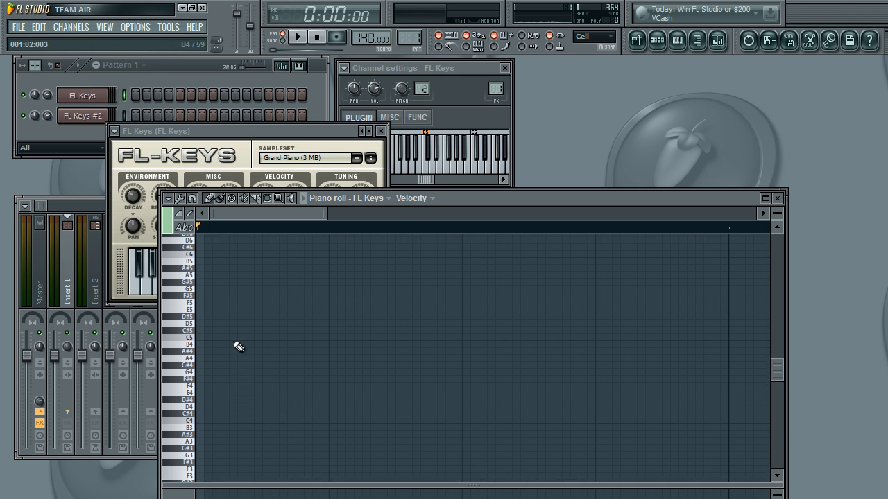
pyautogui.press('z')
pyautogui.press('b')
pyautogui.press('c')
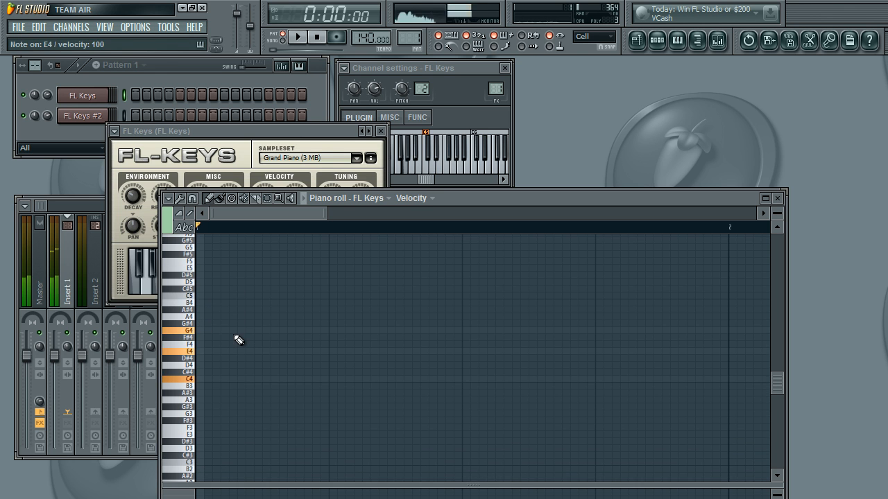
pyautogui.press('n')
pyautogui.press('v')
pyautogui.press('x')
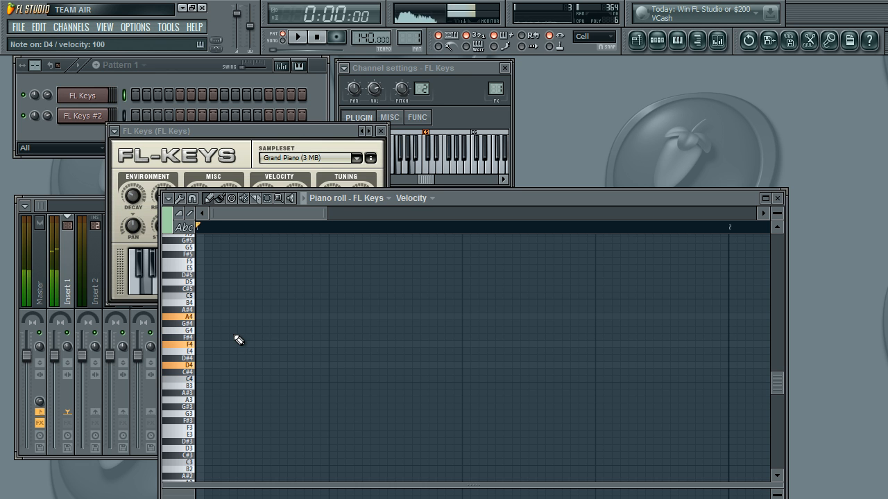
pyautogui.press('z')
pyautogui.press('c')
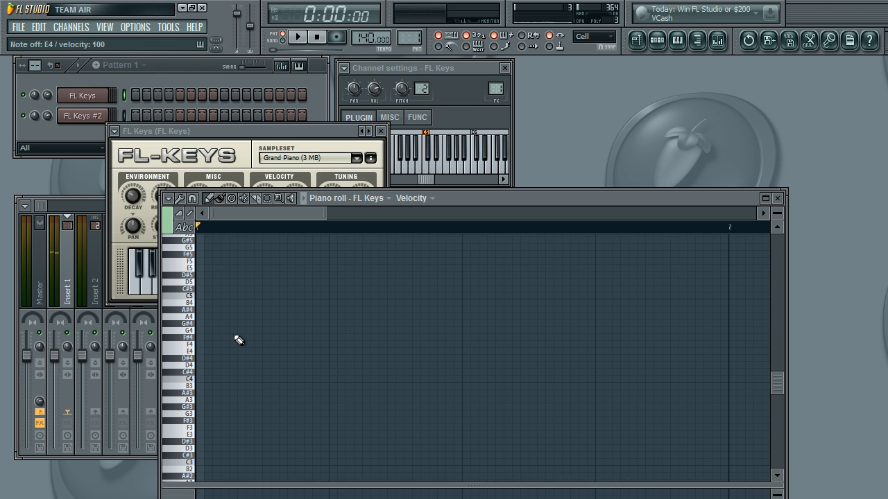
# Step: Play the C major triad in the C5 octave twice
pyautogui.scroll(10, 238, 340)
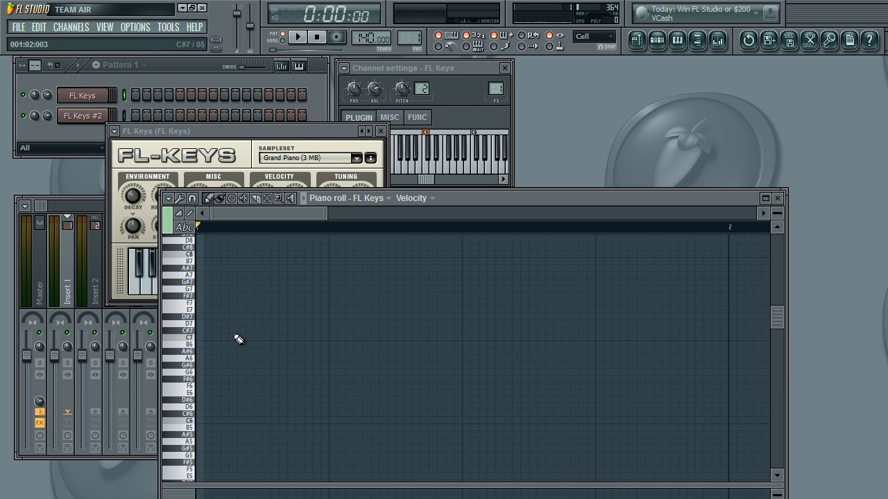
pyautogui.press('b')
pyautogui.press('c')
pyautogui.press('z')
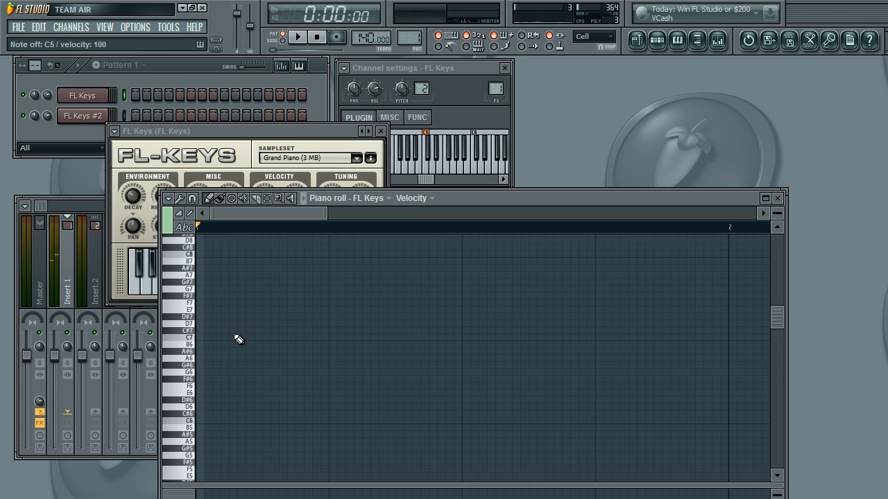
pyautogui.scroll(-4, 238, 339)
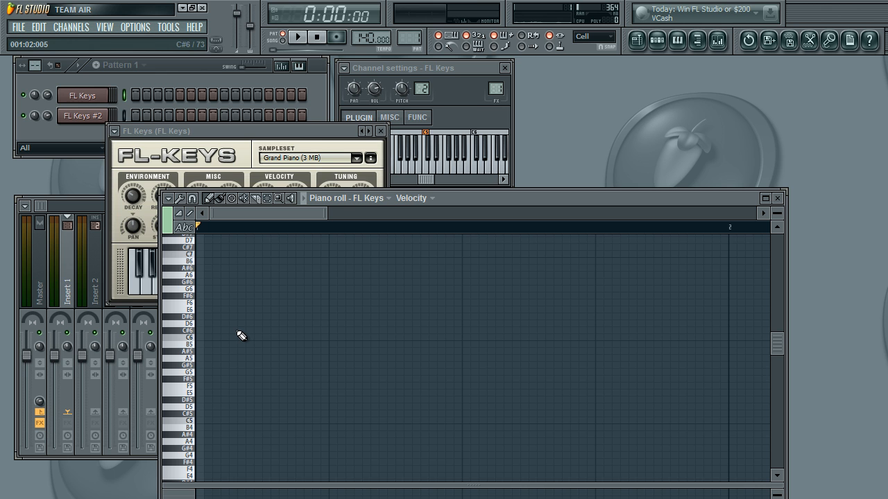
pyautogui.hotkey('z', 'c', 'b')
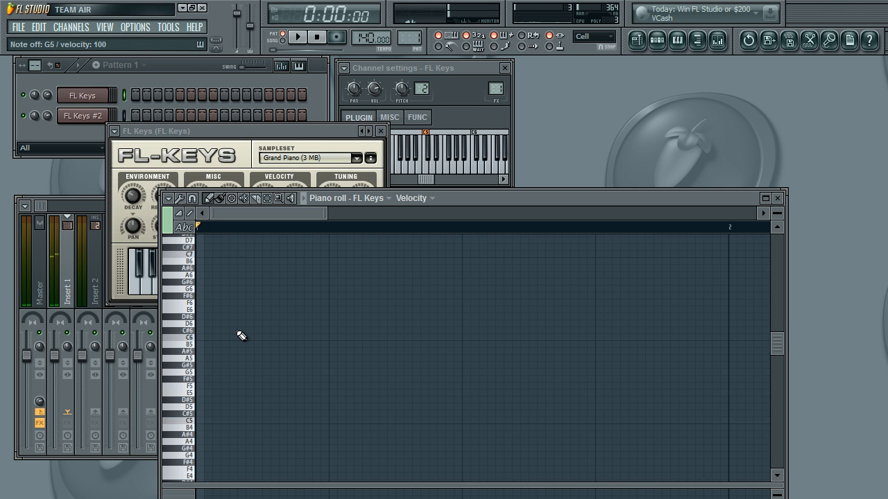
# Step: Play the G, E and C notes of the C major triad repeatedly in descending order, ending with ascending C5, E5 and G5
pyautogui.press('b')
pyautogui.press('c')
pyautogui.press('z')
pyautogui.press('b')
pyautogui.press('c')
pyautogui.press('x')
pyautogui.press('z')
pyautogui.press('b')
pyautogui.press('c')
pyautogui.press('z')
pyautogui.press('b')
pyautogui.press('c')
pyautogui.press('z')
pyautogui.press('q')
pyautogui.press('e')
pyautogui.press('t')
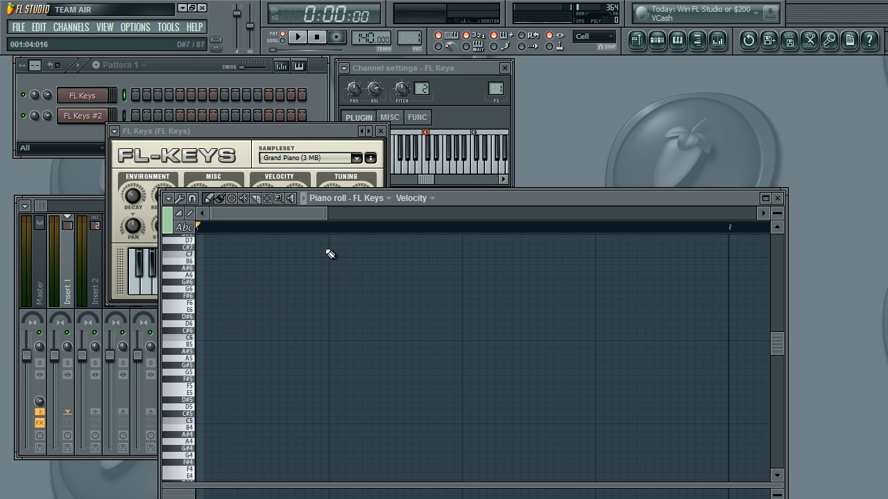
# Step: Alternate repeatedly between the C5–E5–G5 and D5–F5–A5 triads on the FL Keys channel, ending on C5–E5–G5
pyautogui.moveTo(781, 347); pyautogui.dragTo(779, 324)
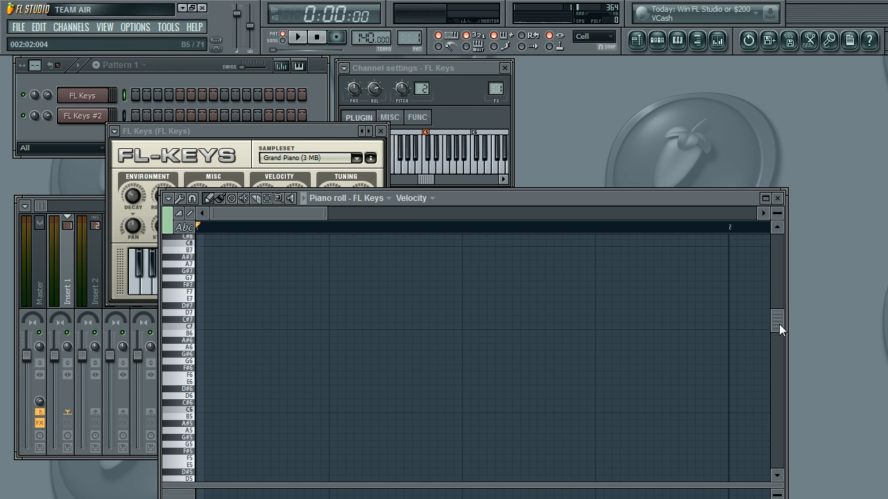
pyautogui.scroll(-3, 597, 357)
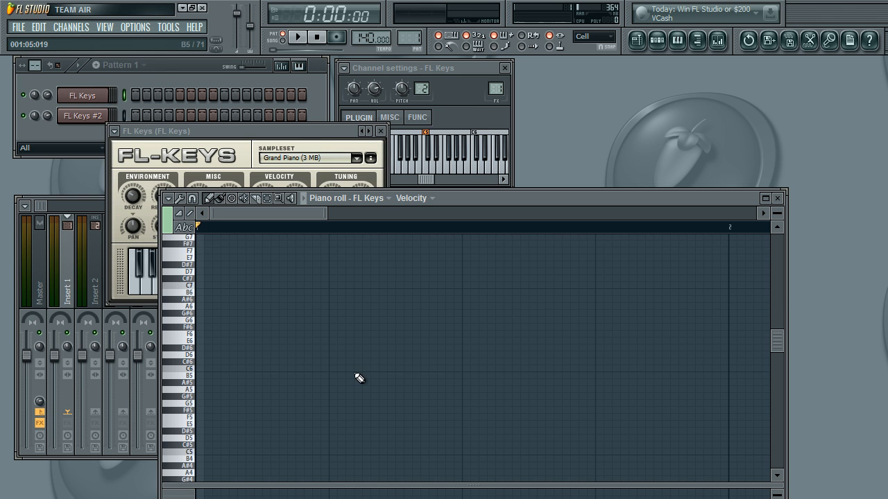
pyautogui.click(118, 86)
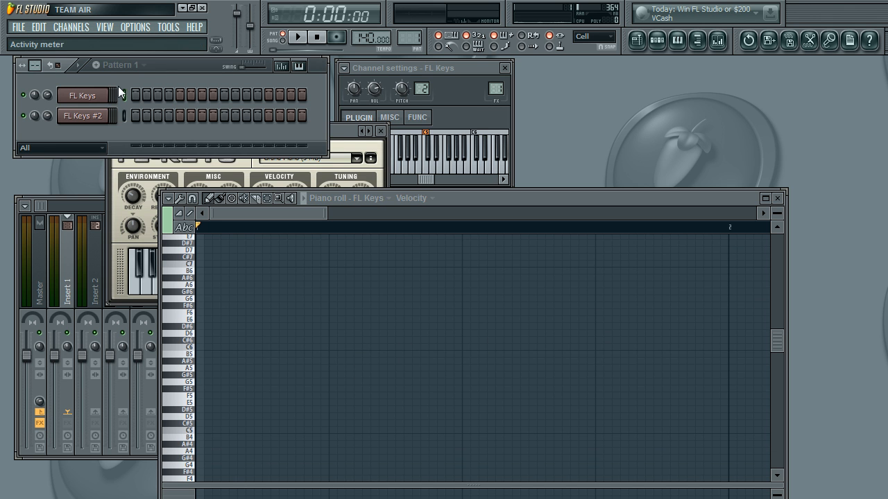
pyautogui.press('z')
pyautogui.press('c')
pyautogui.press('b')
pyautogui.press('z')
pyautogui.press('c')
pyautogui.press('b')
pyautogui.press('x')
pyautogui.press('v')
pyautogui.press('n')
pyautogui.press('z')
pyautogui.press('c')
pyautogui.press('b')
pyautogui.press('x')
pyautogui.press('v')
pyautogui.press('n')
pyautogui.press('c')
pyautogui.press('x')
pyautogui.press('v')
pyautogui.press('n')
pyautogui.press('z')
pyautogui.press('c')
pyautogui.press('b')
pyautogui.press('x')
pyautogui.press('v')
pyautogui.press('n')
pyautogui.press('z')
pyautogui.press('c')
pyautogui.press('b')
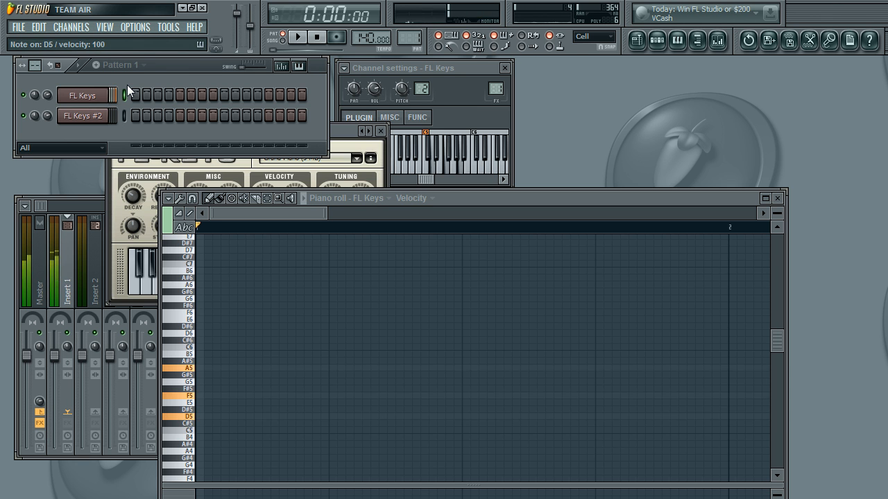
pyautogui.press('z')
pyautogui.press('c')
pyautogui.press('b')
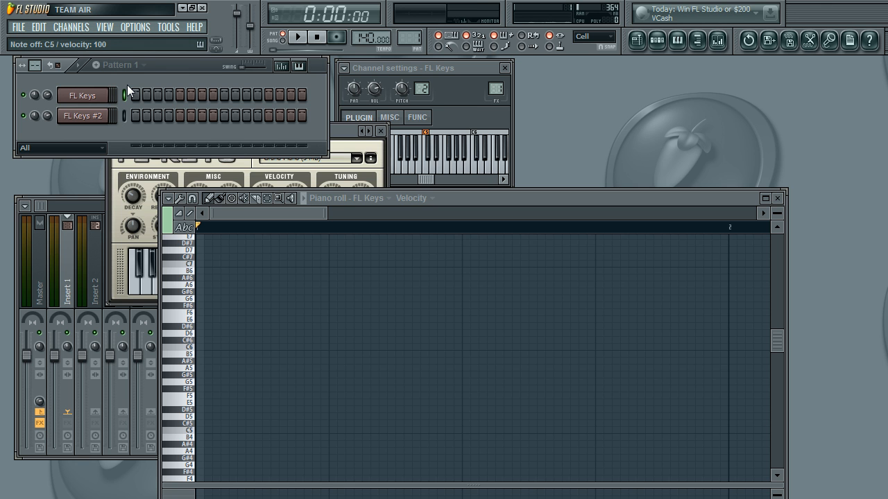
pyautogui.press('x')
pyautogui.press('v')
pyautogui.press('n')
pyautogui.press('z')
pyautogui.press('c')
pyautogui.press('b')
pyautogui.press('x')
pyautogui.press('v')
pyautogui.press('n')
pyautogui.press('z')
pyautogui.press('c')
pyautogui.press('b')
pyautogui.press('x')
pyautogui.press('v')
pyautogui.press('n')
pyautogui.press('z')
pyautogui.press('c')
pyautogui.press('b')
pyautogui.press('x')
pyautogui.press('v')
pyautogui.press('n')
pyautogui.press('z')
pyautogui.press('c')
pyautogui.press('b')
pyautogui.press('x')
pyautogui.press('v')
pyautogui.press('n')
pyautogui.press('z')
pyautogui.press('c')
pyautogui.press('b')
pyautogui.press('x')
pyautogui.press('v')
pyautogui.press('n')
pyautogui.press('z')
pyautogui.press('c')
pyautogui.press('b')
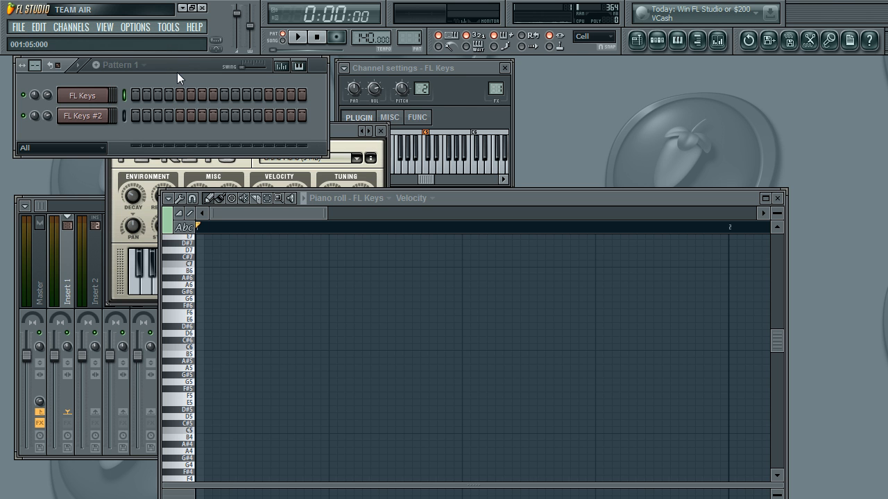
# Step: Open the piano roll of the FL Keys #2 channel at the C3 octave
pyautogui.rightClick(106, 95)
pyautogui.click(124, 100)
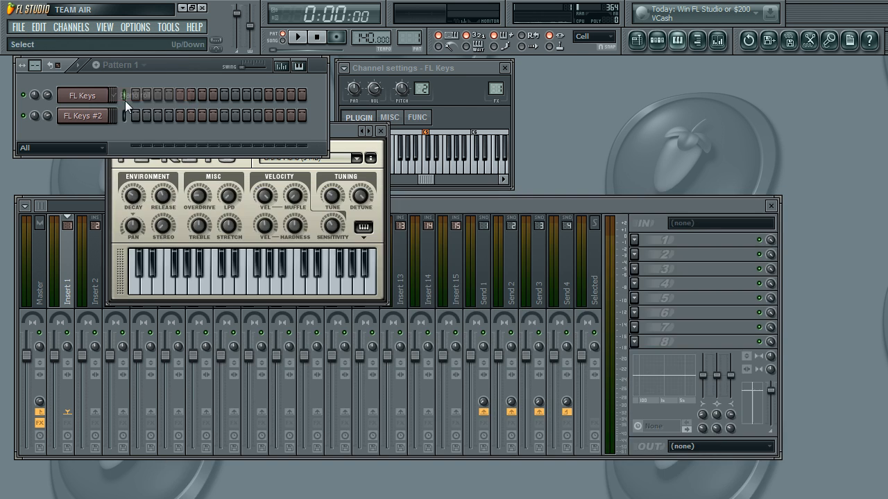
pyautogui.rightClick(114, 94)
pyautogui.click(118, 93)
pyautogui.rightClick(108, 115)
pyautogui.click(133, 118)
pyautogui.scroll(-4, 208, 375)
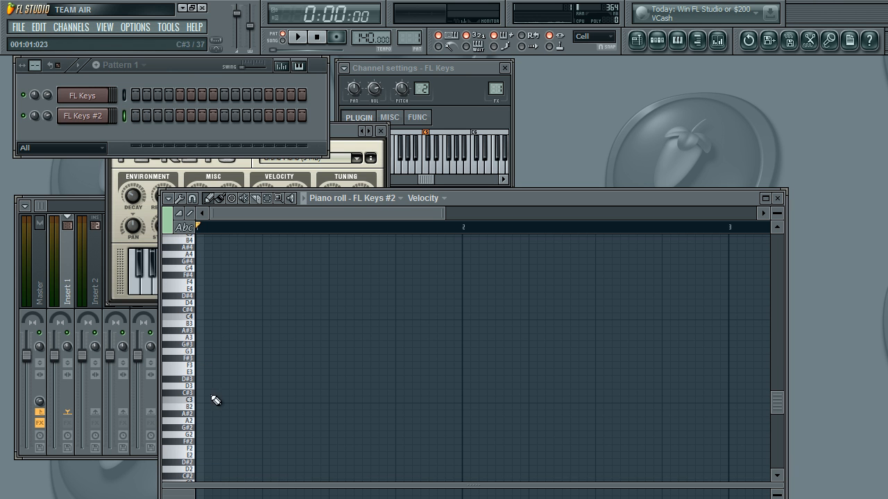
# Step: Place a two-step C3 note at the start of bar 1 and set the piano roll snap to Step
pyautogui.click(200, 401)
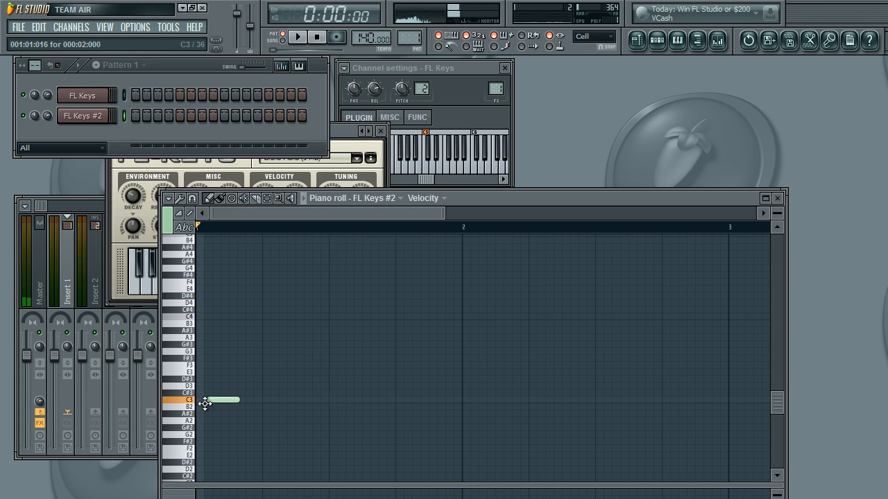
pyautogui.click(228, 401)
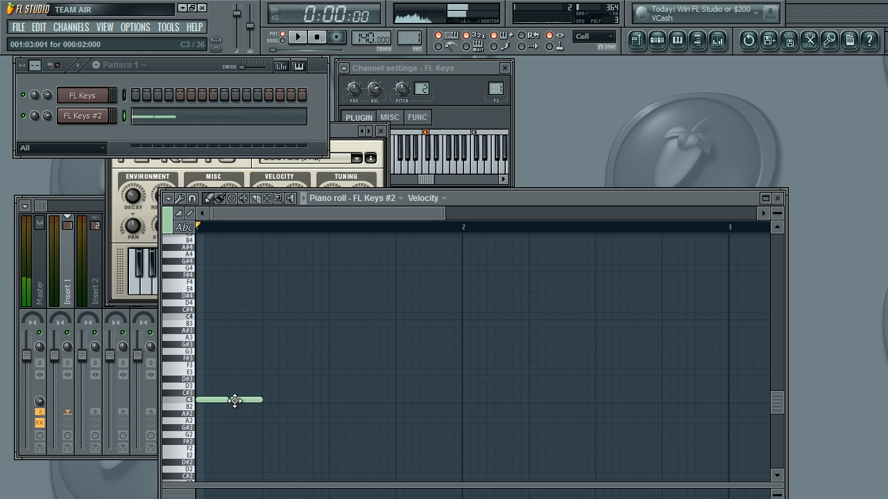
pyautogui.click(194, 199)
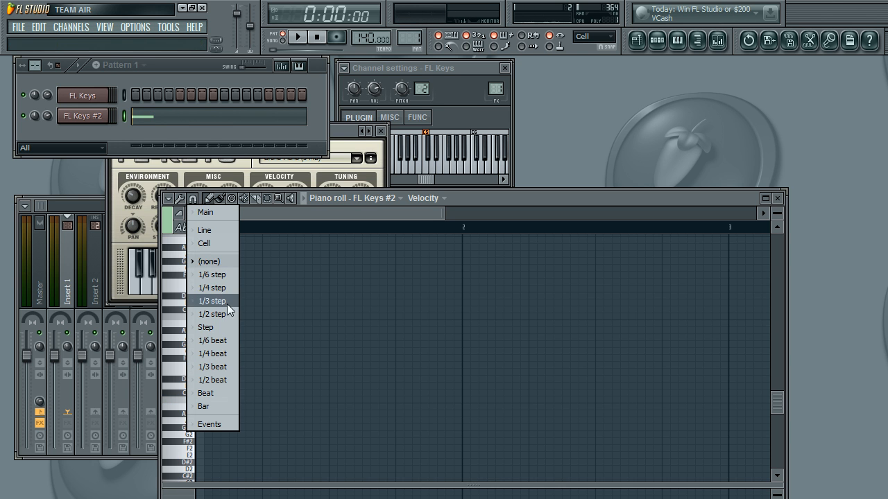
pyautogui.click(221, 326)
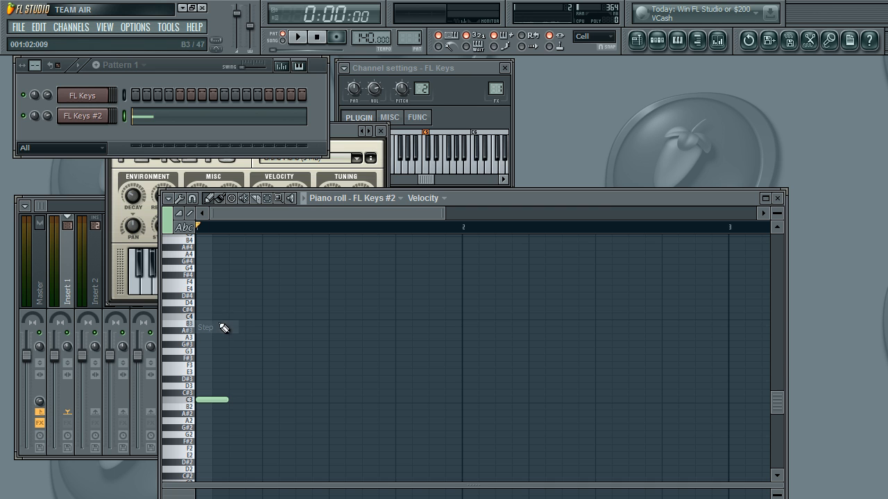
# Step: Fill the rest of bar 1 with three C3 notes, a B3, two C3 notes and a B3, and play the pattern
pyautogui.click(236, 400)
pyautogui.click(271, 400)
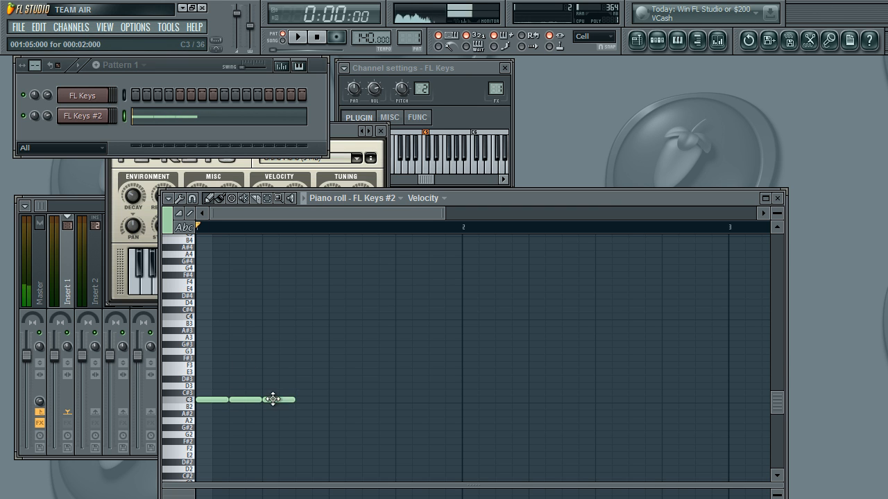
pyautogui.click(305, 400)
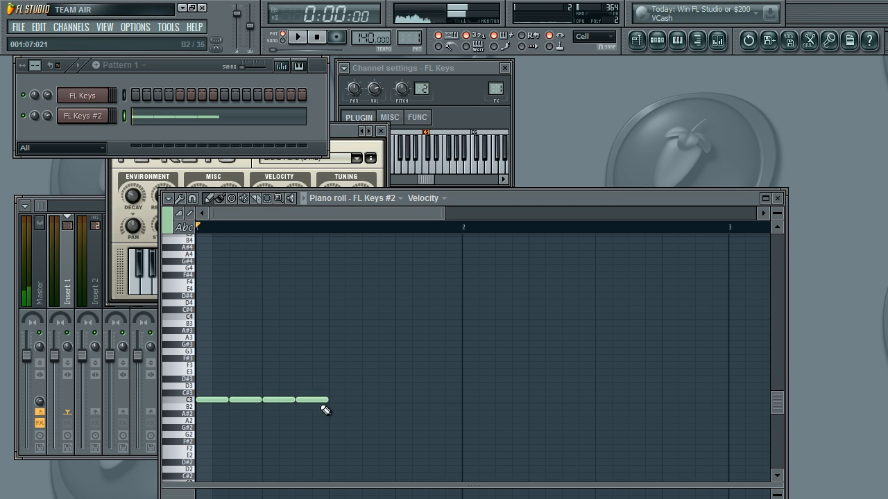
pyautogui.click(333, 324)
pyautogui.click(365, 401)
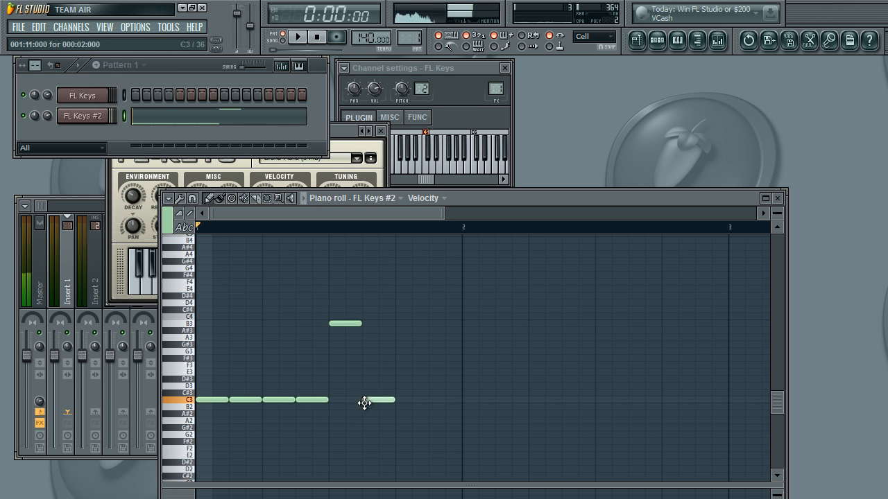
pyautogui.click(406, 401)
pyautogui.click(434, 323)
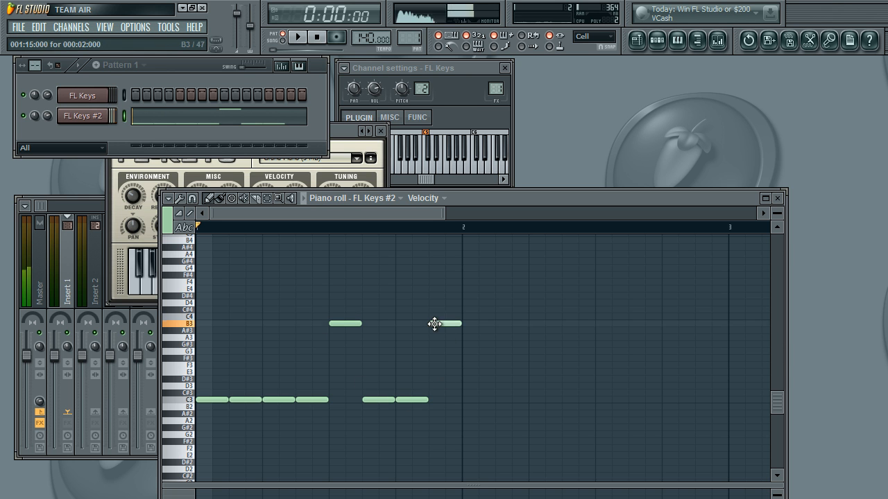
pyautogui.click(298, 37)
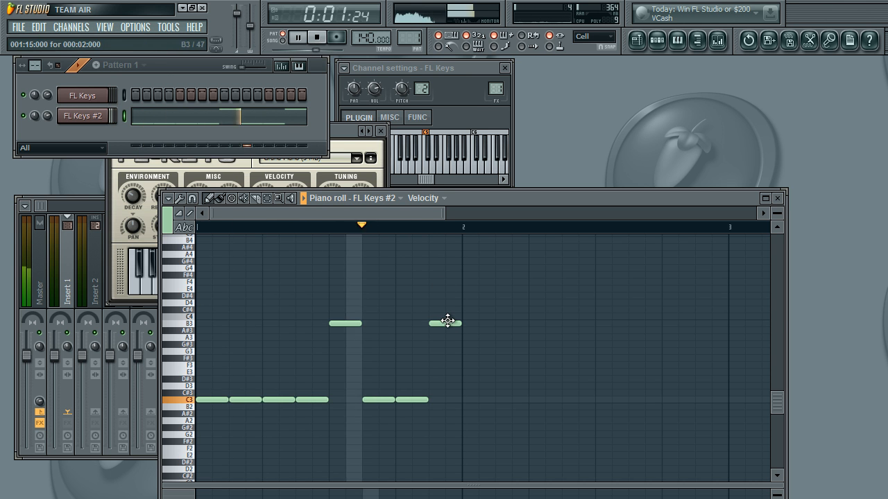
pyautogui.click(317, 37)
# Step: Open the FL Keys piano roll and place a C5–E5–G5 chord at the start of bar 1
pyautogui.rightClick(104, 96)
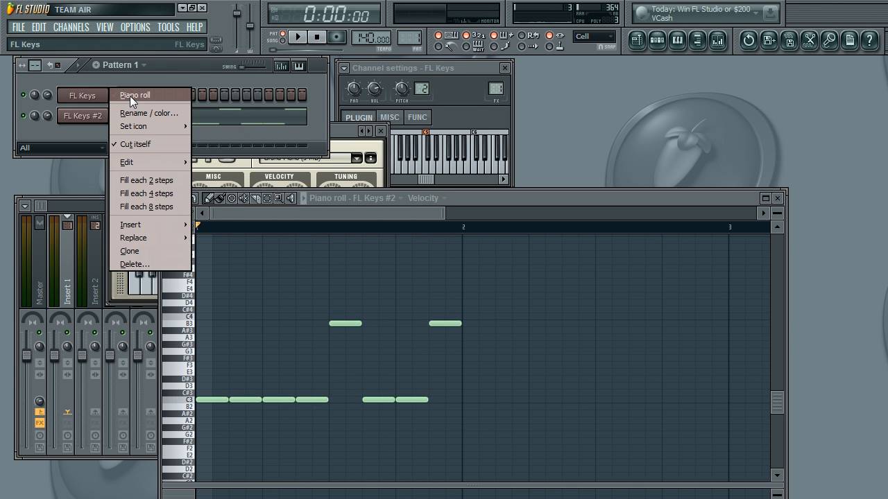
pyautogui.click(129, 95)
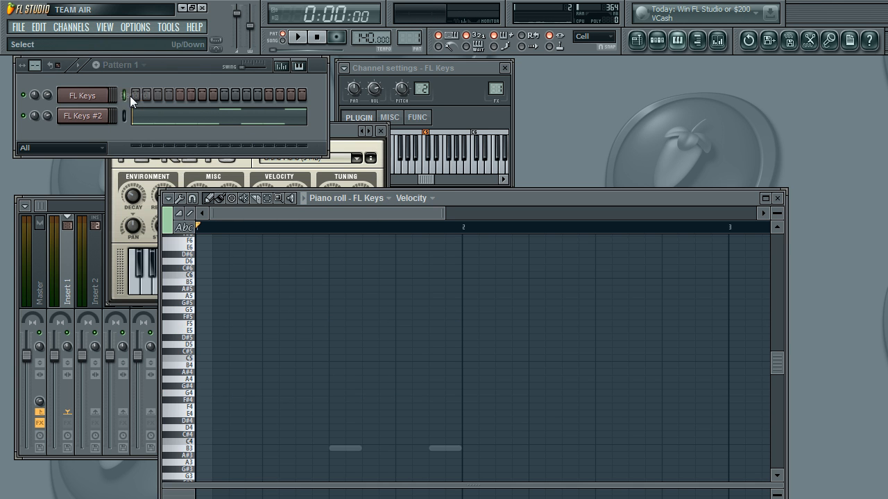
pyautogui.click(196, 359)
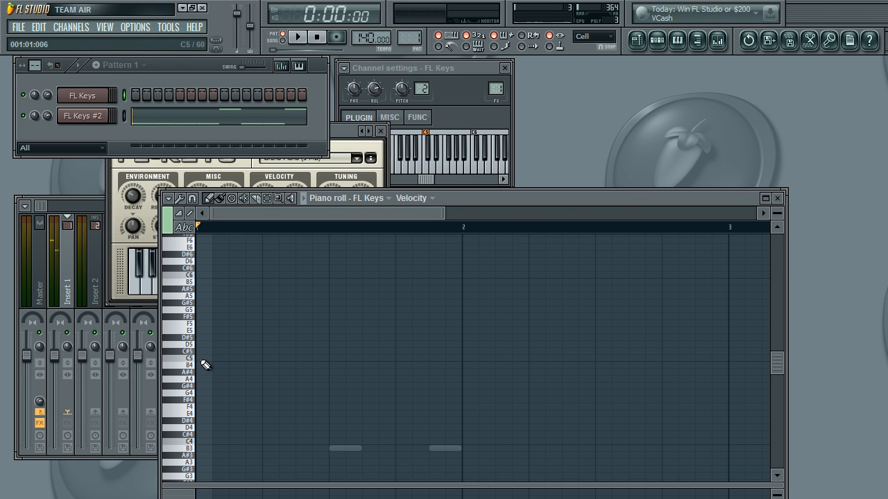
pyautogui.click(204, 360)
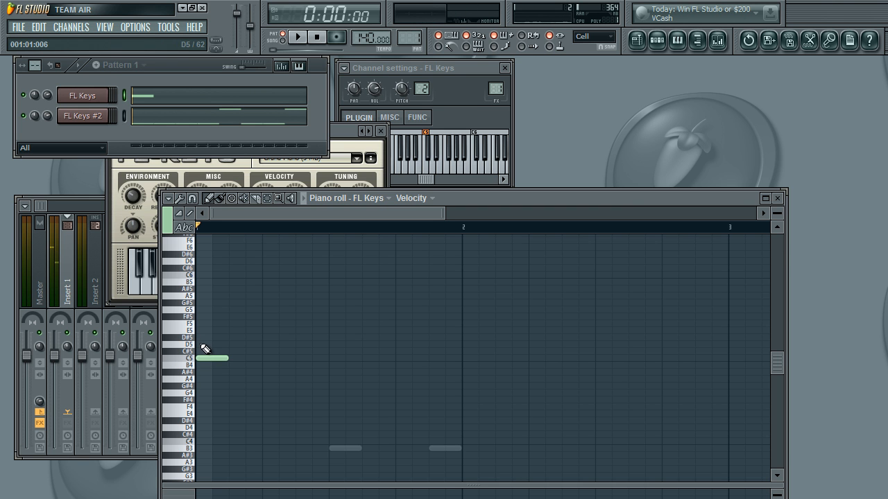
pyautogui.press('q')
pyautogui.press('e')
pyautogui.press('t')
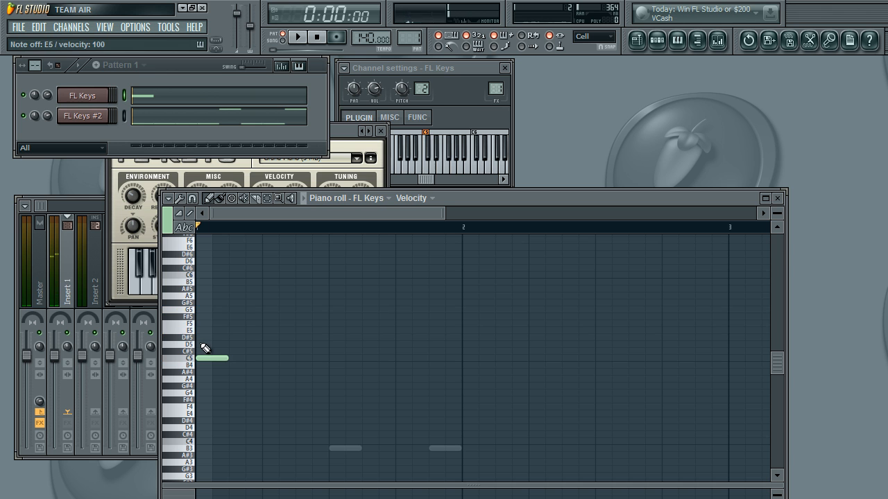
pyautogui.click(206, 330)
pyautogui.click(206, 310)
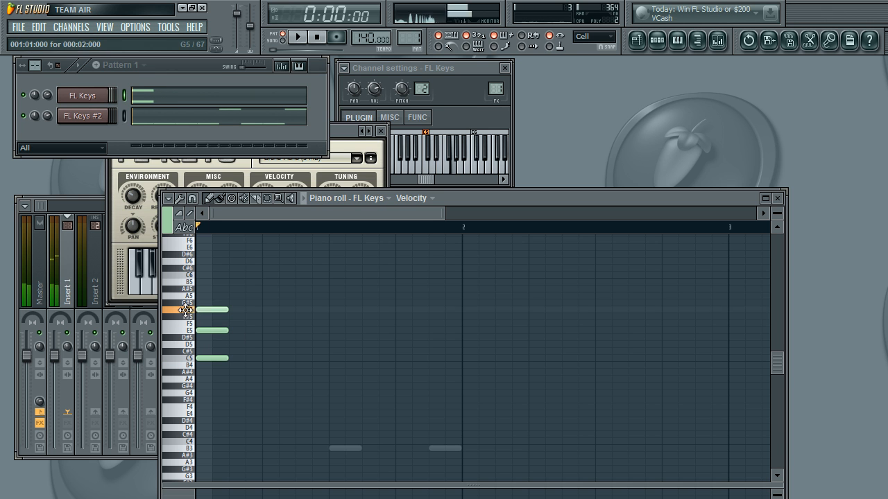
# Step: Add a second C5–E5–G5 chord on beat 2 of bar 1
pyautogui.click(269, 359)
pyautogui.click(271, 331)
pyautogui.click(265, 310)
# Step: Add a C#5–F5–G#5 chord on beat 3 of bar 1 and play the pattern
pyautogui.click(332, 351)
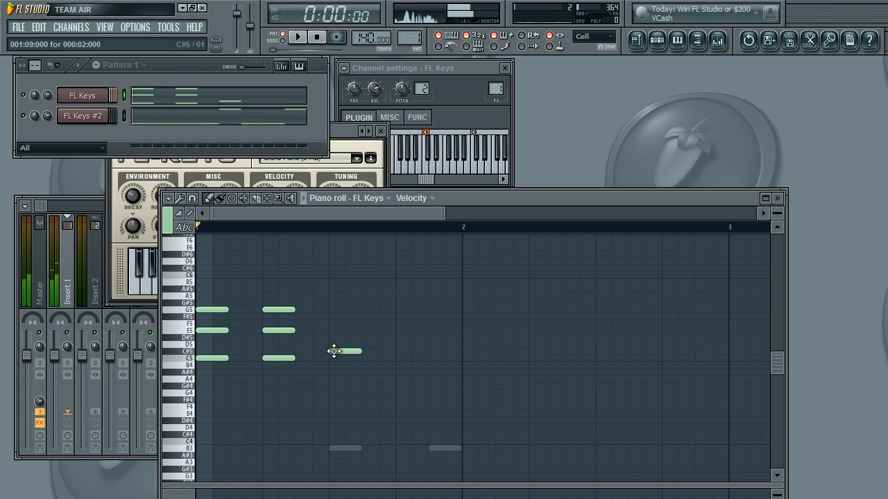
pyautogui.click(334, 323)
pyautogui.click(333, 302)
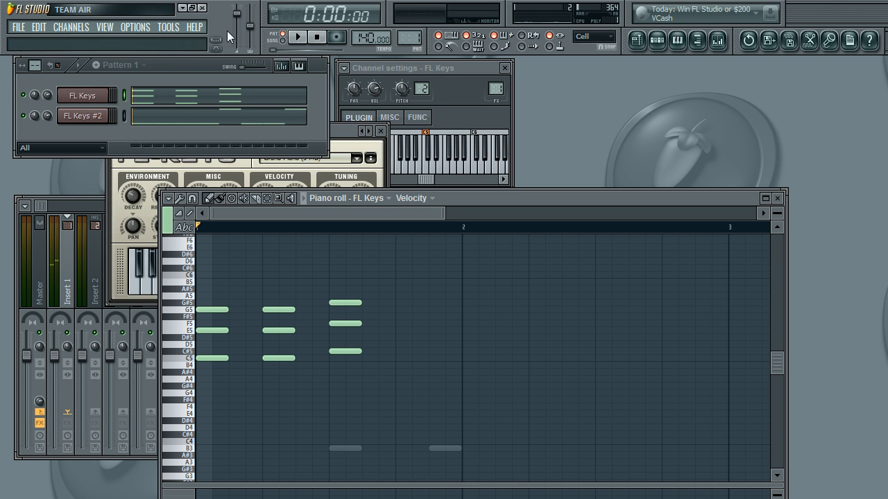
pyautogui.click(300, 37)
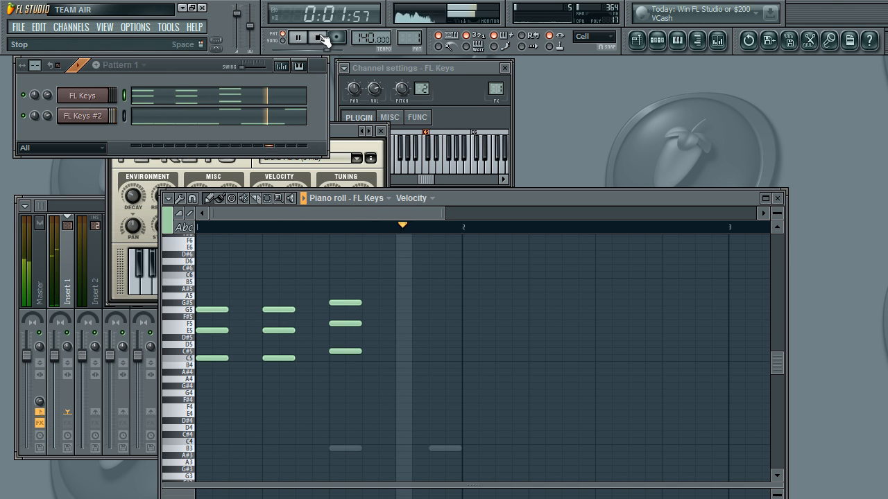
pyautogui.click(319, 38)
# Step: Add a C5–E5–G5 chord on beat 4 of bar 1 and play back the completed progression
pyautogui.click(398, 359)
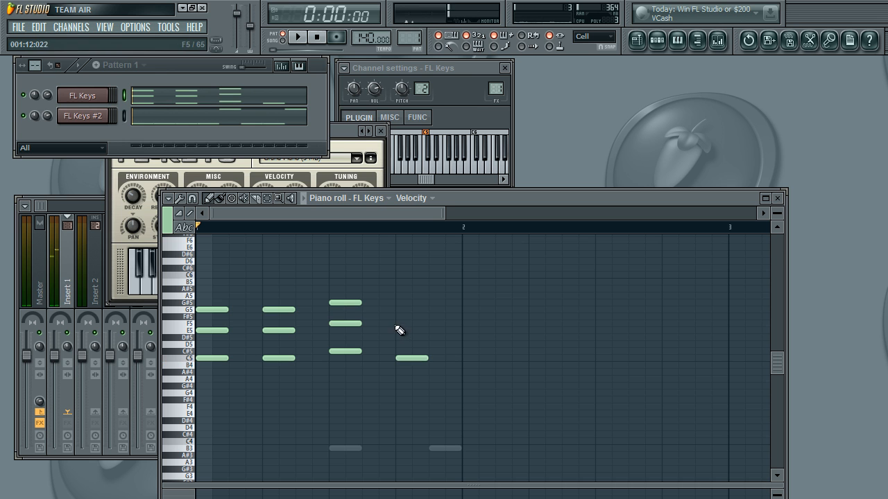
pyautogui.click(399, 330)
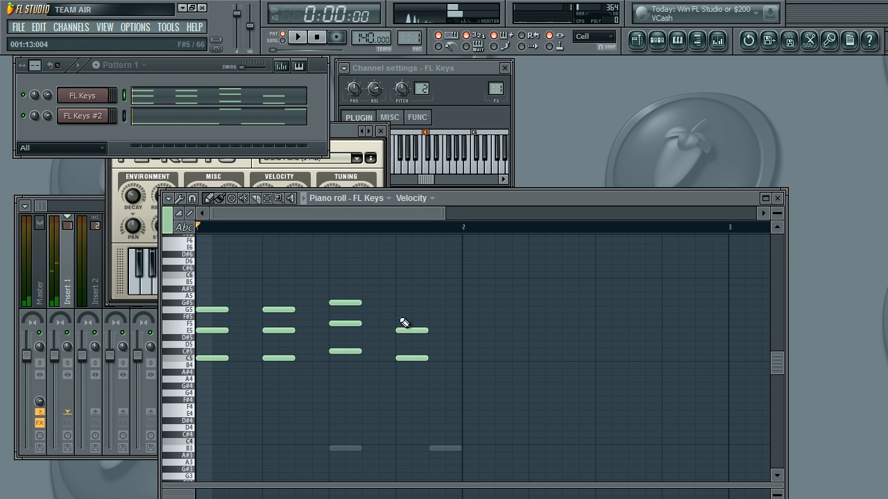
pyautogui.click(399, 310)
pyautogui.click(311, 38)
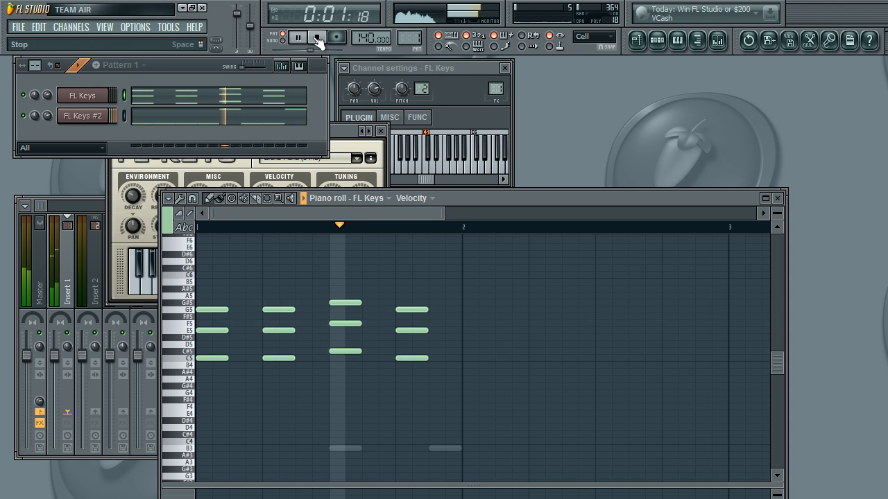
pyautogui.click(317, 39)
# Step: Open the FL Keys #2 notes in the piano roll and play the pattern with both channels
pyautogui.click(295, 119)
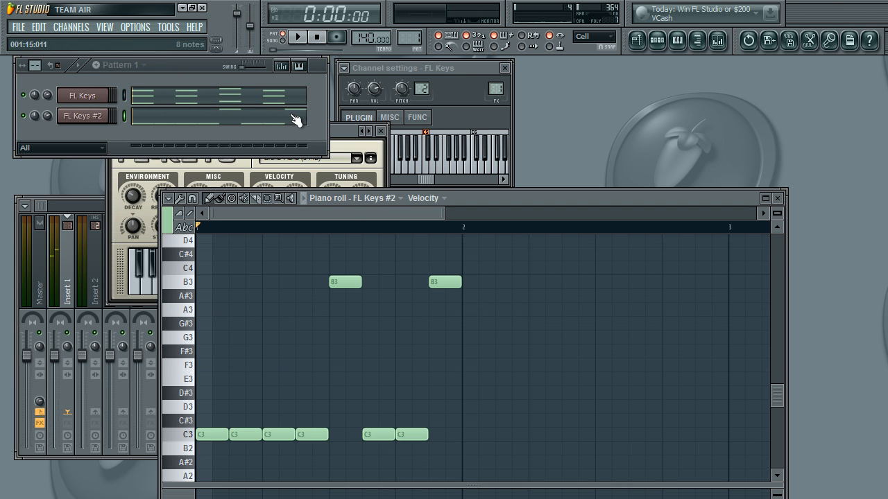
pyautogui.click(300, 38)
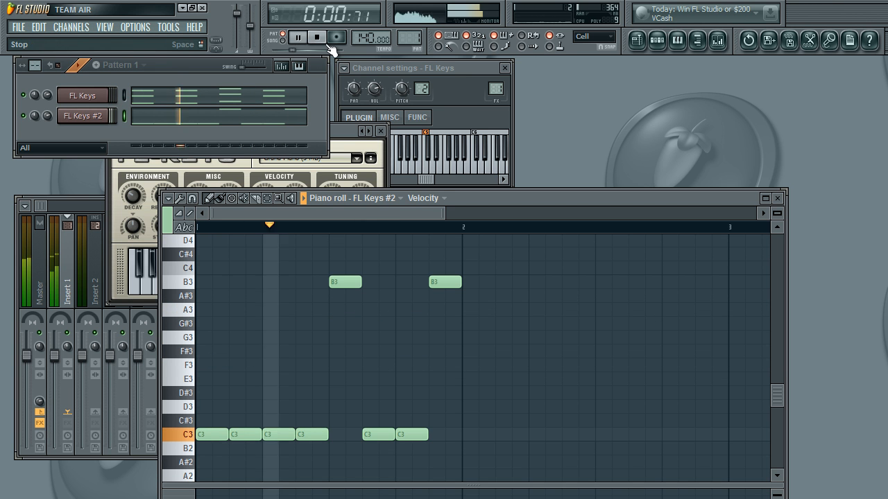
pyautogui.click(317, 38)
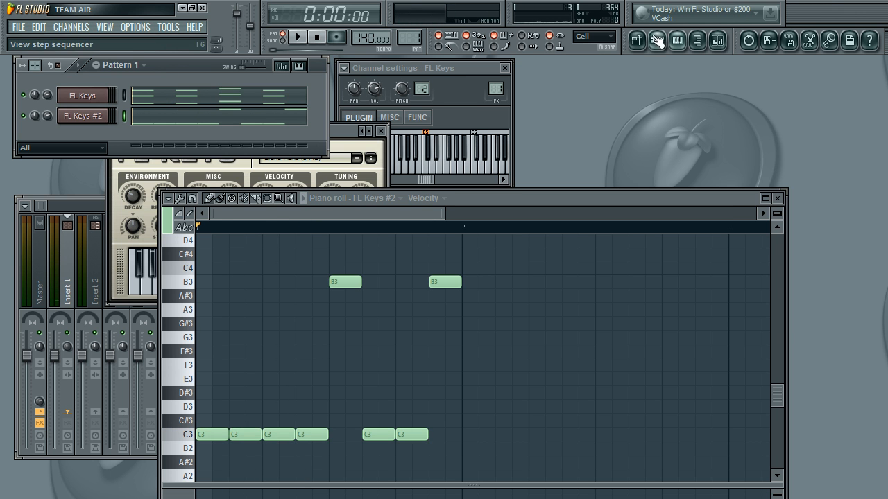
# Step: Place four consecutive Pattern 1 clips on Track 1 of the playlist from bar 1, and return to the step sequencer
pyautogui.click(636, 40)
pyautogui.click(286, 161)
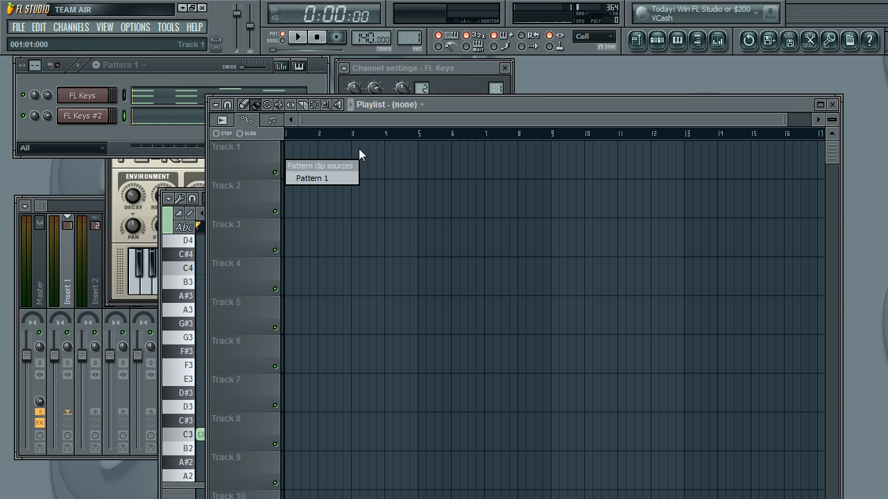
pyautogui.click(330, 171)
pyautogui.moveTo(289, 152); pyautogui.dragTo(406, 154)
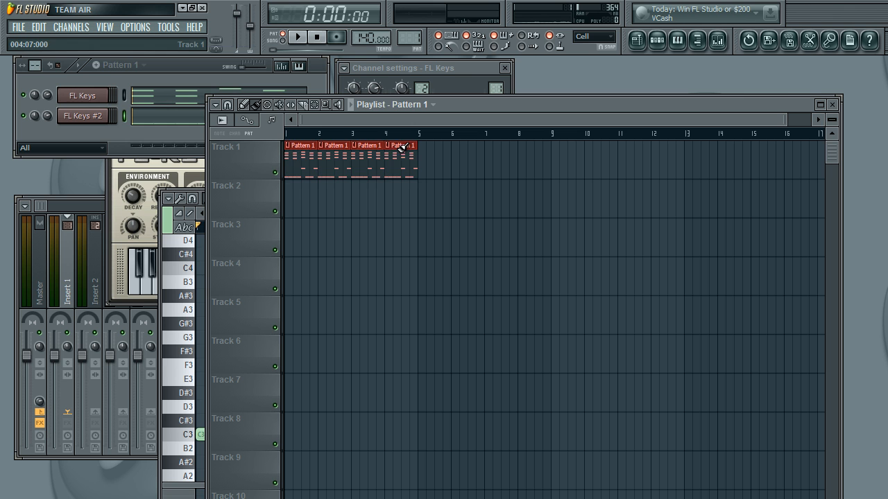
pyautogui.click(191, 73)
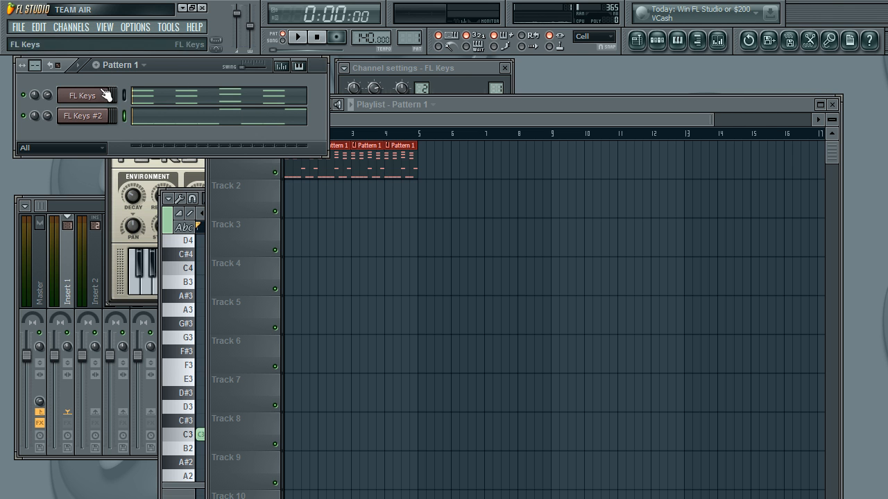
# Step: Add a Sytrus channel and load its DX7 preset Dingle
pyautogui.click(71, 27)
pyautogui.moveTo(75, 41)
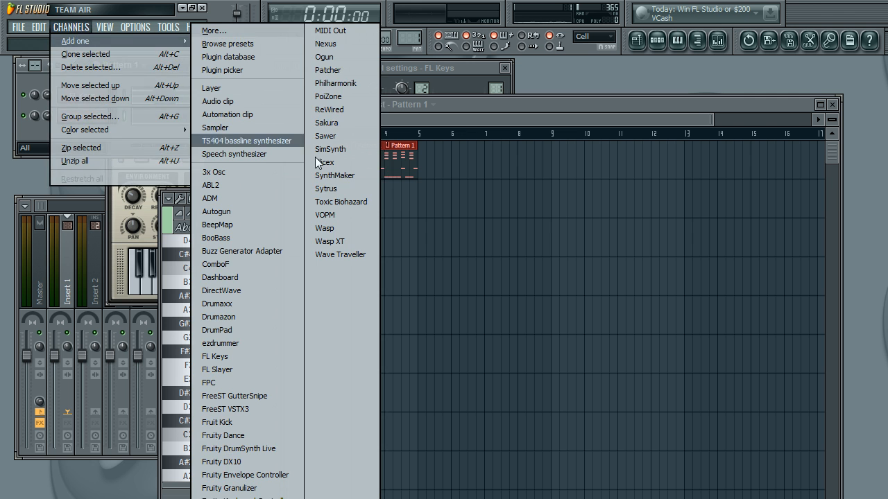
pyautogui.click(337, 187)
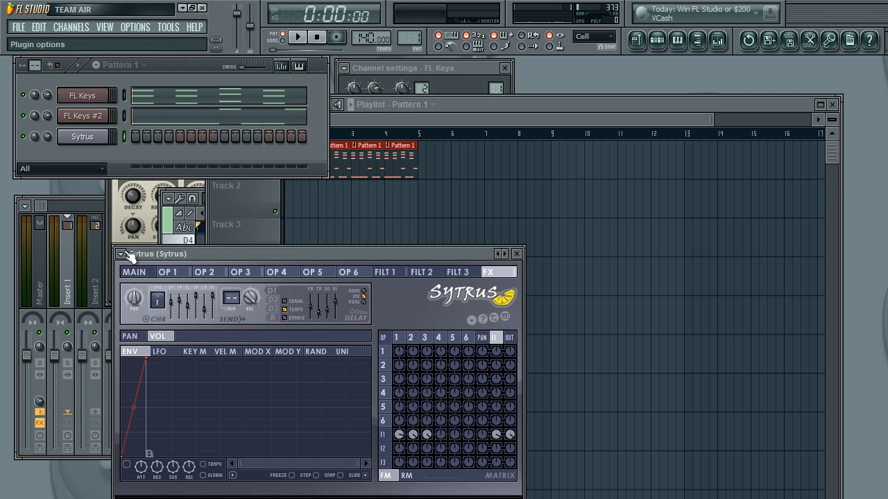
pyautogui.click(123, 252)
pyautogui.moveTo(157, 287)
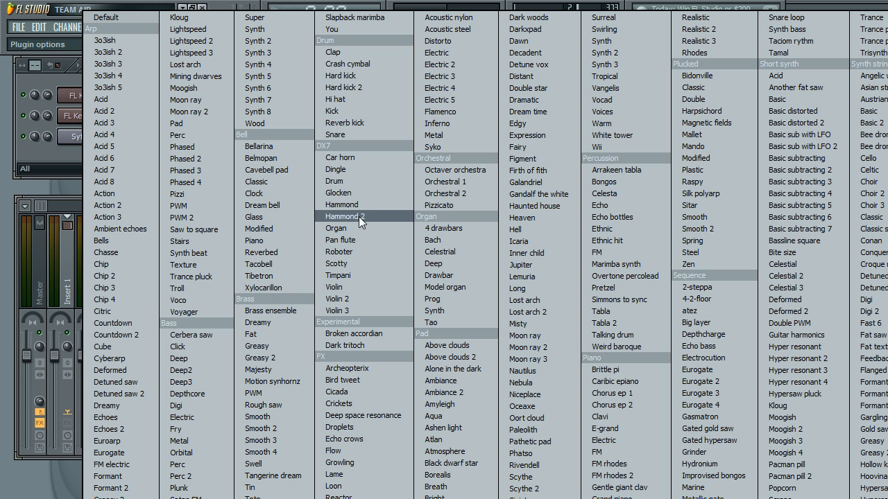
pyautogui.click(368, 168)
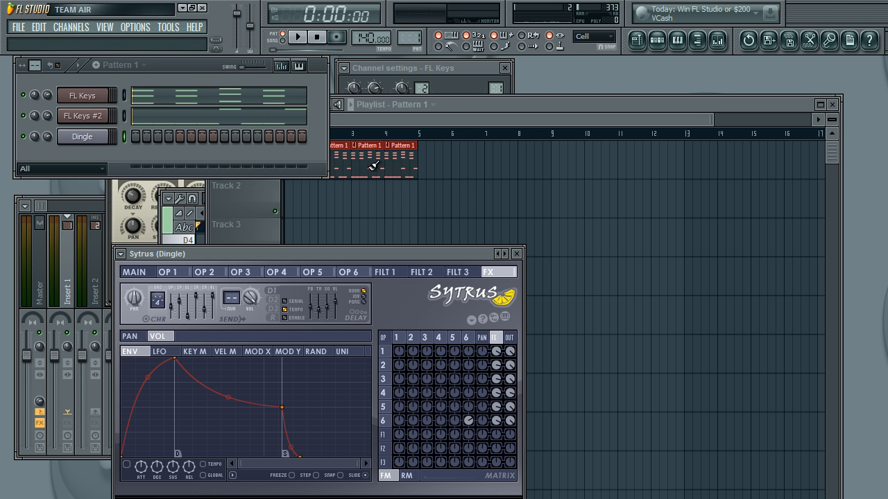
# Step: Audition the Dingle sound by playing several notes and chords
pyautogui.press('w')
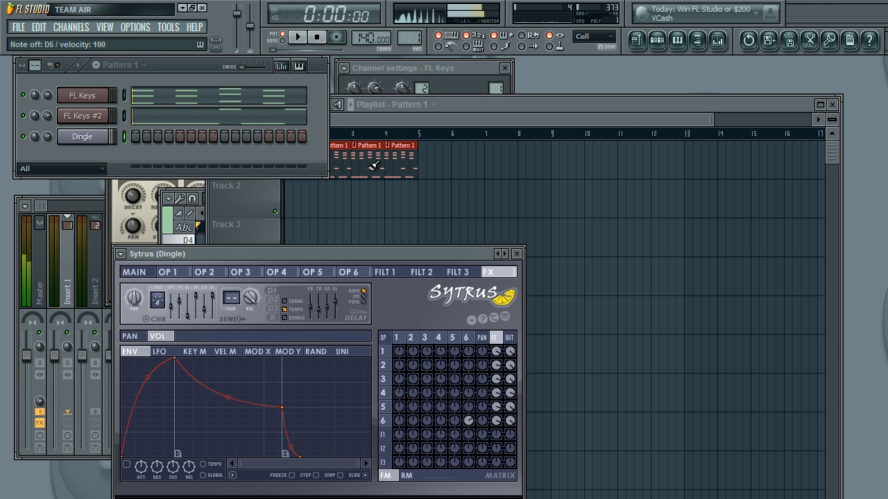
pyautogui.press('u')
pyautogui.press('o')
pyautogui.press('e')
pyautogui.press('q')
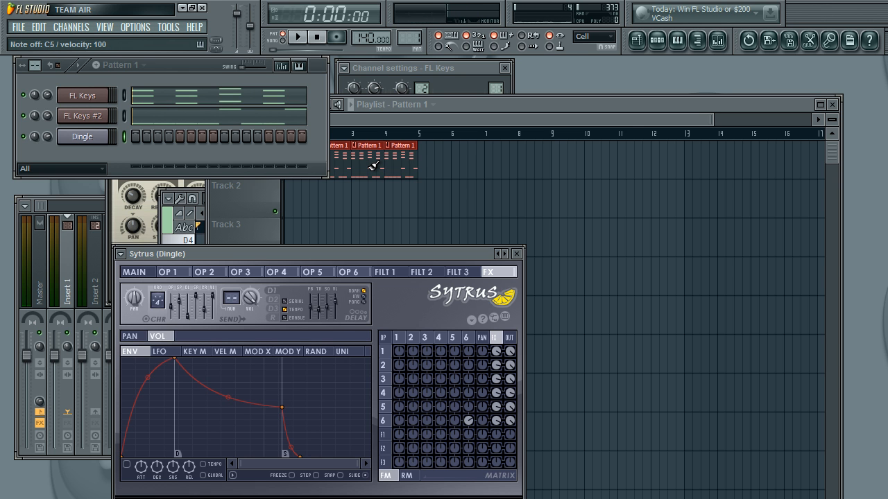
# Step: Copy the FL Keys chord notes into the Dingle channel of Pattern 1
pyautogui.click(183, 143)
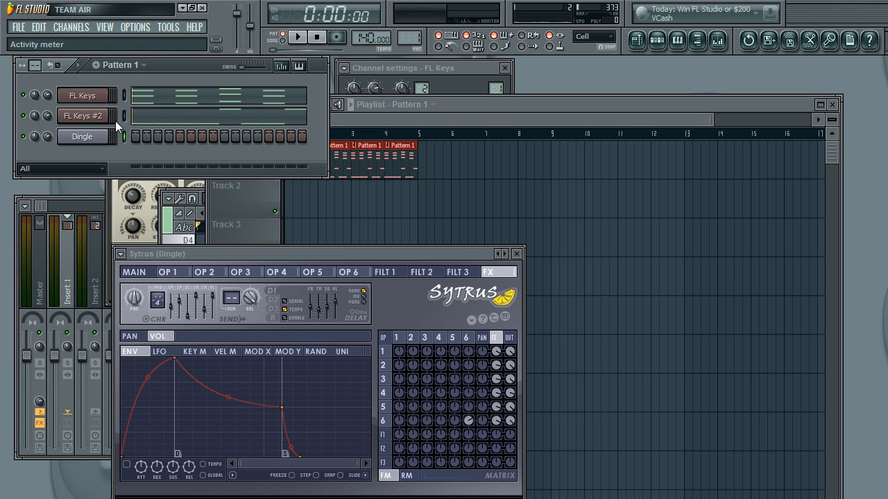
pyautogui.click(126, 95)
pyautogui.click(125, 136)
pyautogui.hotkey('ctrl', 'v')
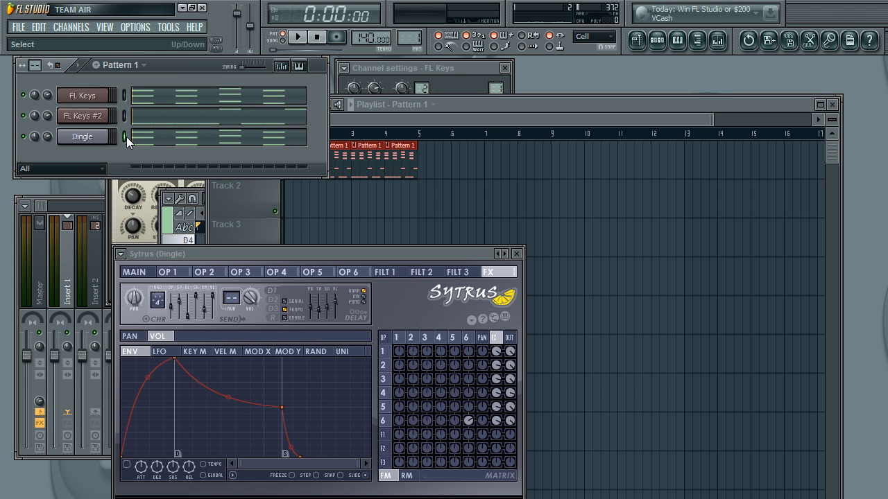
# Step: Route the Dingle channel to mixer track 2 and play back the pattern
pyautogui.click(104, 116)
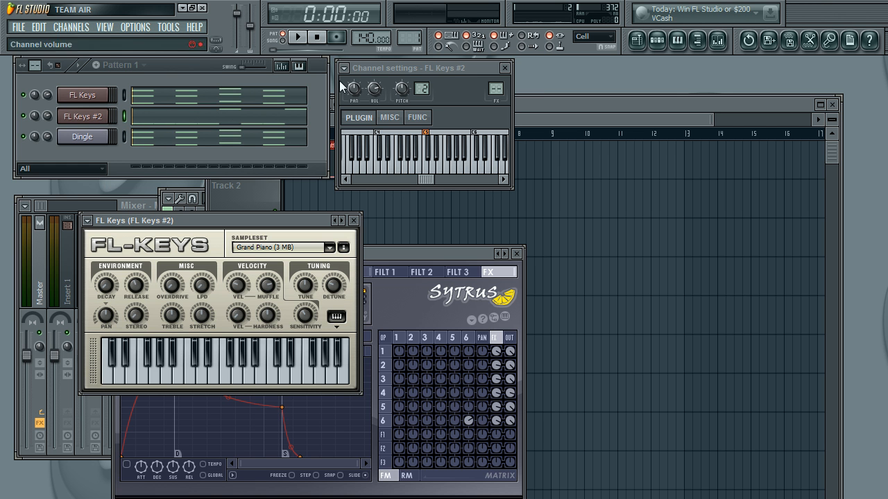
pyautogui.click(83, 96)
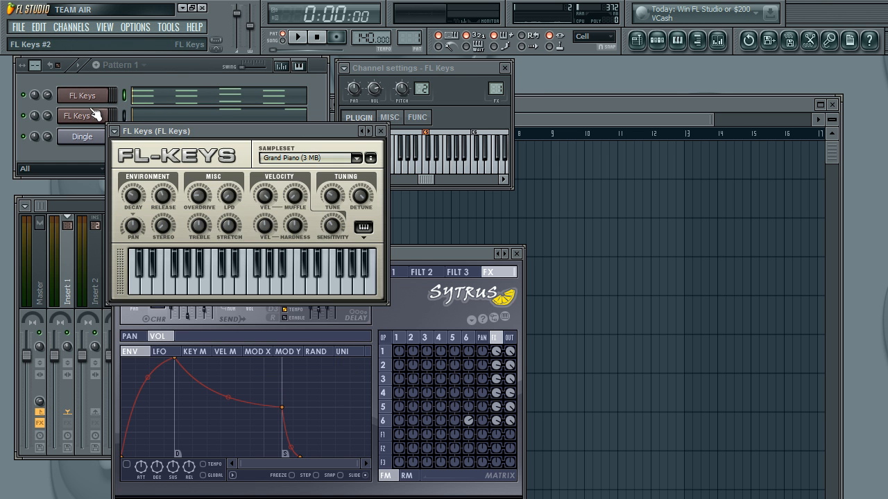
pyautogui.click(85, 138)
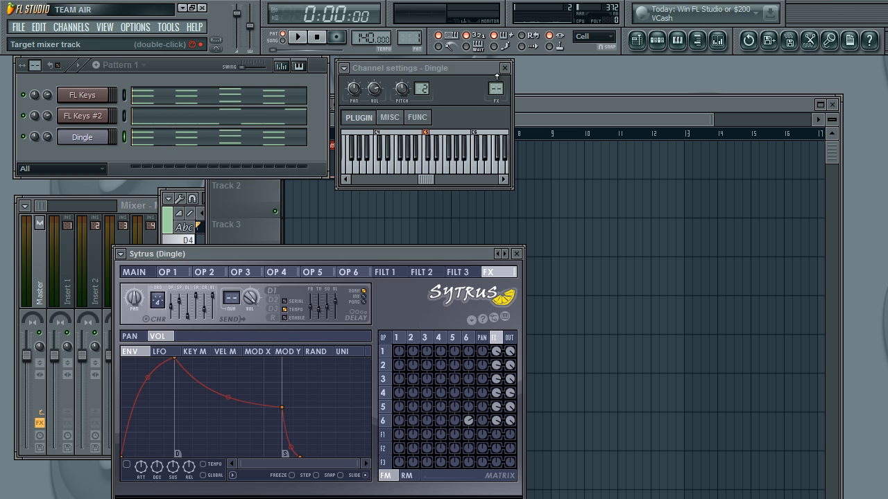
pyautogui.scroll(2, 497, 74)
pyautogui.press('space')
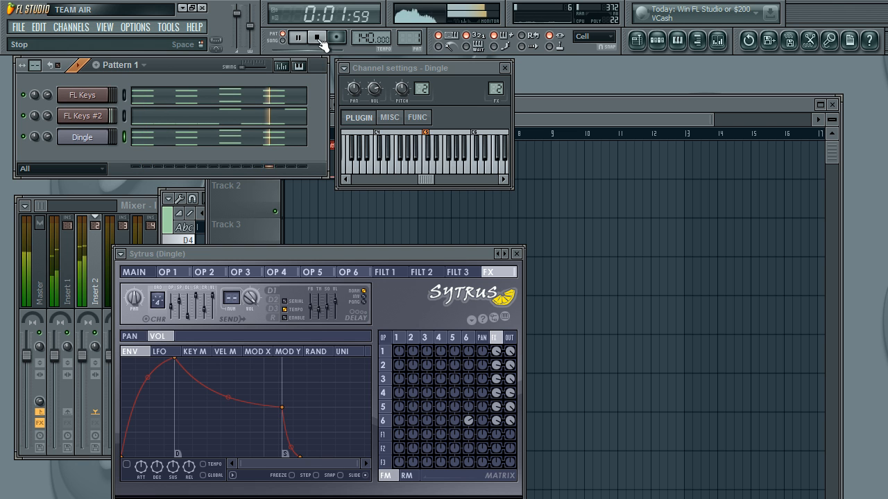
pyautogui.click(319, 40)
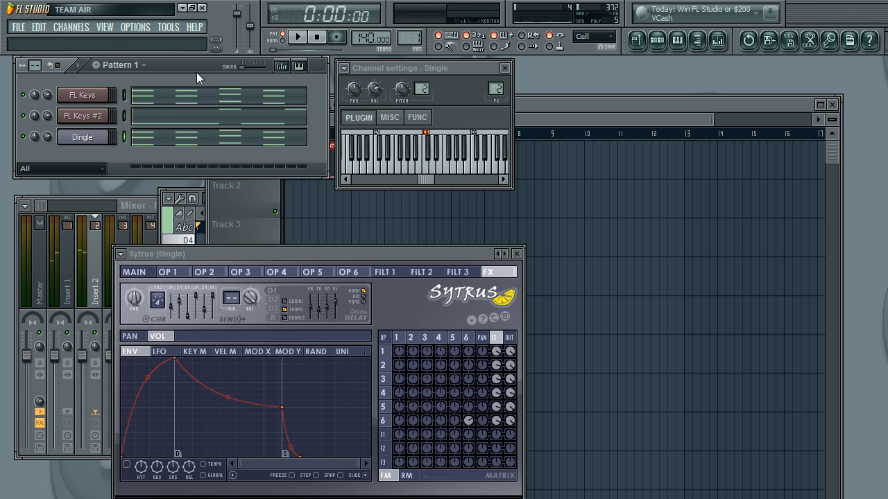
# Step: Move the FL Keys #2 and Dingle notes from Pattern 1 into Pattern 2 by cutting and pasting
pyautogui.click(637, 40)
pyautogui.click(178, 71)
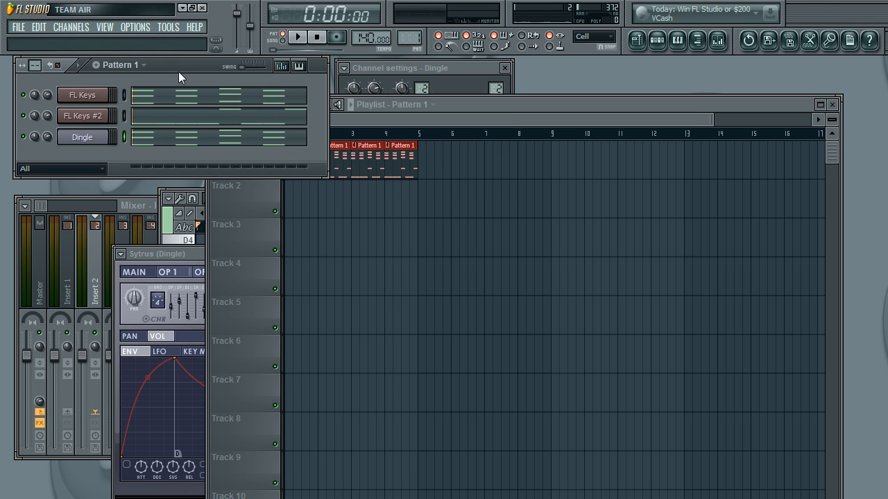
pyautogui.click(125, 116)
pyautogui.click(38, 27)
pyautogui.click(59, 61)
pyautogui.moveTo(414, 38); pyautogui.dragTo(414, 31)
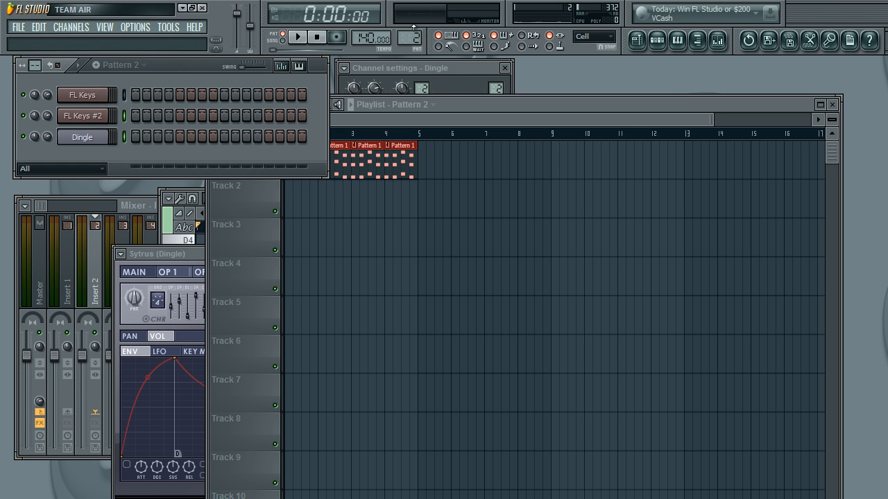
pyautogui.click(38, 27)
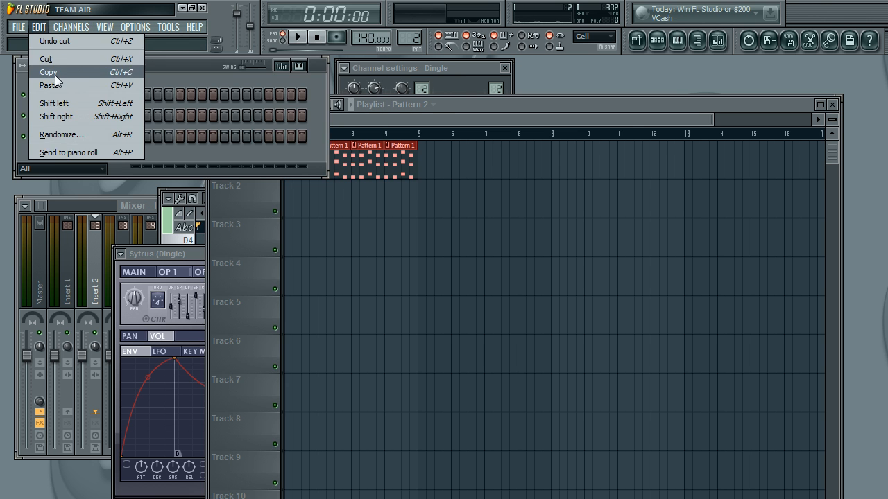
pyautogui.click(54, 87)
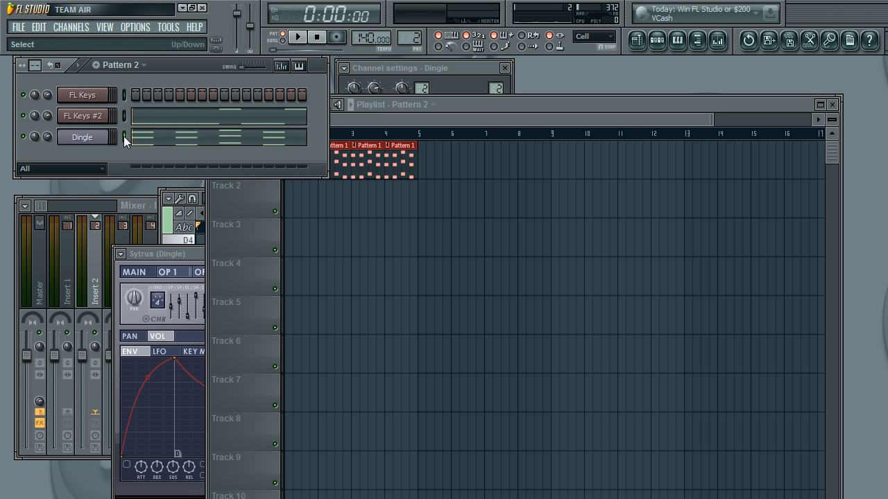
# Step: Cut the Dingle notes from Pattern 2 and paste them into Pattern 3
pyautogui.click(39, 28)
pyautogui.click(68, 74)
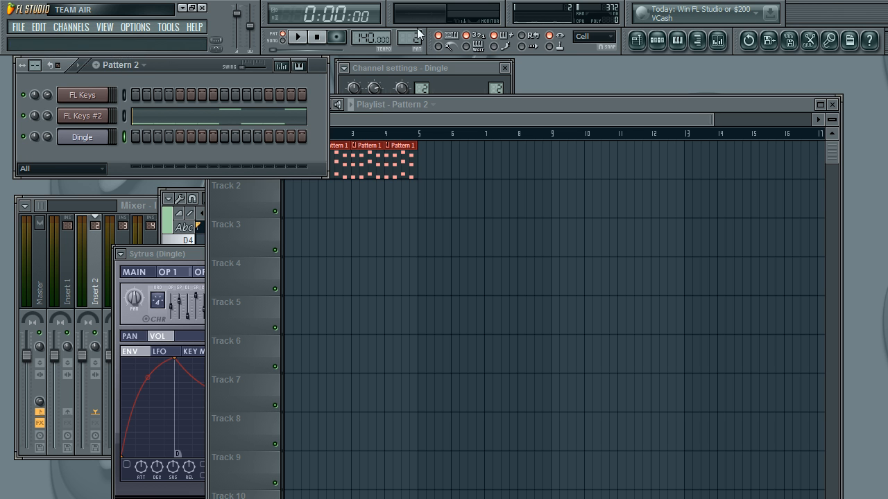
pyautogui.moveTo(414, 38); pyautogui.dragTo(414, 32)
pyautogui.click(37, 27)
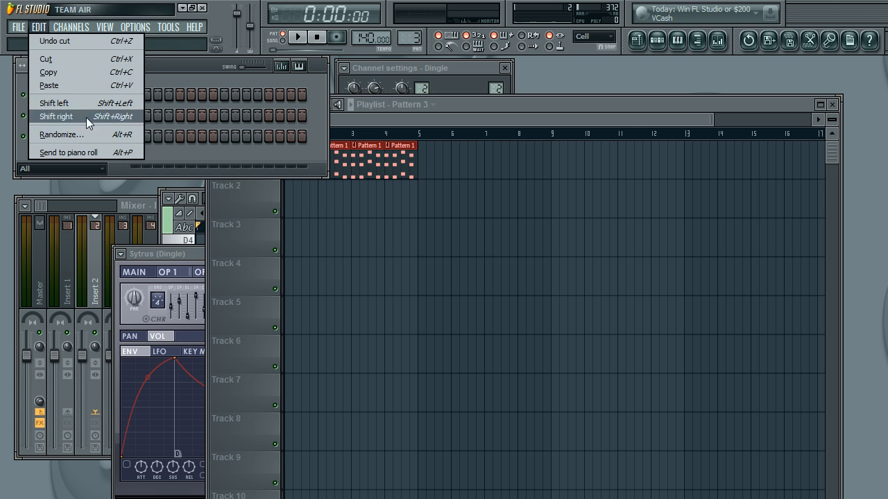
pyautogui.click(72, 88)
# Step: Paint four consecutive Pattern 2 clips on Track 2 of the playlist, starting at bar 5
pyautogui.click(435, 154)
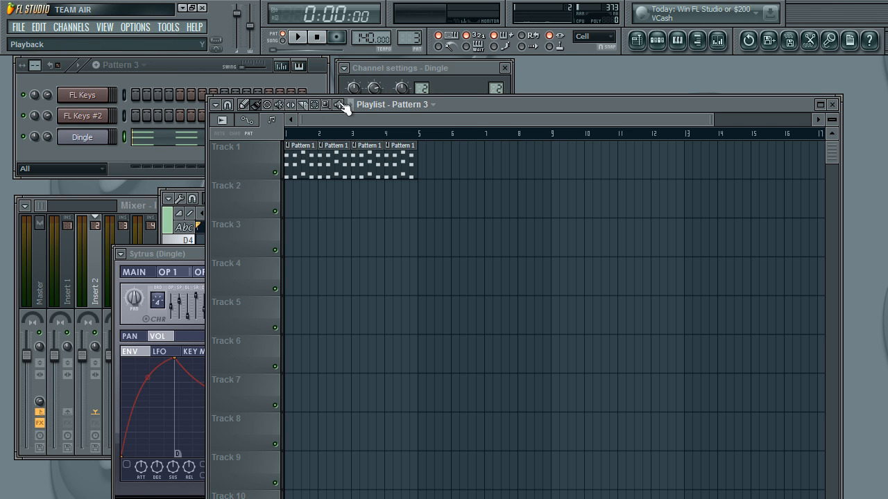
pyautogui.click(403, 104)
pyautogui.click(417, 144)
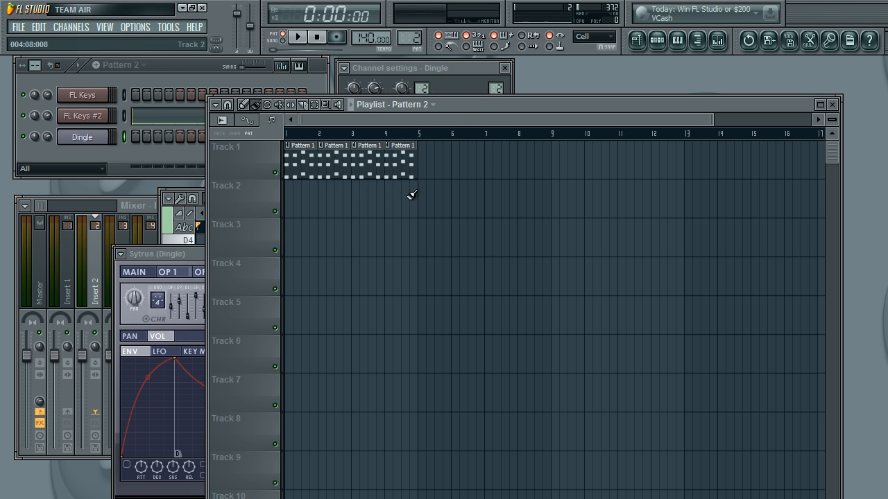
pyautogui.moveTo(425, 188); pyautogui.dragTo(527, 192)
# Step: Paint four consecutive Pattern 3 clips on Track 3 of the playlist, starting at bar 9
pyautogui.click(416, 104)
pyautogui.click(435, 158)
pyautogui.moveTo(558, 235)
pyautogui.mouseDown()
pyautogui.moveTo(690, 234)
pyautogui.moveTo(676, 235)
pyautogui.mouseUp()
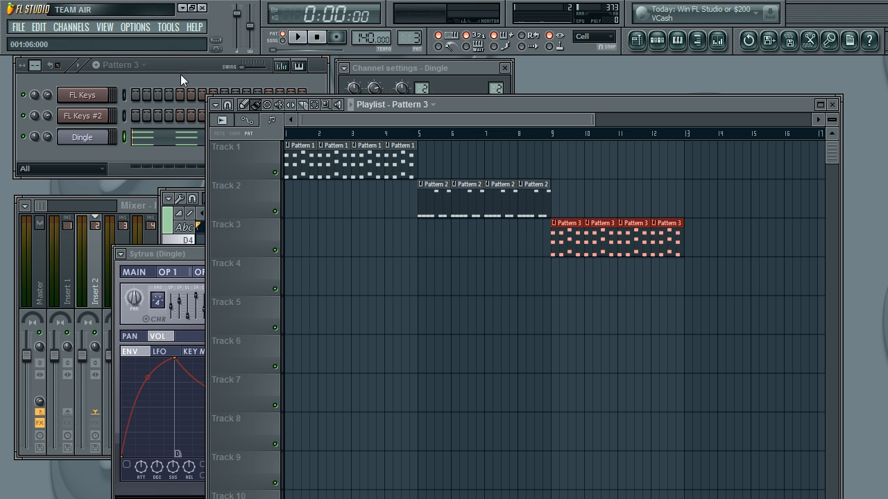
# Step: Switch playback to song mode and play the arrangement from the start
pyautogui.click(286, 41)
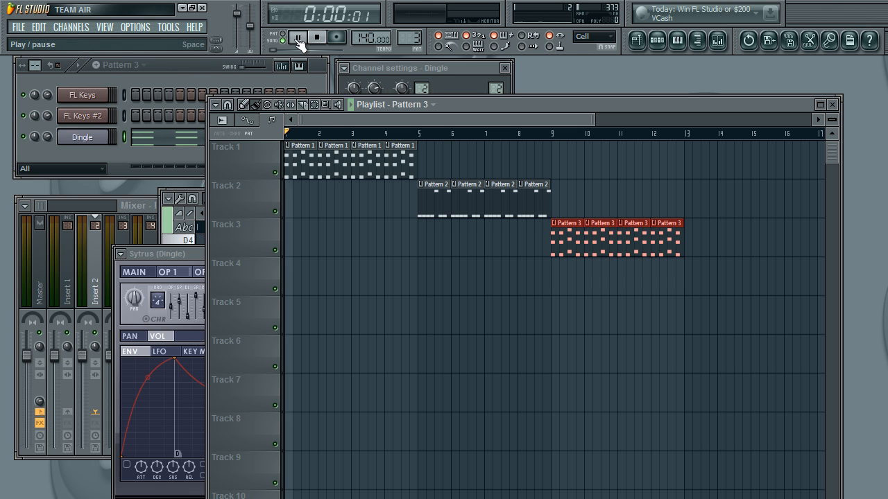
pyautogui.click(298, 38)
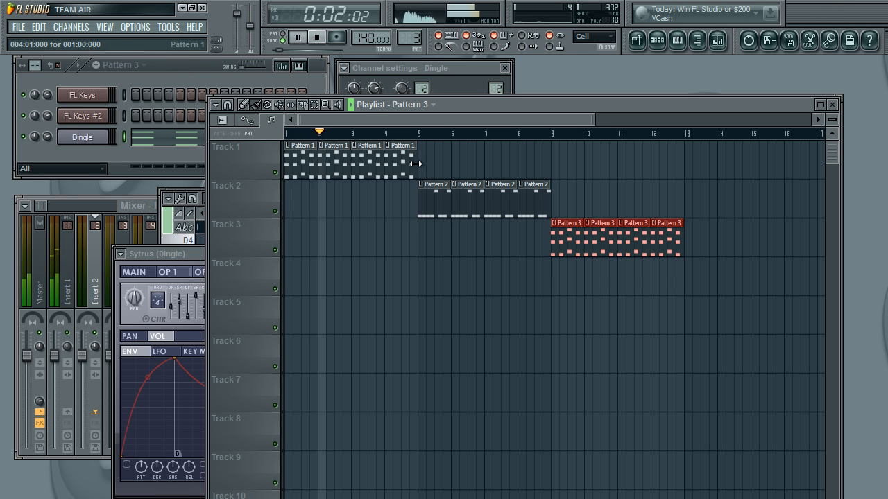
pyautogui.click(320, 40)
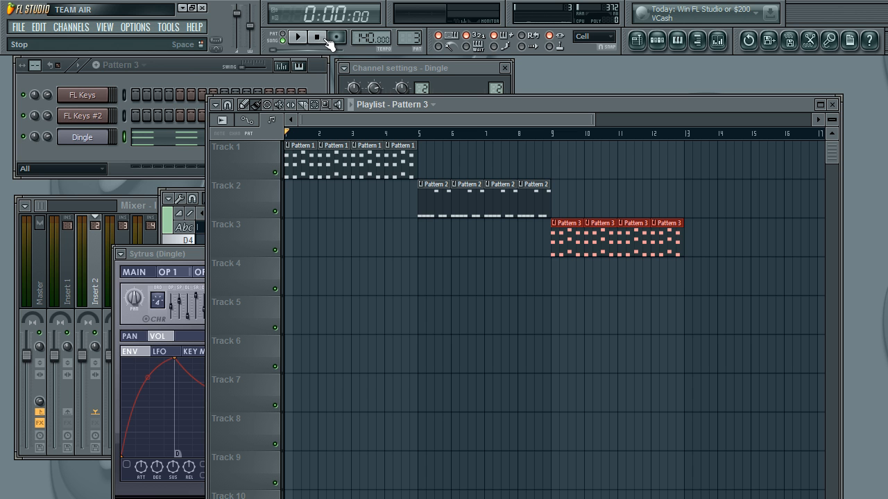
# Step: Add an FPC drum channel and open its piano roll in Pattern 3
pyautogui.click(183, 72)
pyautogui.click(76, 28)
pyautogui.moveTo(97, 41)
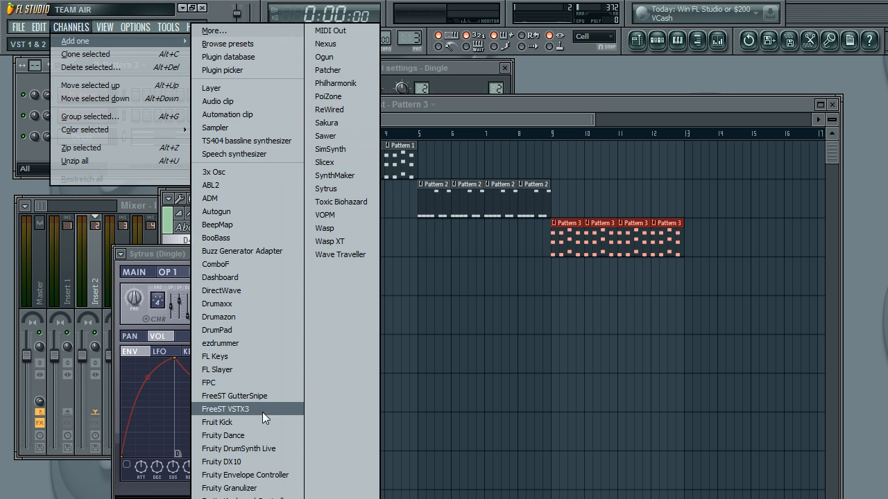
pyautogui.click(238, 380)
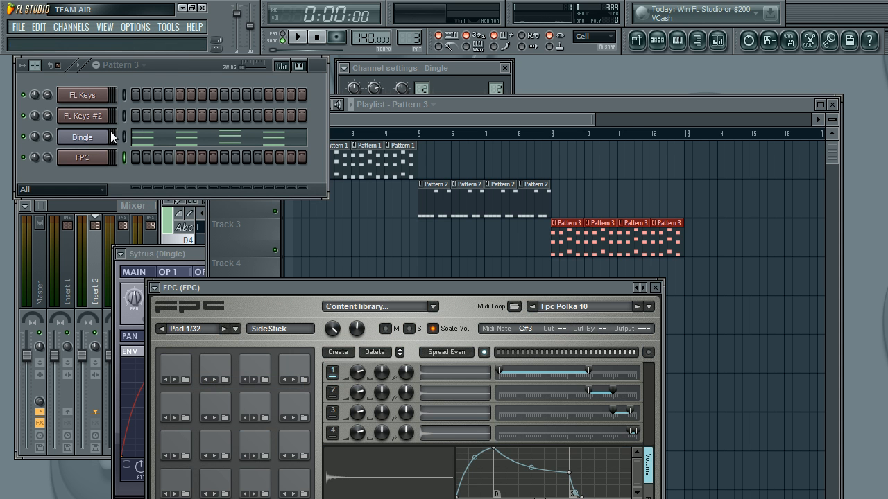
pyautogui.rightClick(103, 155)
pyautogui.click(141, 157)
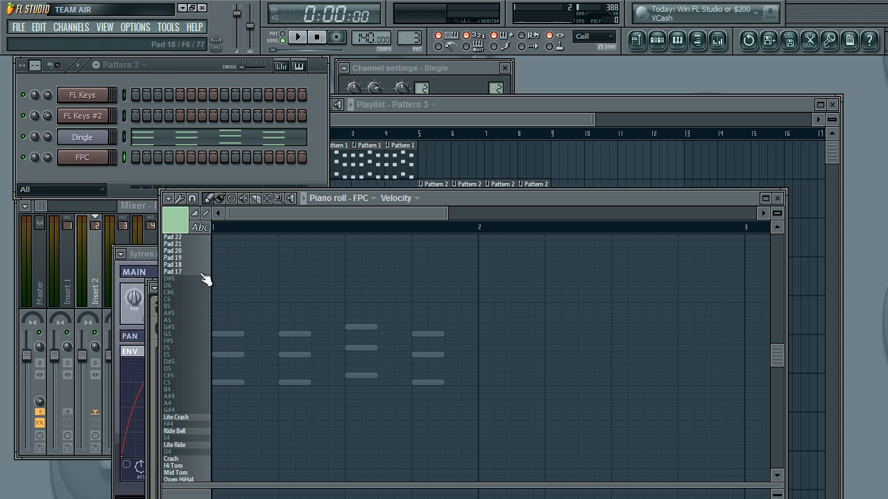
# Step: Draw a Kick Drum note on beat 1 and Snare 1 and Lite Crash notes on beat 3 of bar 1
pyautogui.scroll(-5, 215, 374)
pyautogui.click(216, 404)
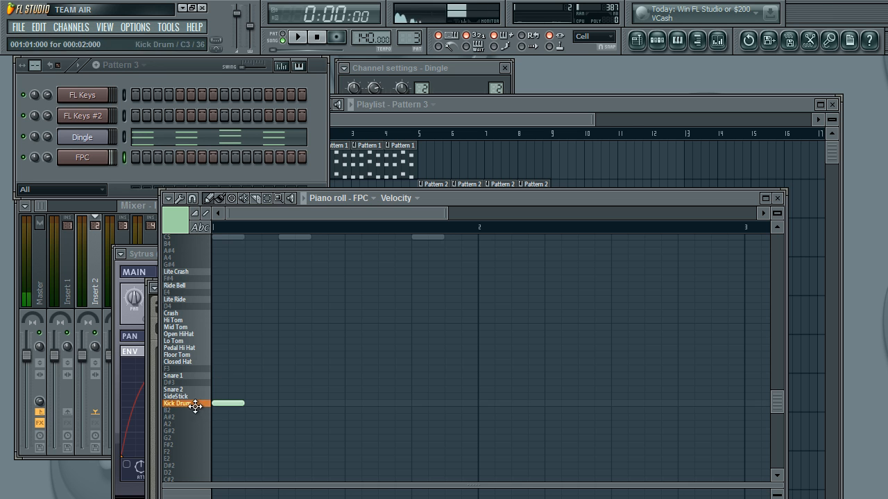
pyautogui.click(349, 377)
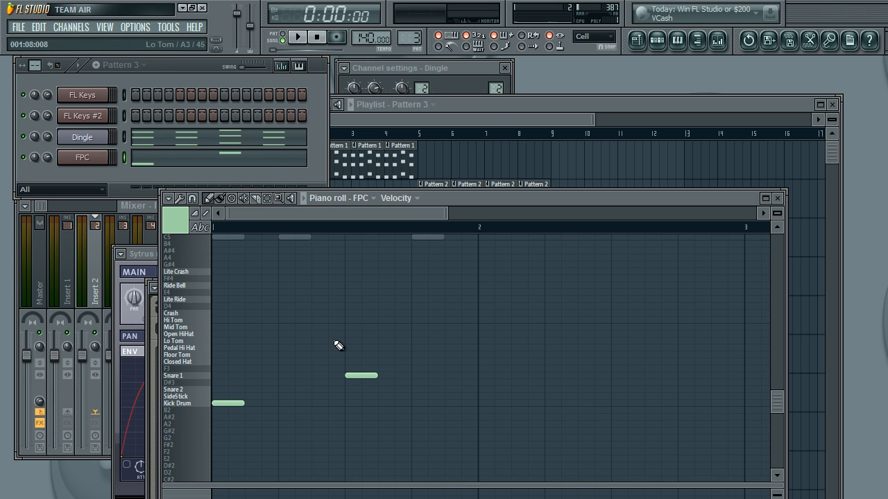
pyautogui.scroll(1, 209, 297)
pyautogui.scroll(3, 210, 297)
pyautogui.click(208, 293)
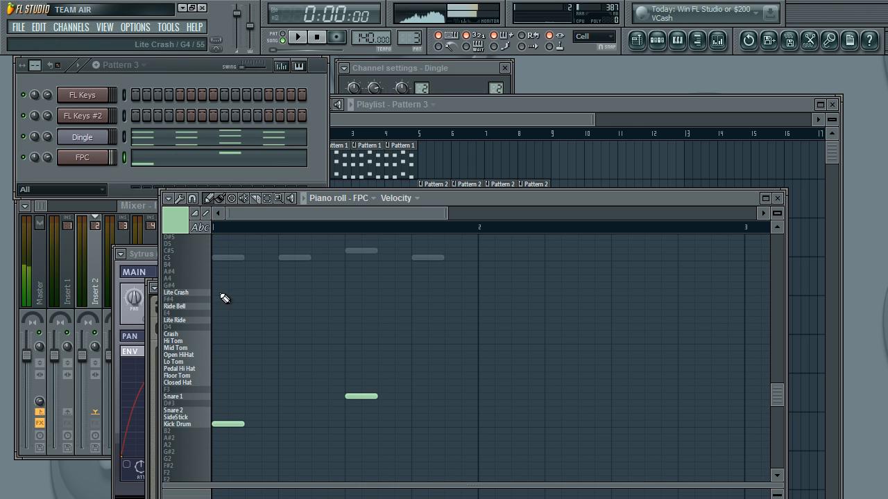
pyautogui.click(352, 293)
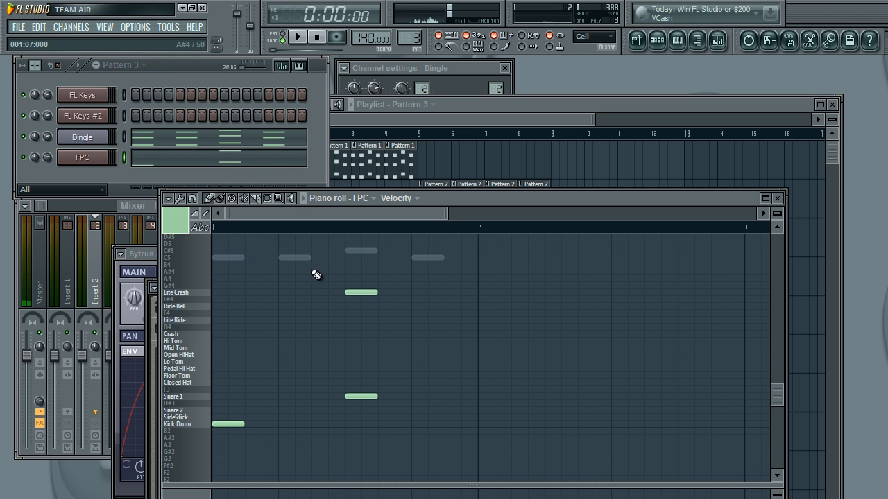
pyautogui.click(461, 111)
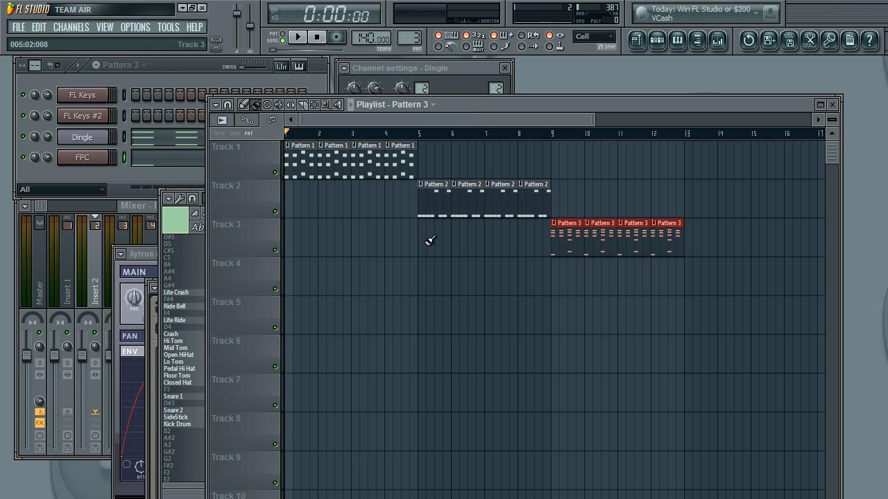
pyautogui.moveTo(422, 269); pyautogui.dragTo(539, 263)
pyautogui.hotkey('ctrl', 'z')
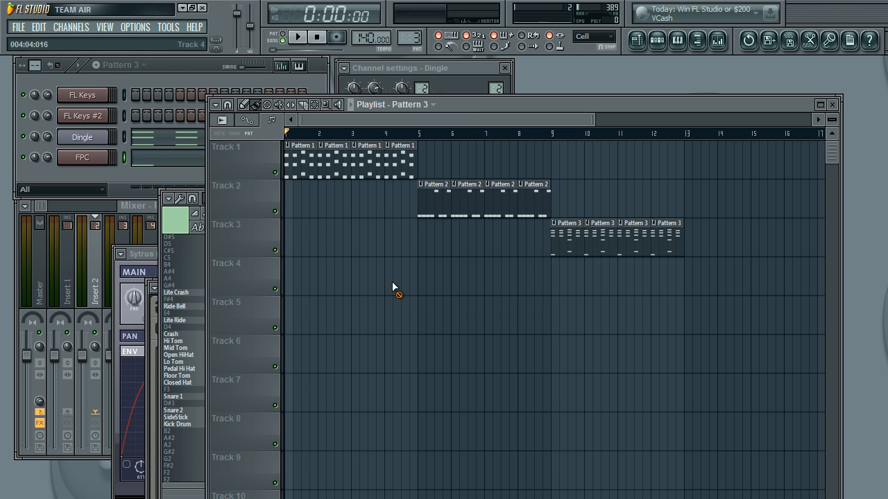
# Step: Cut the FPC drum notes from Pattern 3 and paste them into the FPC channel of the empty Pattern 4
pyautogui.click(156, 87)
pyautogui.click(123, 157)
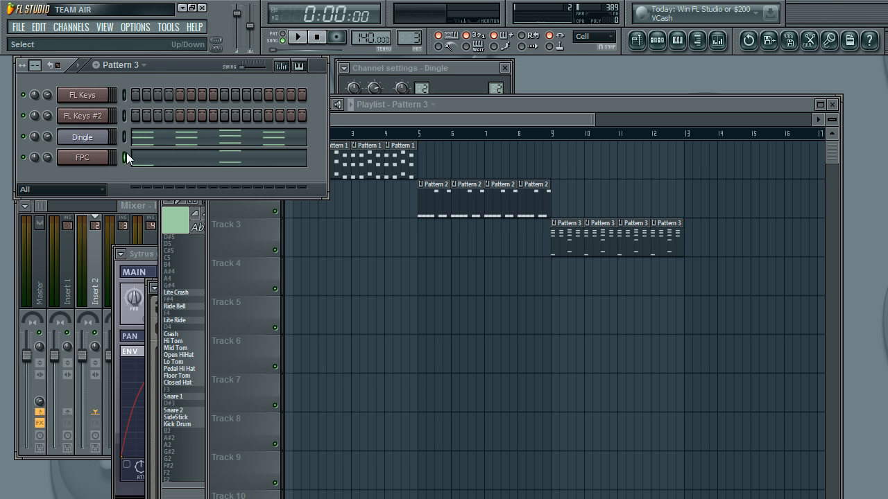
pyautogui.click(39, 27)
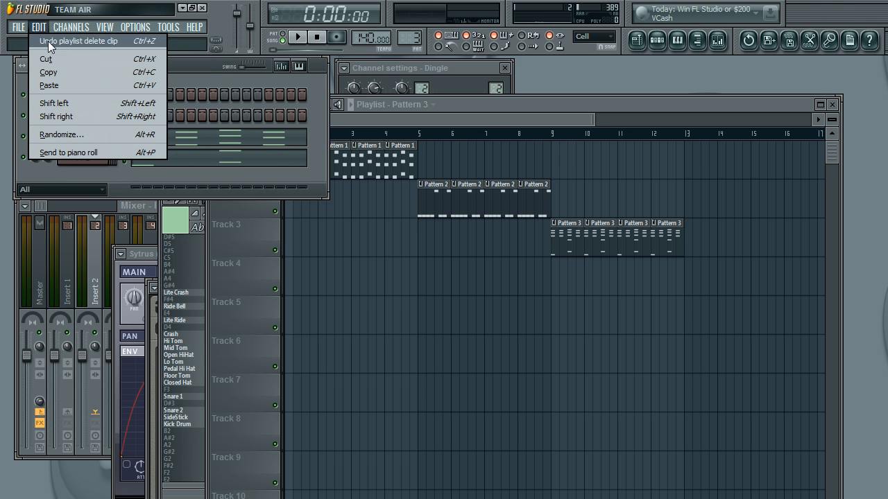
pyautogui.click(51, 58)
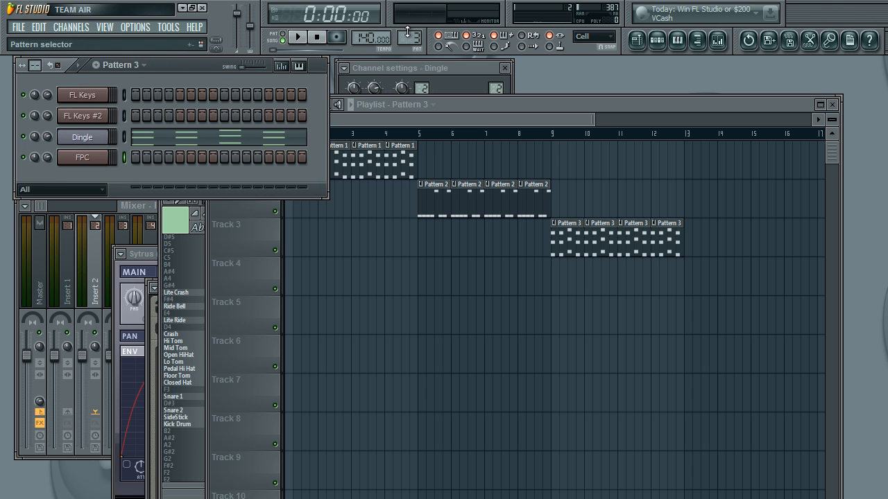
pyautogui.scroll(1, 408, 35)
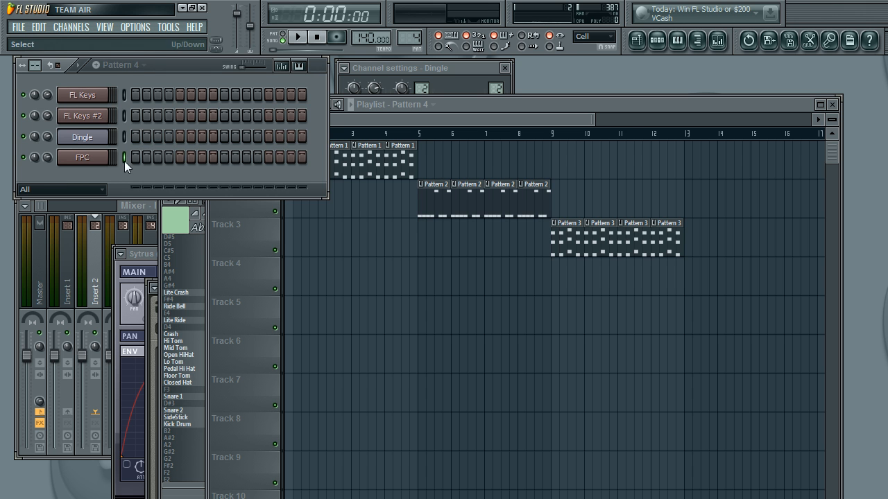
pyautogui.click(40, 31)
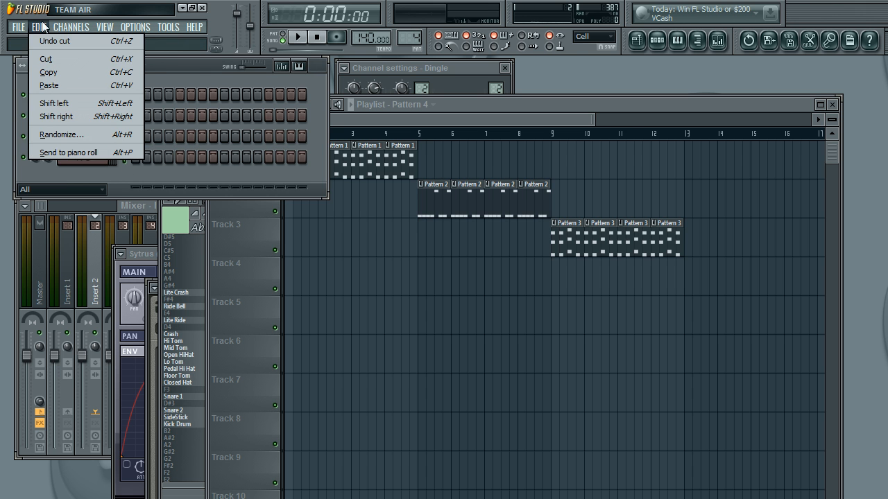
pyautogui.click(58, 86)
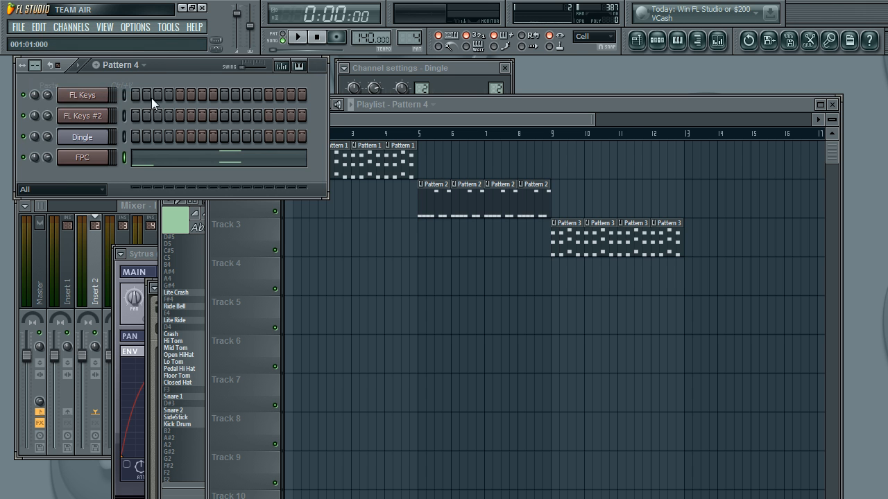
# Step: Paint eight consecutive Pattern 4 clips on Track 4 of the playlist, starting at bar 5
pyautogui.click(434, 134)
pyautogui.moveTo(426, 277); pyautogui.dragTo(659, 280)
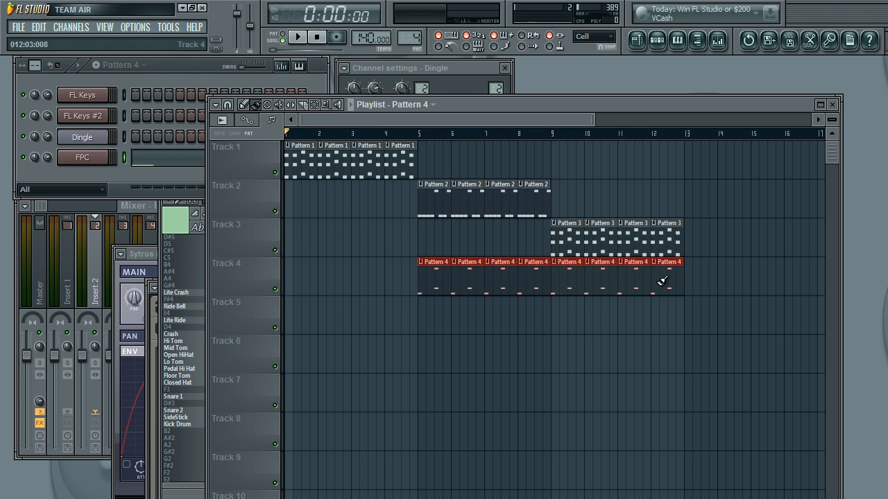
# Step: Play the arrangement, jump ahead to bar 4 to hear the drum section, and stop playback
pyautogui.click(301, 38)
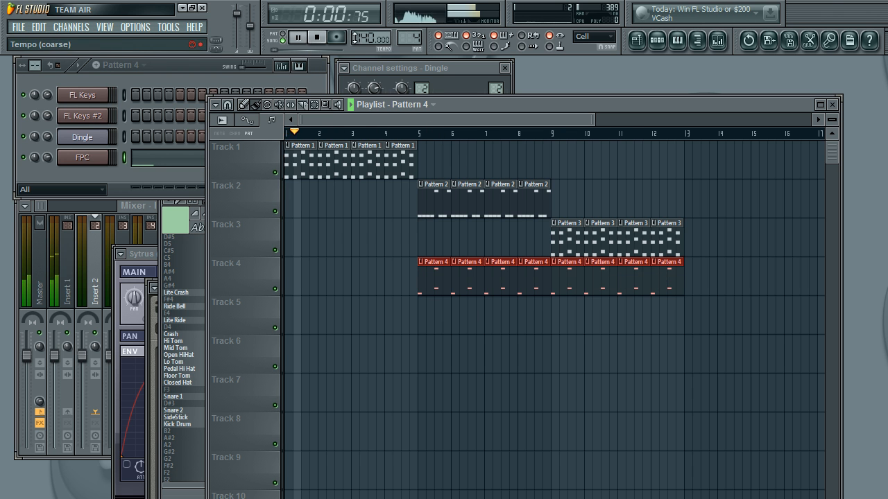
pyautogui.click(389, 135)
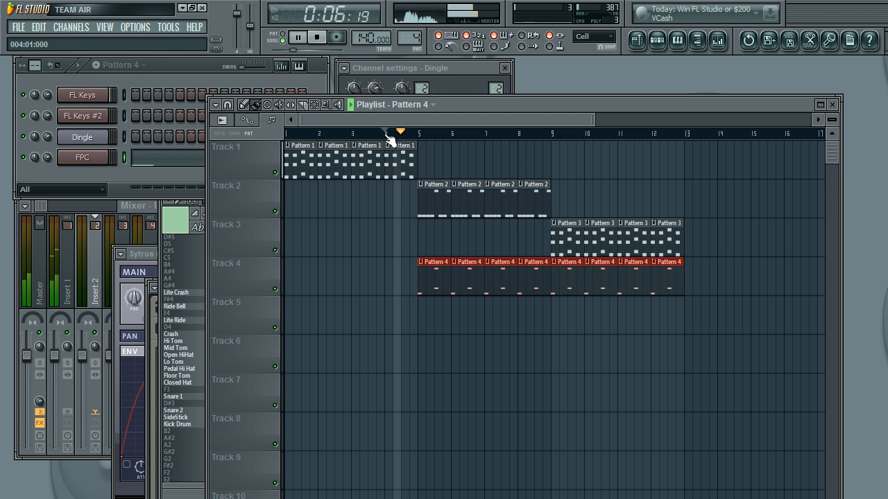
pyautogui.click(387, 135)
pyautogui.click(387, 135)
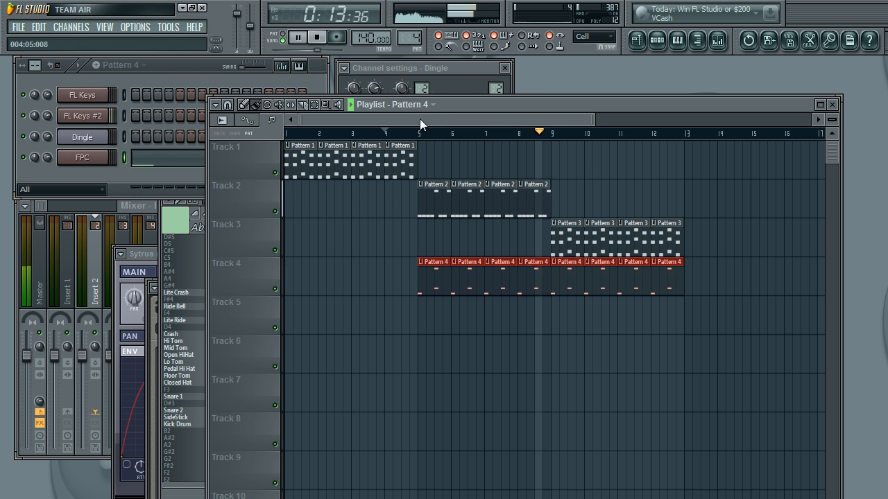
pyautogui.click(324, 36)
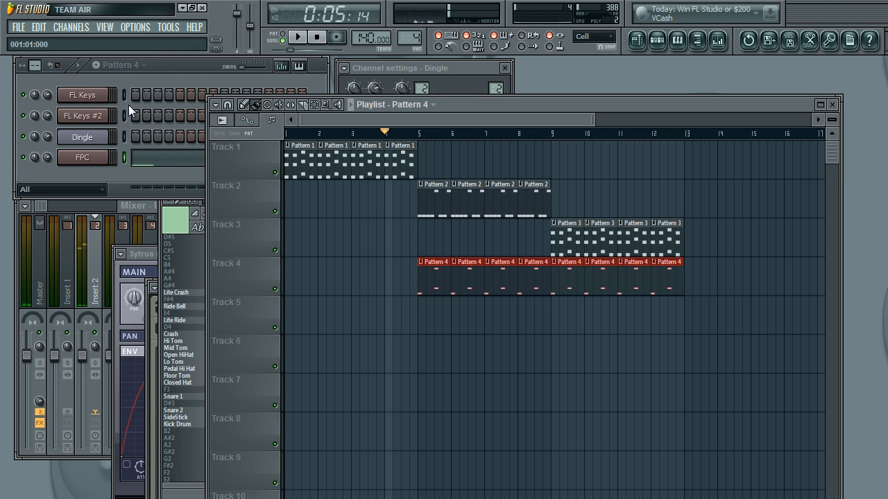
# Step: Switch to Pattern 1 and copy the notes of its FL Keys channel
pyautogui.click(154, 79)
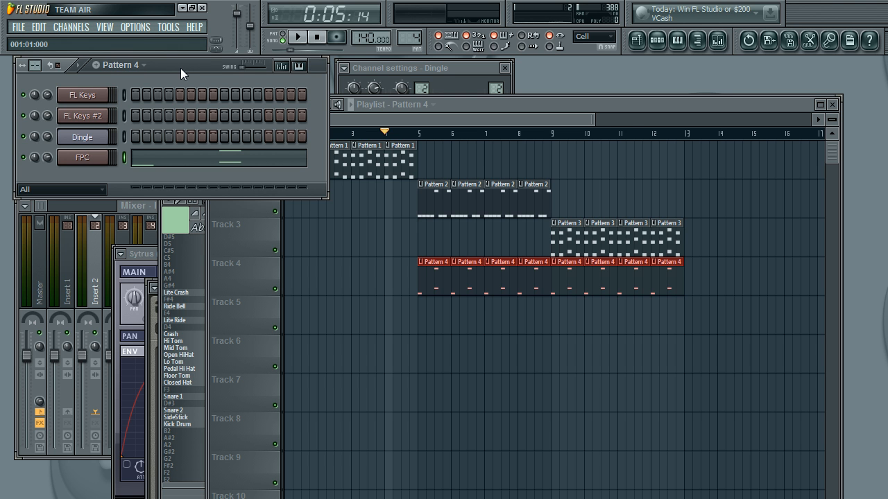
pyautogui.click(368, 98)
pyautogui.click(283, 59)
pyautogui.moveTo(409, 37); pyautogui.dragTo(411, 54)
pyautogui.click(126, 97)
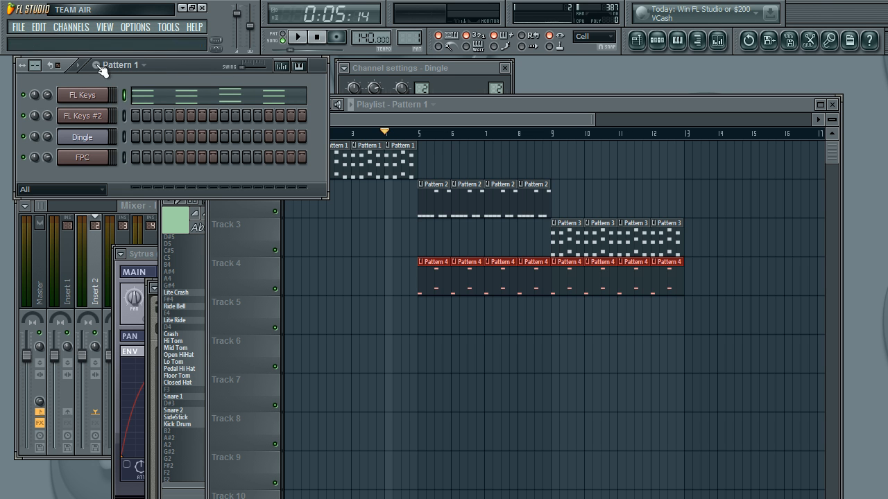
pyautogui.click(38, 27)
pyautogui.click(64, 68)
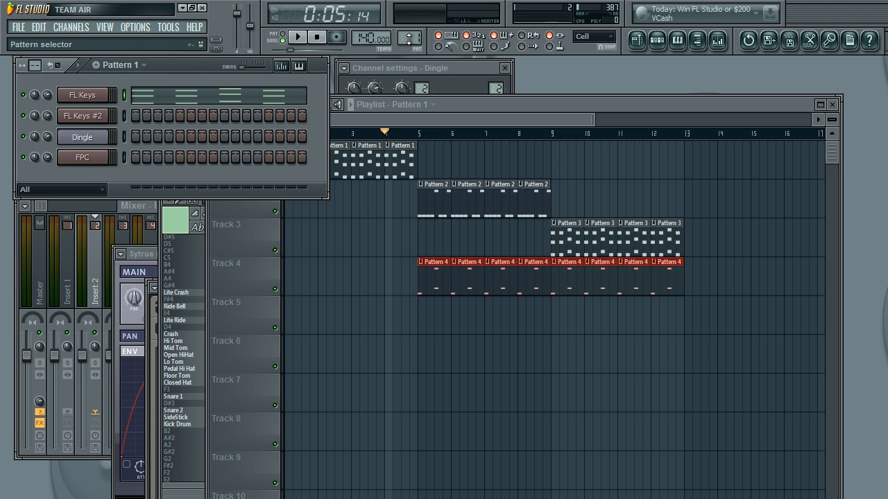
# Step: Switch to the empty Pattern 5 and paste the copied chords into the FL Keys channel
pyautogui.moveTo(410, 39); pyautogui.dragTo(410, 27)
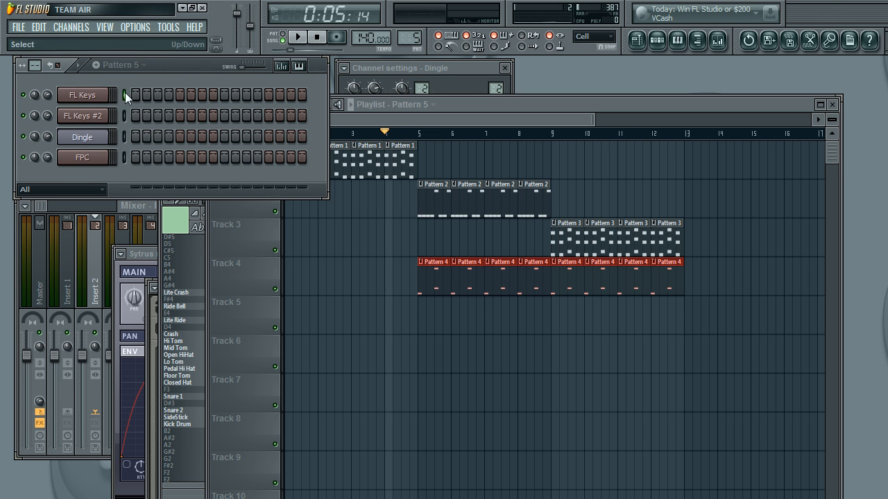
pyautogui.click(66, 28)
pyautogui.click(47, 38)
pyautogui.click(39, 28)
pyautogui.click(60, 85)
# Step: Transpose all FL Keys chord notes in Pattern 5 down one semitone in the piano roll
pyautogui.click(143, 99)
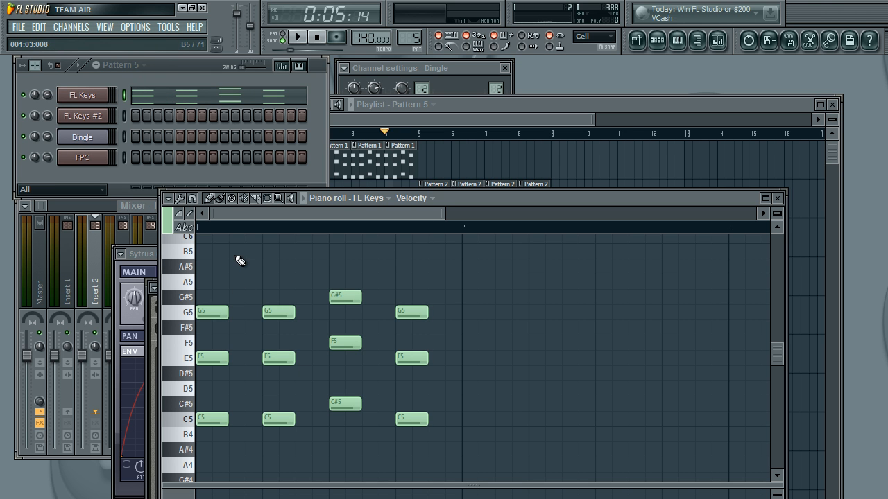
pyautogui.hotkey('ctrl', 'a')
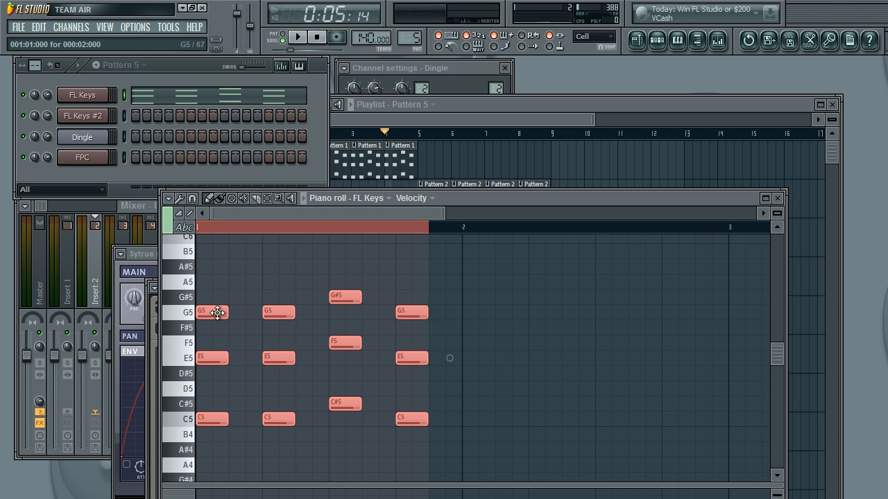
pyautogui.moveTo(217, 313); pyautogui.dragTo(219, 335)
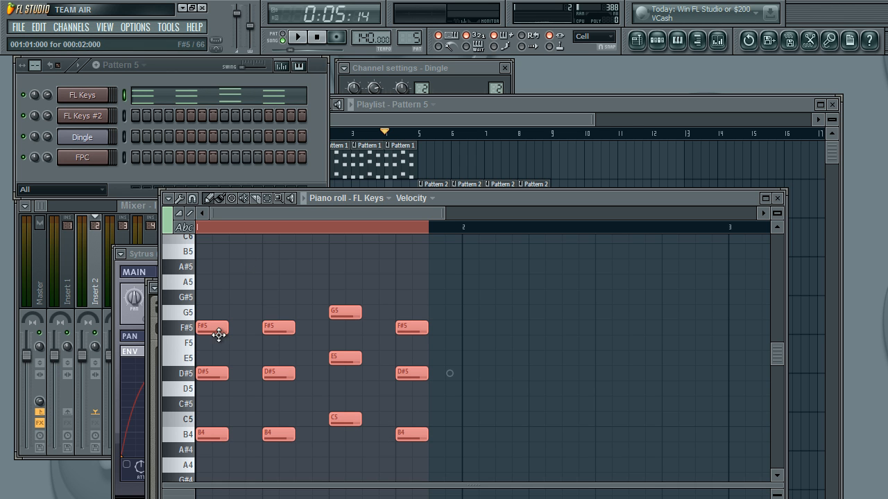
pyautogui.click(307, 232)
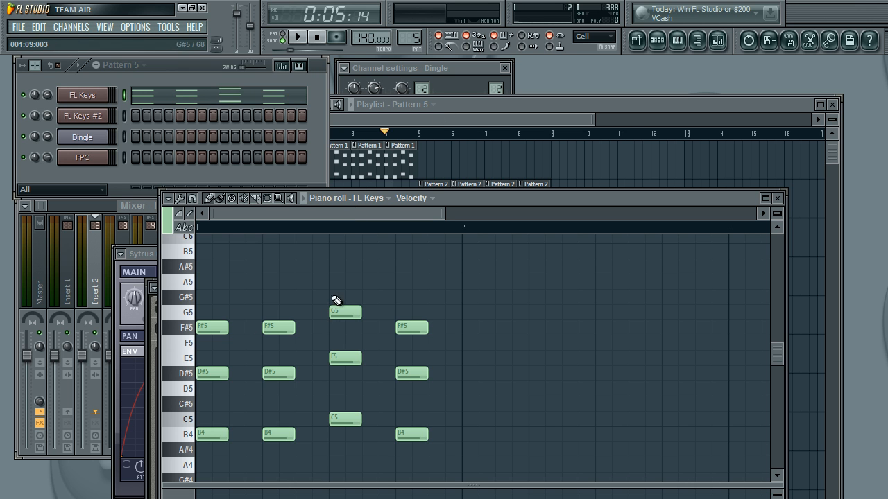
# Step: Paint four Pattern 5 clips on Track 1 from bar 5, followed by four Pattern 1 clips from bar 9
pyautogui.click(447, 124)
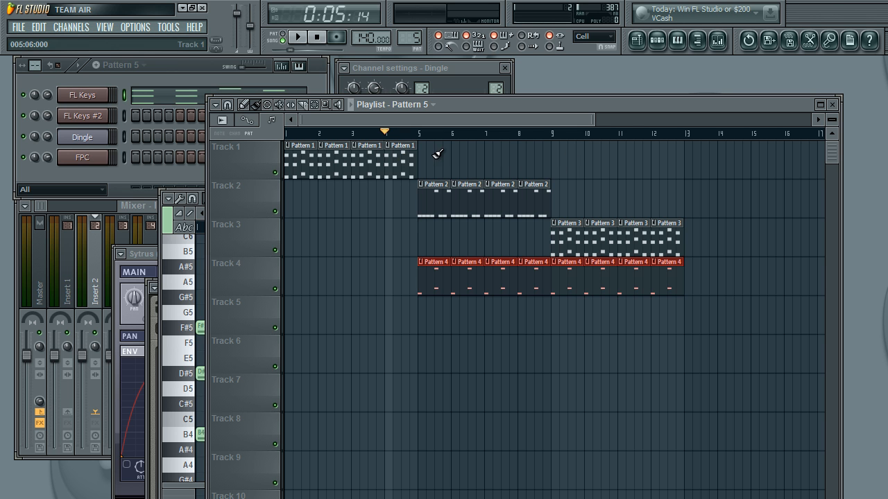
pyautogui.moveTo(429, 156); pyautogui.dragTo(518, 157)
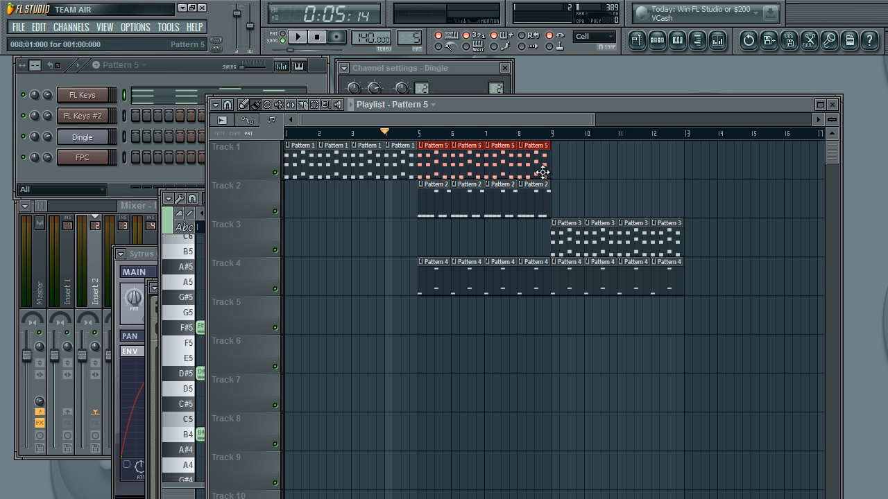
pyautogui.click(405, 149)
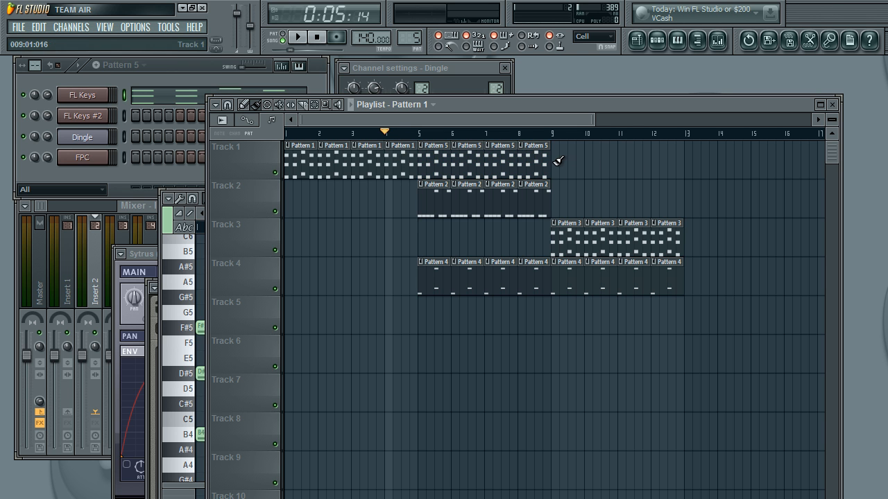
pyautogui.moveTo(557, 160); pyautogui.dragTo(660, 155)
# Step: Play the extended arrangement from the start and stop it after listening to the chord change
pyautogui.click(317, 37)
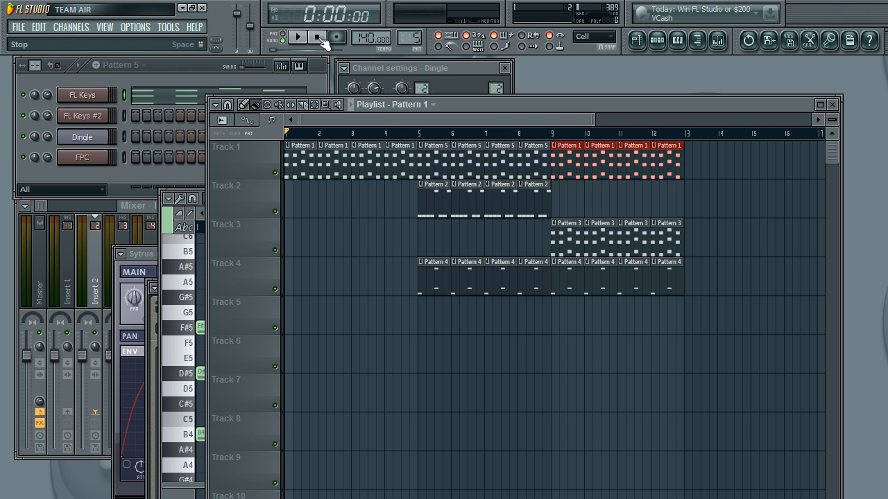
pyautogui.click(299, 37)
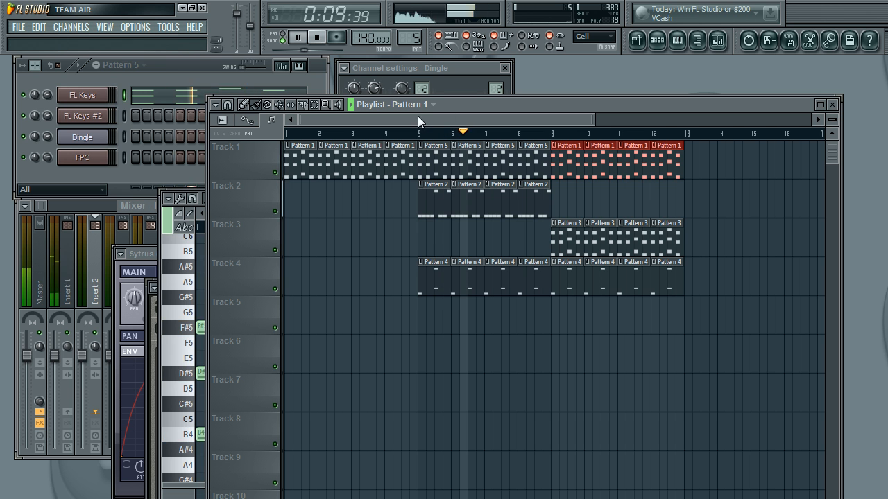
pyautogui.click(317, 38)
# Step: Add a Sawer synthesizer channel and move its plugin window up so the controls are accessible
pyautogui.click(132, 72)
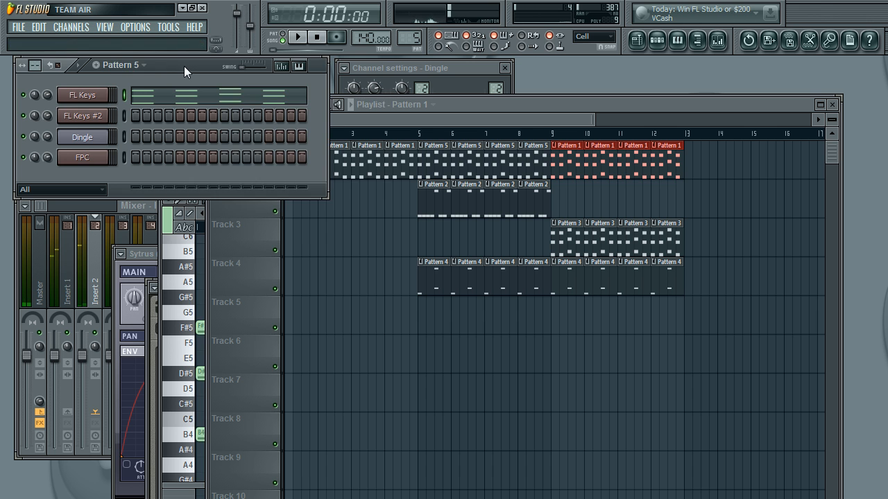
pyautogui.click(83, 26)
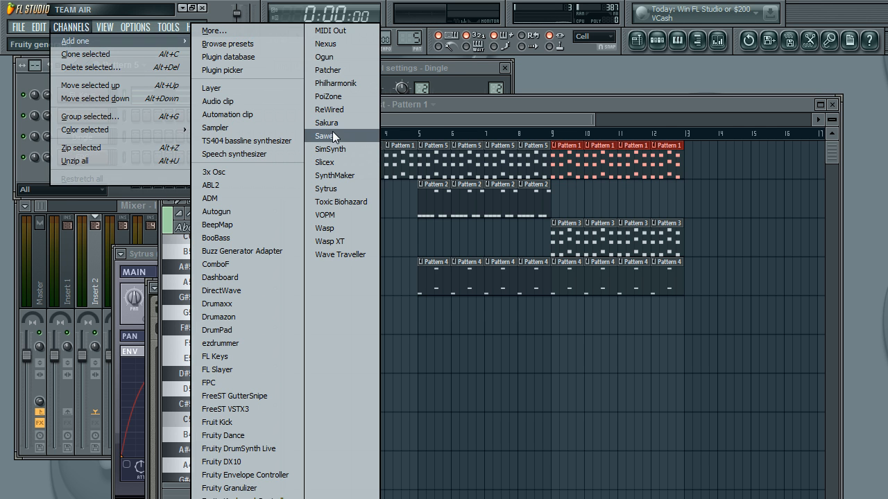
pyautogui.click(332, 132)
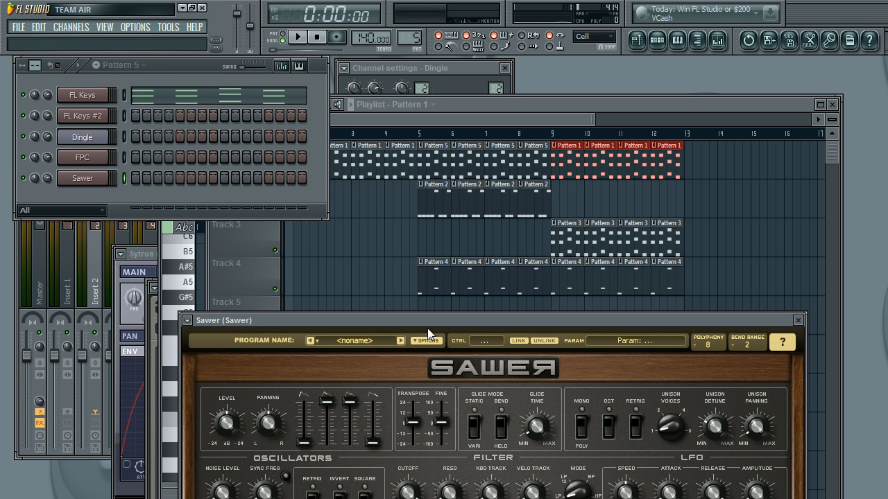
pyautogui.moveTo(468, 321); pyautogui.dragTo(444, 124)
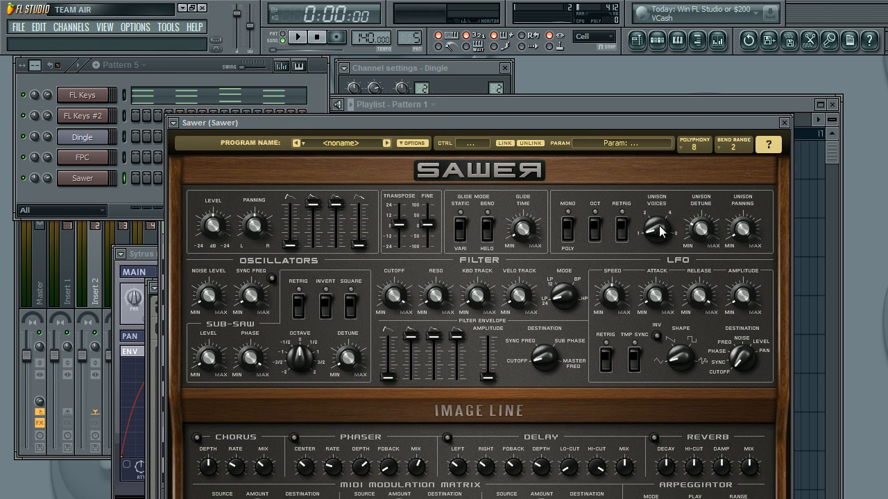
# Step: Raise Sawer's unison voices to the maximum and increase its unison panning
pyautogui.moveTo(658, 231); pyautogui.dragTo(656, 224)
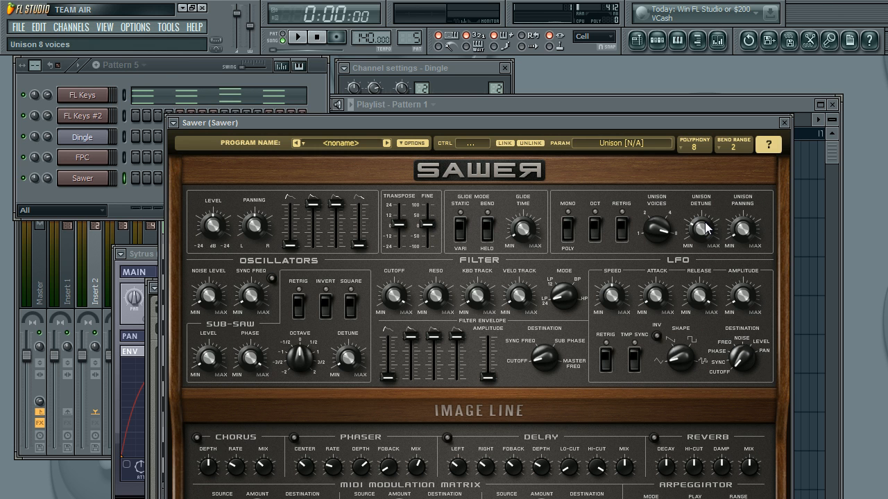
pyautogui.click(749, 231)
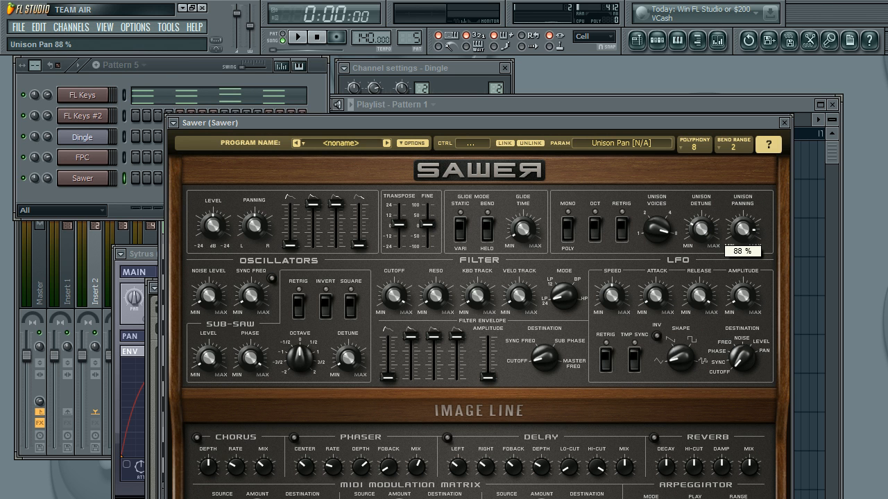
pyautogui.moveTo(749, 231); pyautogui.dragTo(752, 233)
# Step: Play several test notes on the Sawer synth to audition the unison sound
pyautogui.press('q')
pyautogui.press('q')
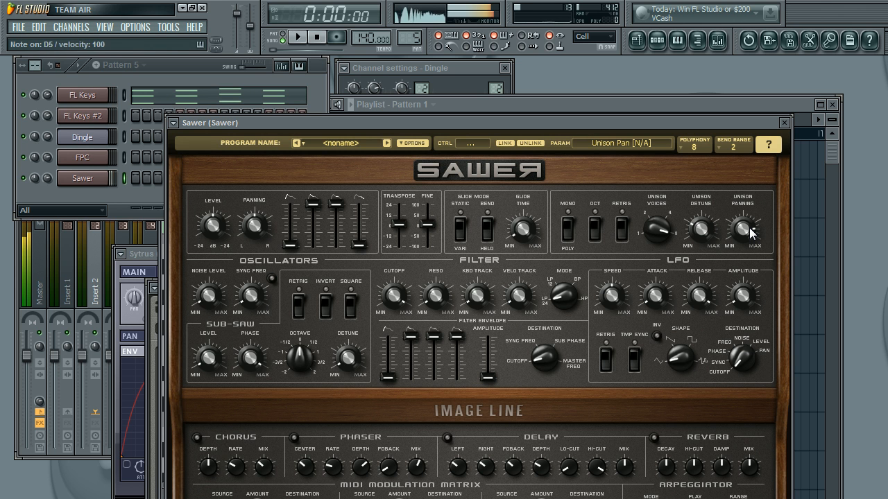
pyautogui.press('r')
pyautogui.press('r')
pyautogui.press('y')
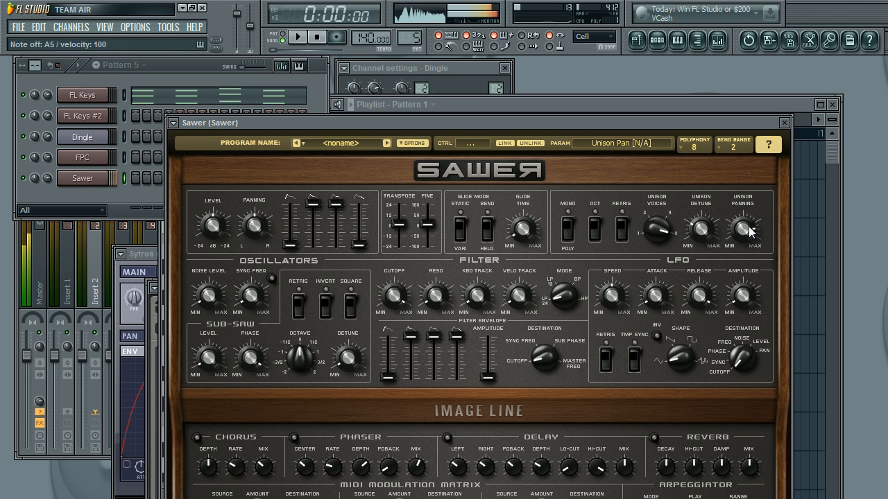
pyautogui.press('r')
pyautogui.press('q')
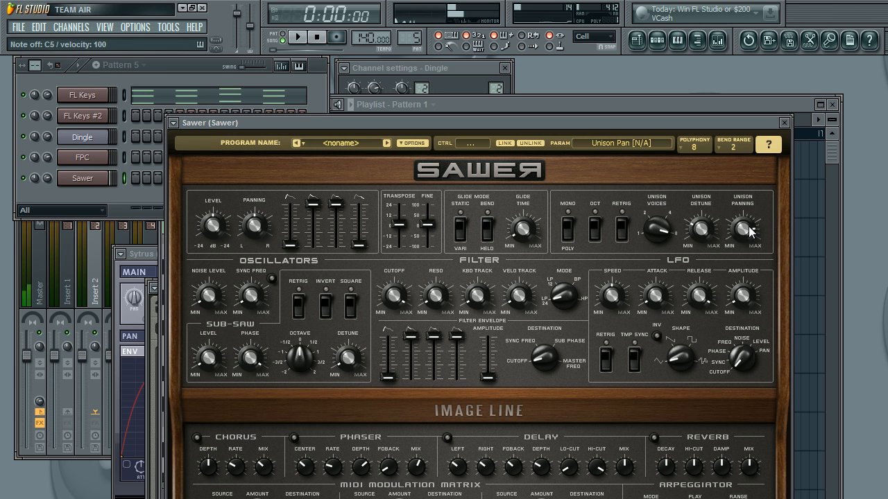
# Step: Open the Sawer channel's settings and link the channel to mixer insert 3
pyautogui.click(82, 178)
pyautogui.click(471, 91)
pyautogui.moveTo(465, 69)
pyautogui.mouseDown()
pyautogui.moveTo(468, 77)
pyautogui.moveTo(465, 69)
pyautogui.mouseUp()
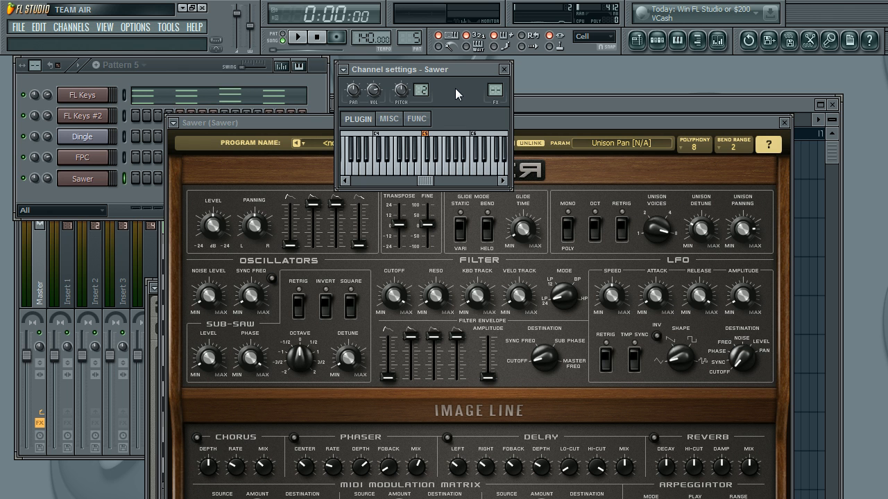
pyautogui.hotkey('ctrl', 'l')
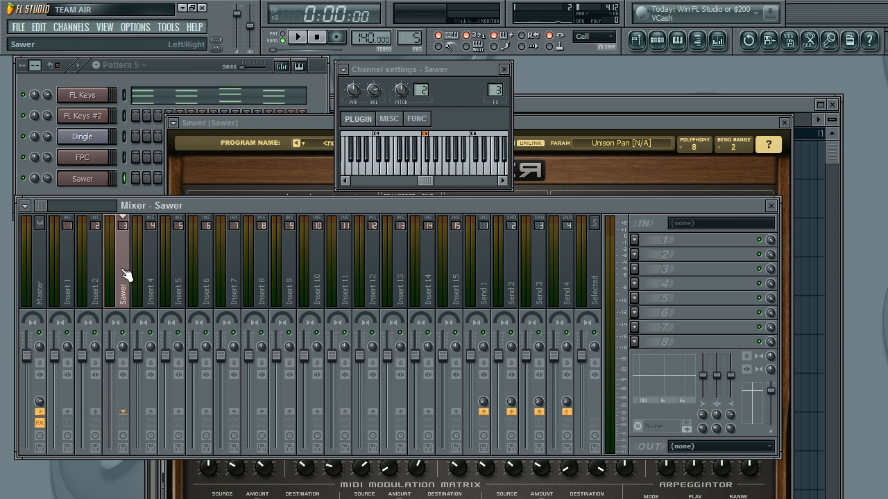
pyautogui.click(604, 124)
pyautogui.click(473, 98)
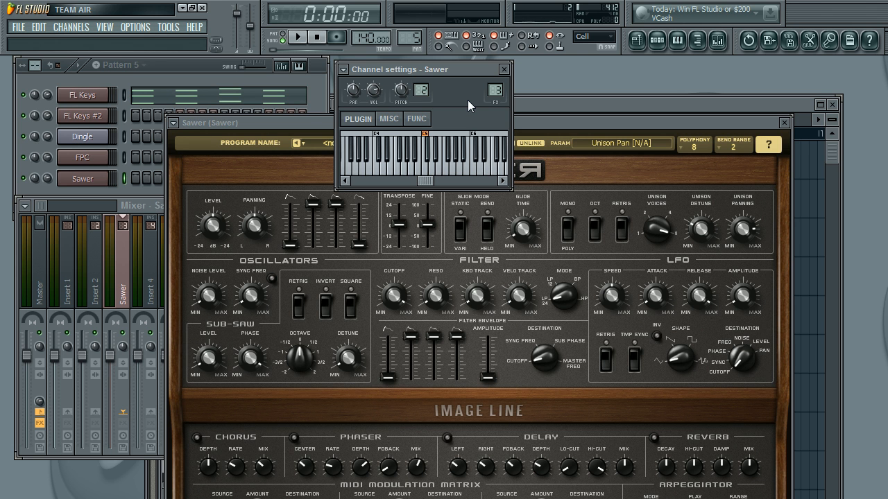
pyautogui.click(127, 267)
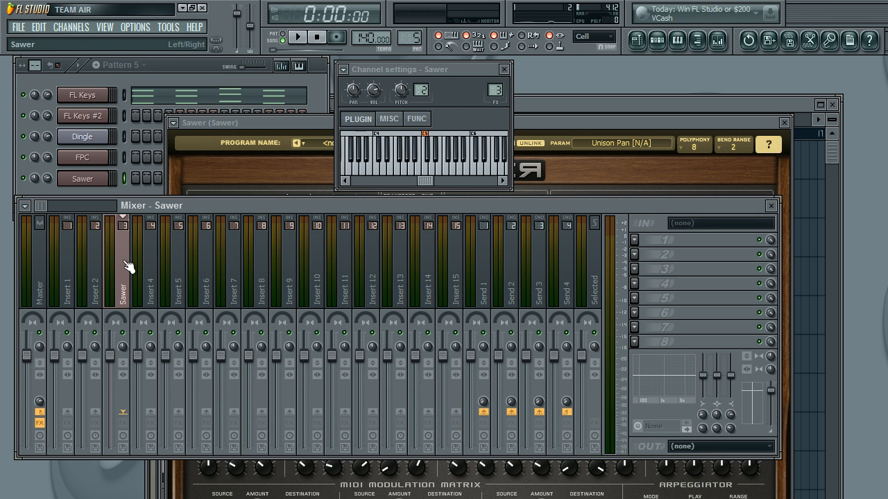
pyautogui.click(562, 126)
# Step: Switch to the empty Pattern 6 and open the Sawer channel's piano roll
pyautogui.click(148, 136)
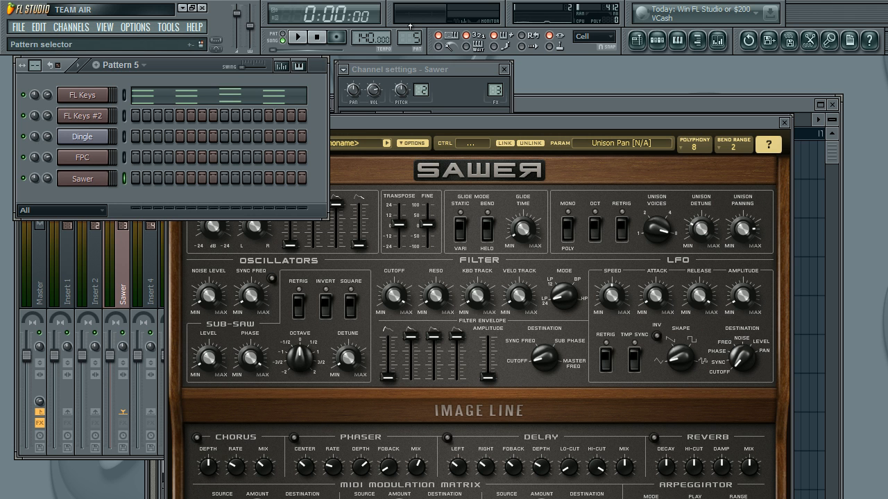
pyautogui.moveTo(410, 36); pyautogui.dragTo(410, 27)
pyautogui.rightClick(108, 179)
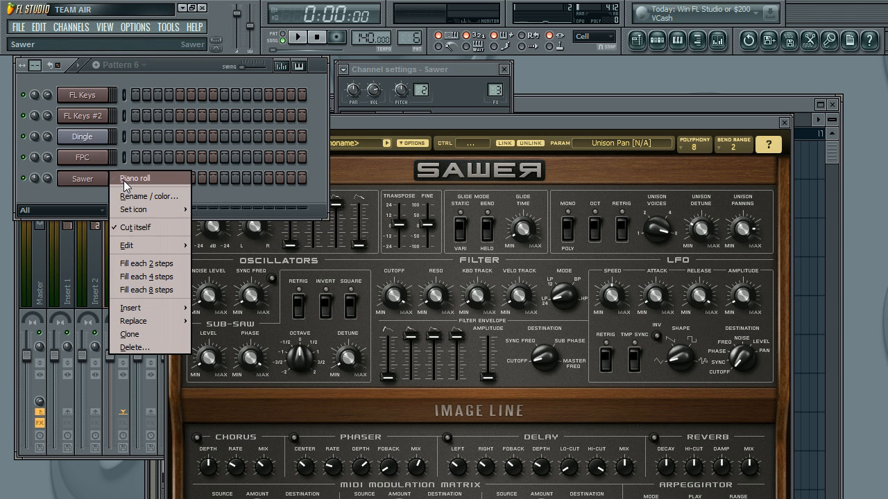
pyautogui.click(172, 72)
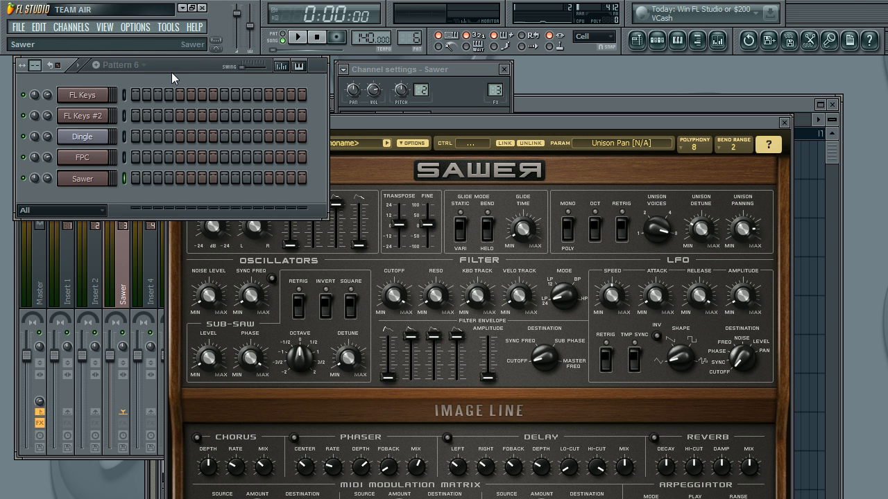
pyautogui.rightClick(103, 177)
pyautogui.click(88, 192)
pyautogui.rightClick(122, 173)
pyautogui.click(144, 179)
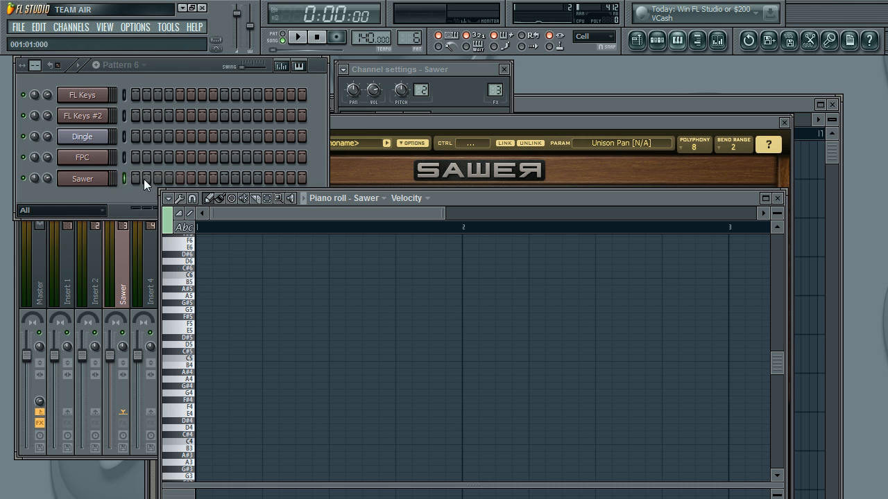
# Step: Audition Sawer notes around the fifth and sixth octaves and look through the typing keyboard's base note and layout options
pyautogui.click(193, 277)
pyautogui.scroll(3, 195, 280)
pyautogui.click(198, 285)
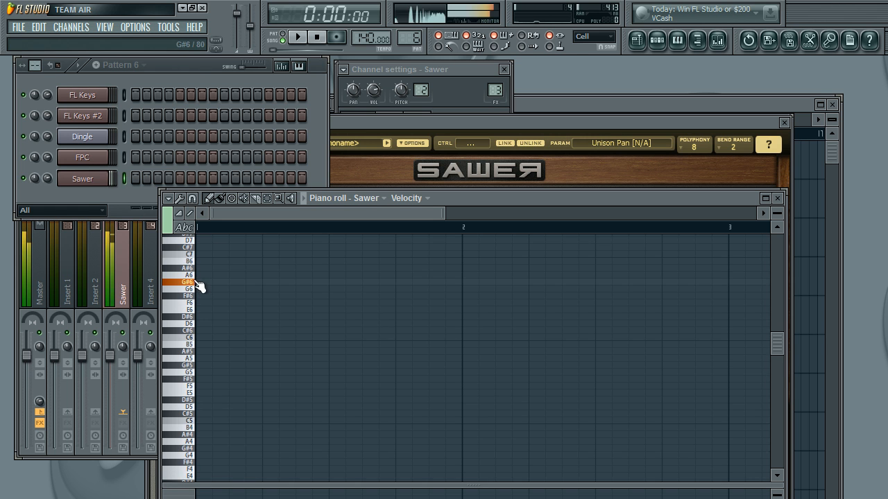
pyautogui.rightClick(453, 37)
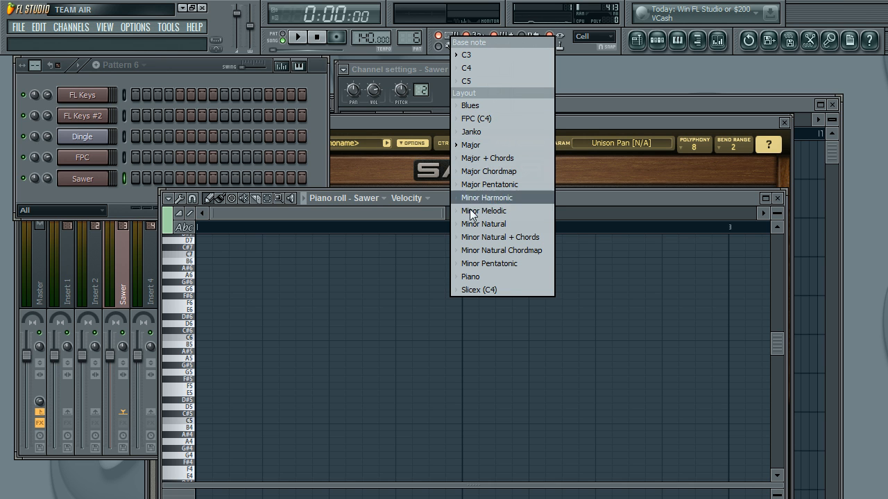
pyautogui.click(494, 290)
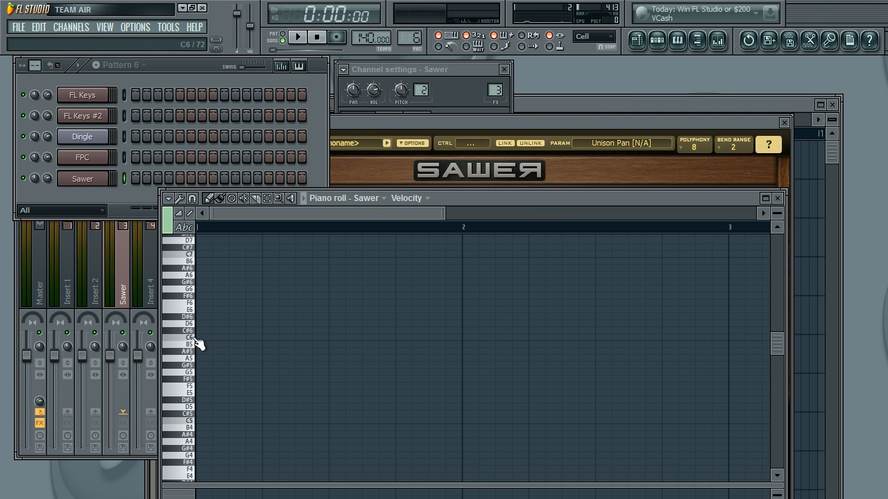
pyautogui.scroll(-3, 199, 344)
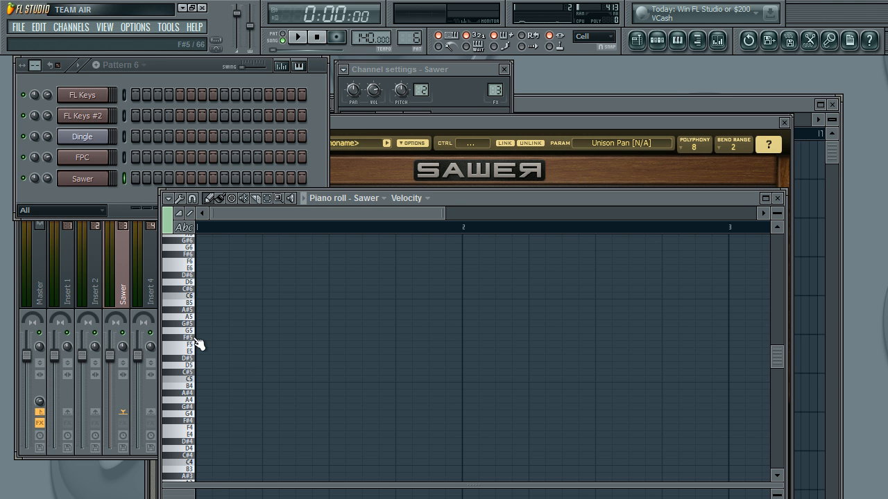
pyautogui.scroll(3, 199, 343)
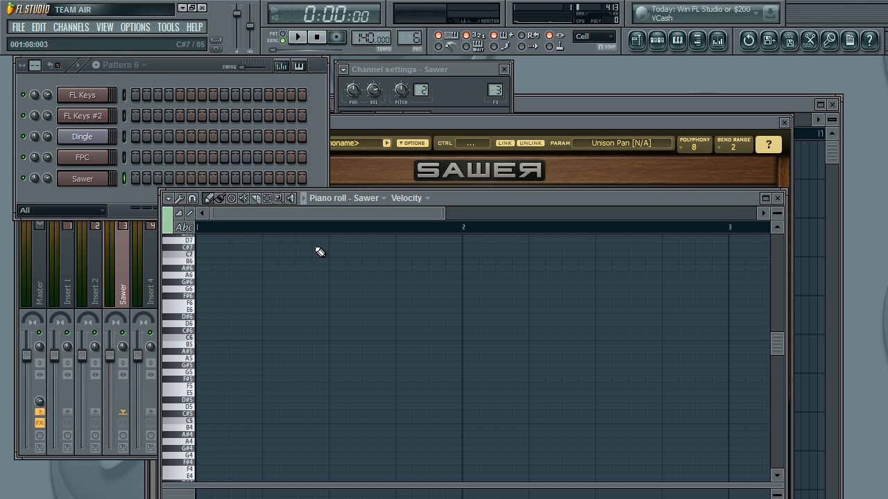
# Step: Place a C#6 note at the start of bar 1 and shorten it to one step, with the grid snapping to Step
pyautogui.click(204, 334)
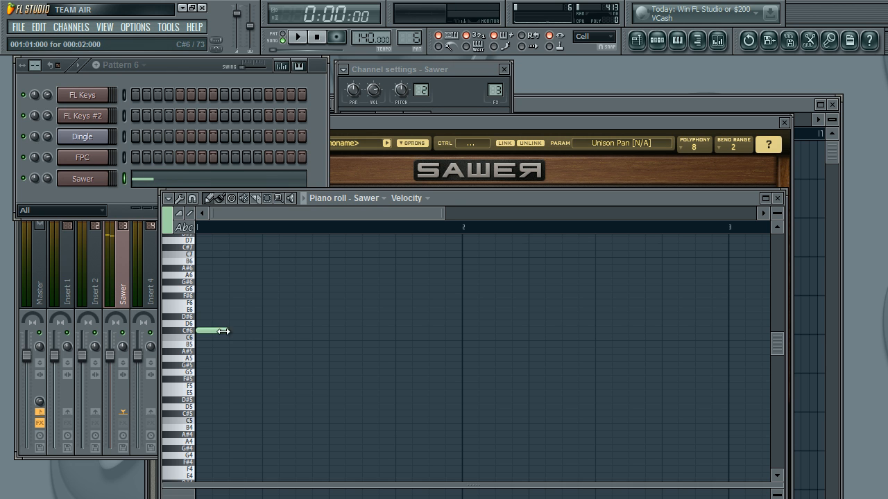
pyautogui.click(250, 302)
pyautogui.rightClick(251, 302)
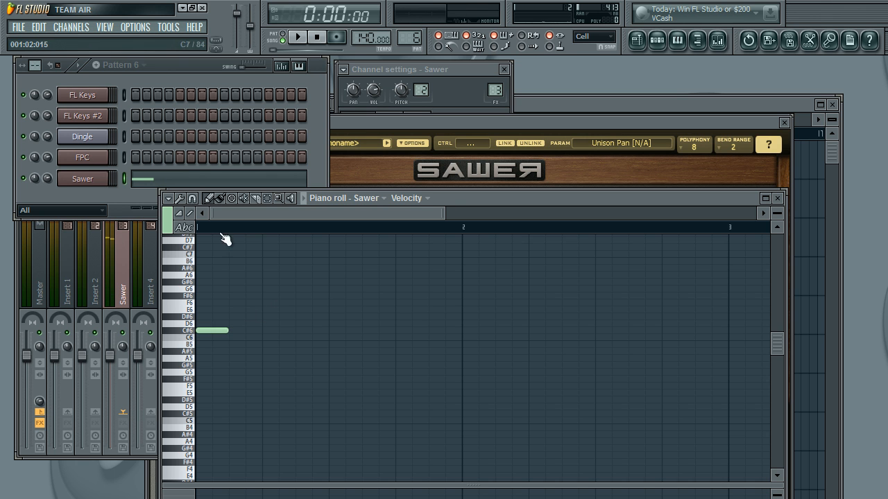
pyautogui.click(193, 199)
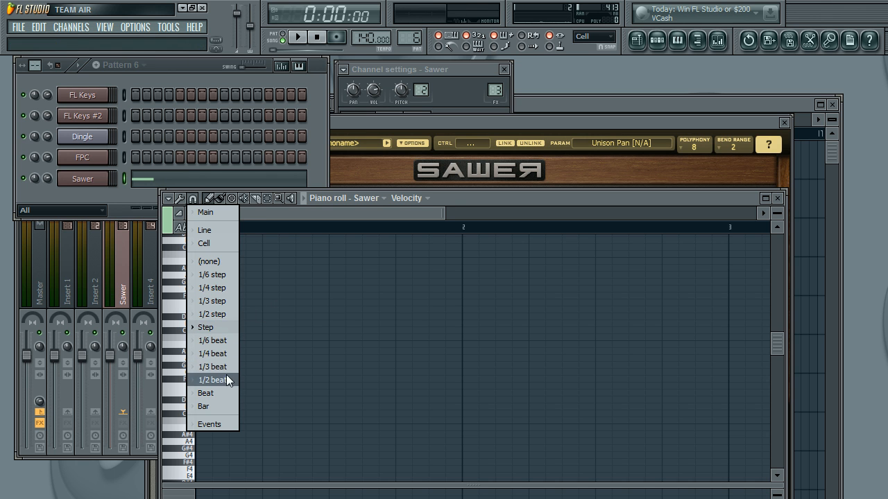
pyautogui.click(230, 380)
pyautogui.click(192, 200)
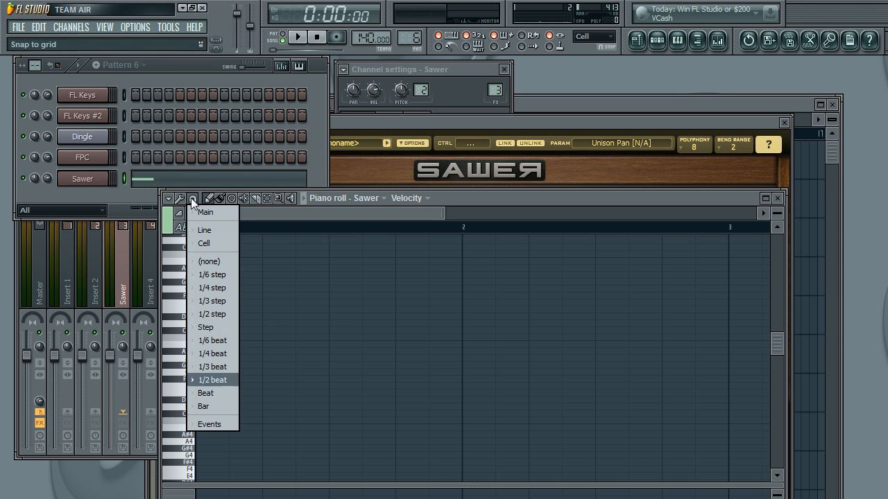
pyautogui.click(216, 328)
pyautogui.moveTo(228, 331); pyautogui.dragTo(211, 332)
pyautogui.click(205, 329)
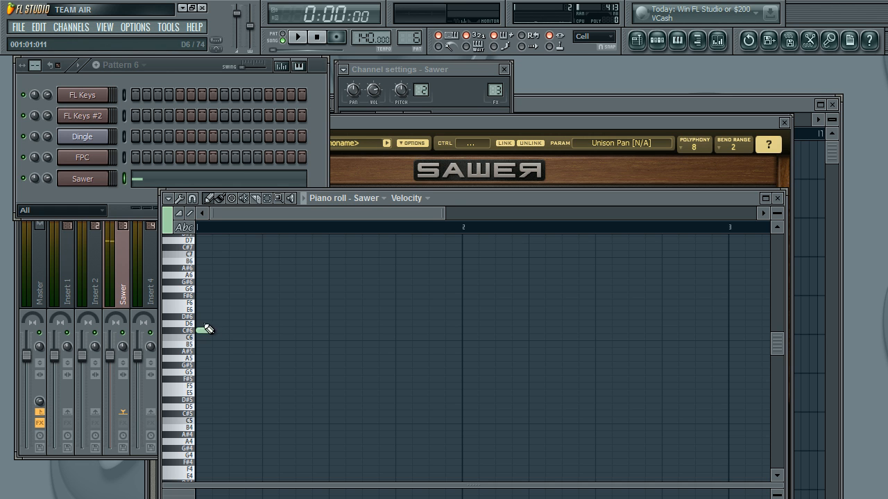
# Step: Draw a rising one-step run of C#6, D#6, F#6 and G#6, repeated three times across steps 1 to 12
pyautogui.click(204, 330)
pyautogui.click(219, 317)
pyautogui.click(235, 296)
pyautogui.click(251, 282)
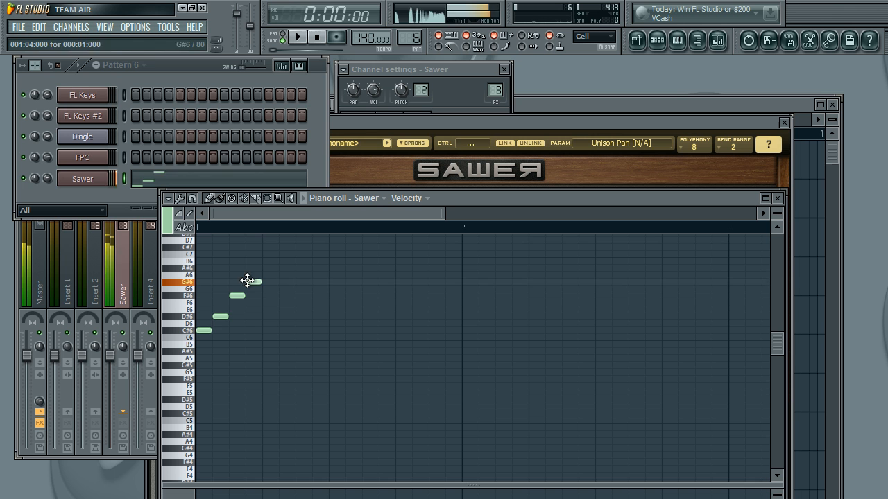
pyautogui.click(270, 331)
pyautogui.click(286, 317)
pyautogui.click(308, 296)
pyautogui.click(319, 282)
pyautogui.click(337, 331)
pyautogui.click(352, 317)
pyautogui.click(370, 296)
pyautogui.click(385, 281)
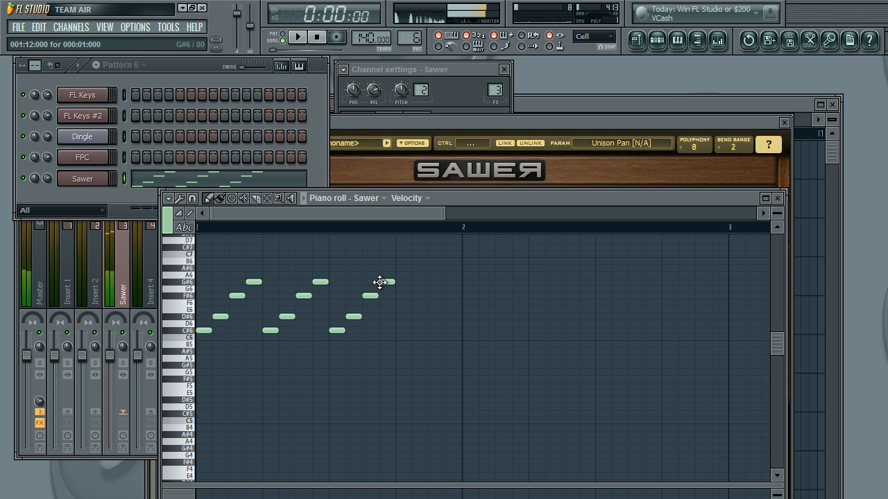
# Step: Finish the bar with A#6, C#7 and C6 notes on steps 14 to 16 and play back the pattern
pyautogui.click(420, 268)
pyautogui.click(435, 247)
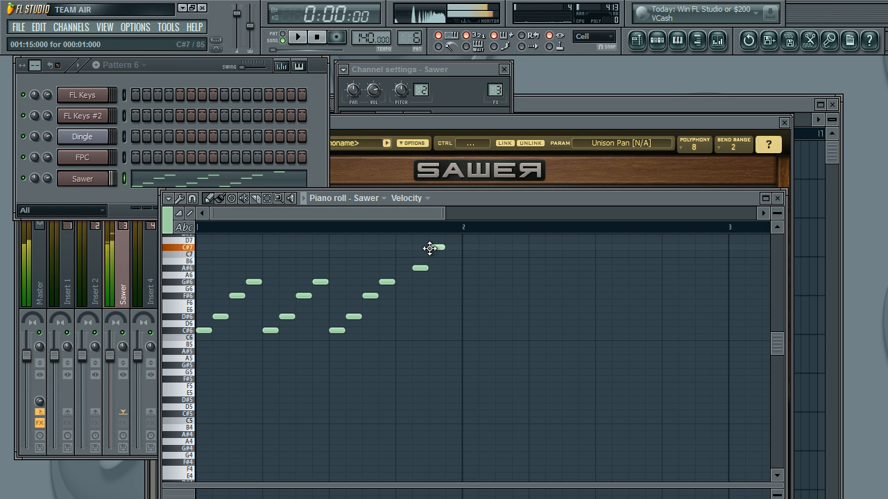
pyautogui.click(451, 337)
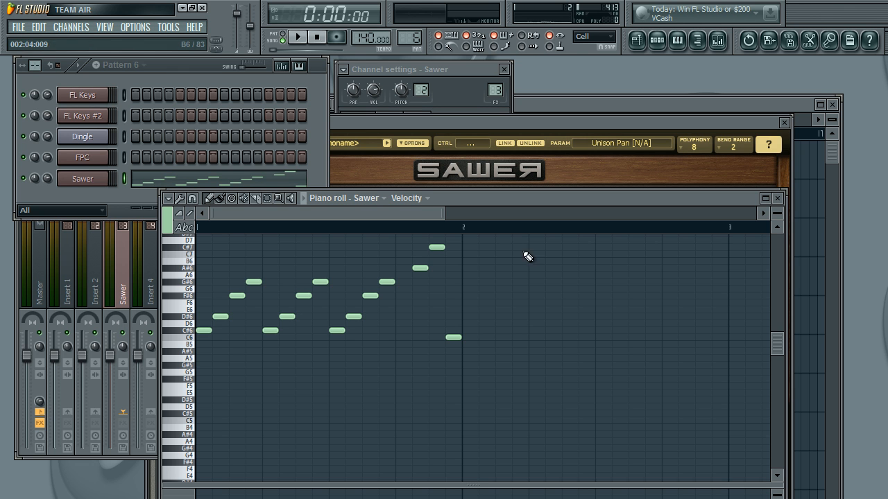
pyautogui.click(297, 36)
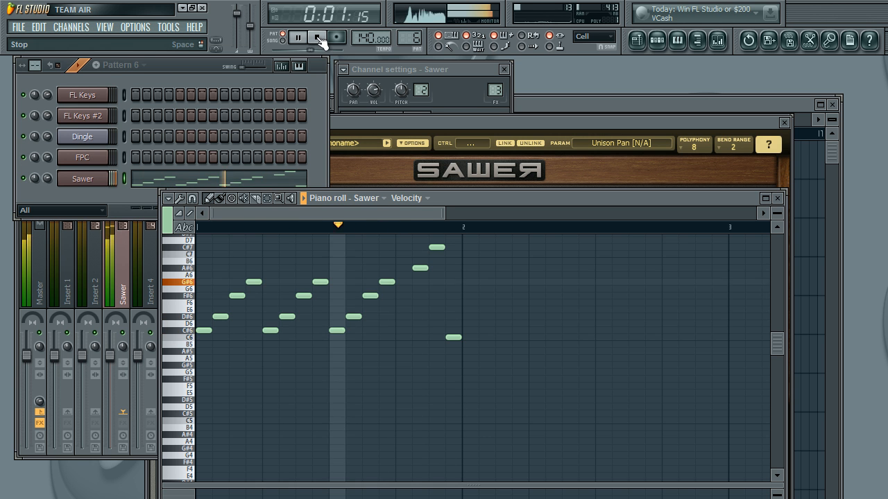
pyautogui.click(319, 39)
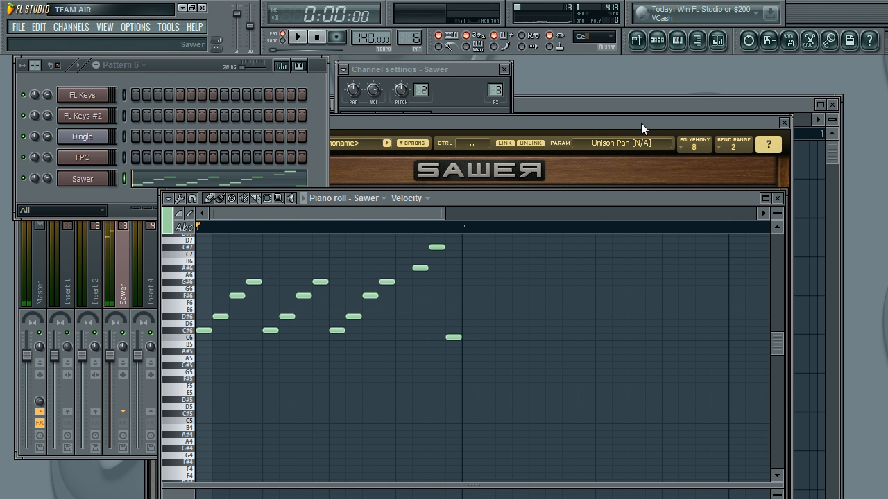
# Step: Set Sawer's noise level to 34% and sub-saw level to 50%, and lower the sub-saw octave
pyautogui.click(646, 129)
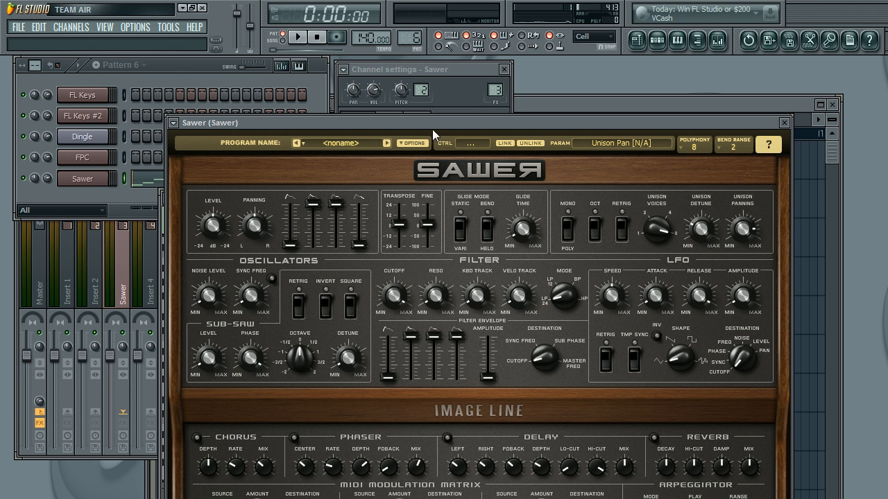
pyautogui.click(210, 299)
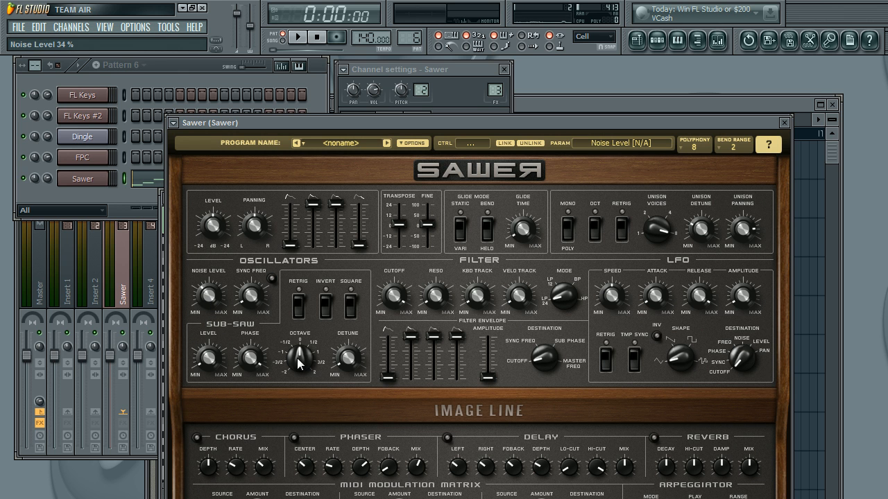
pyautogui.moveTo(299, 358); pyautogui.dragTo(300, 371)
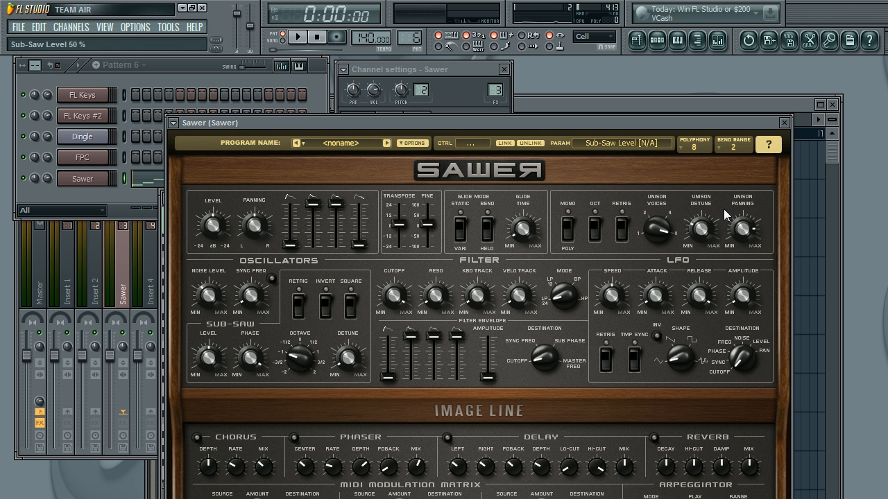
# Step: While the pattern plays, raise Sawer's sub-saw level to 100% and readjust the sub-saw detune and octave
pyautogui.press('space')
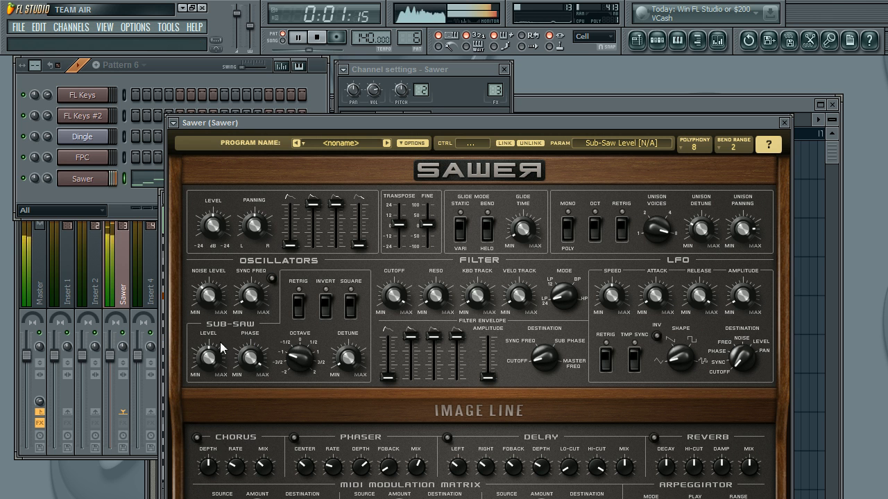
pyautogui.moveTo(209, 359); pyautogui.dragTo(209, 350)
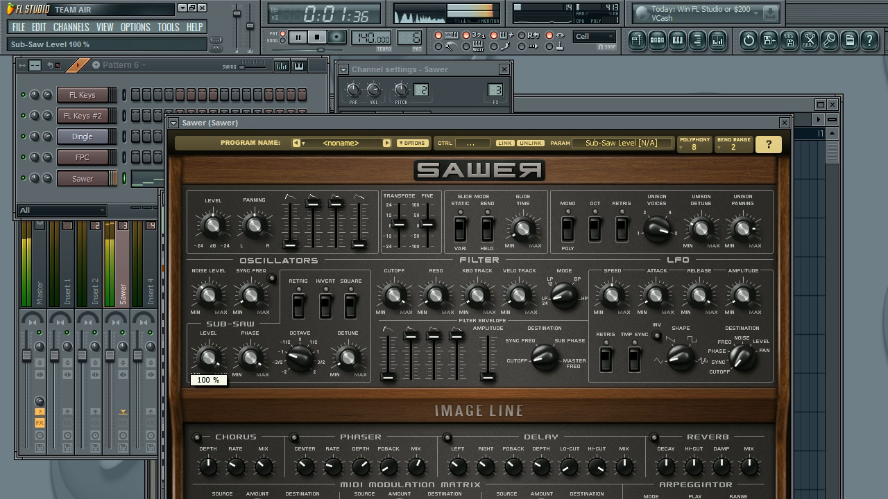
pyautogui.moveTo(349, 357); pyautogui.dragTo(349, 362)
pyautogui.moveTo(298, 337)
pyautogui.mouseDown()
pyautogui.moveTo(303, 360)
pyautogui.moveTo(299, 351)
pyautogui.mouseUp()
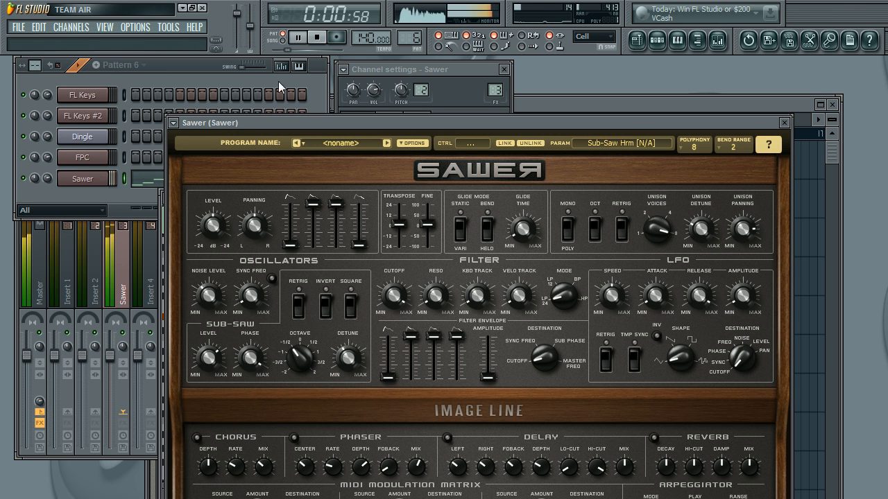
pyautogui.click(318, 40)
# Step: Paint Pattern 6 onto Track 2 of the playlist across bars 13 to 16
pyautogui.click(182, 67)
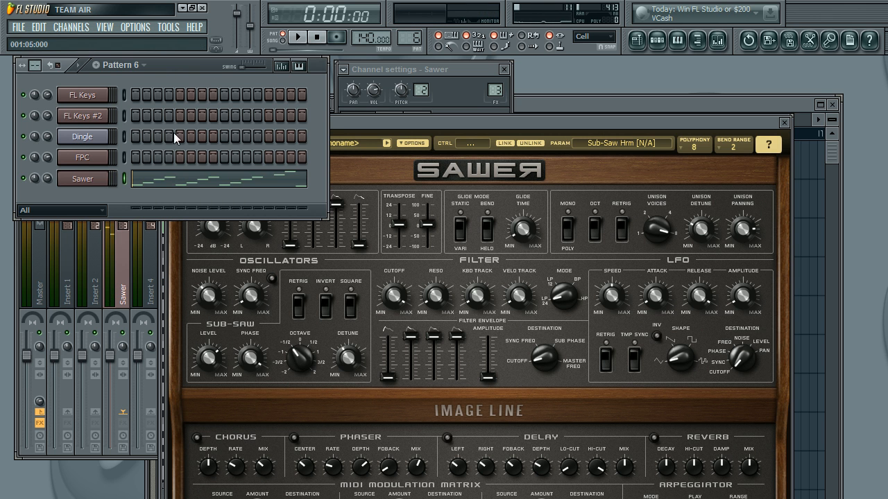
pyautogui.click(627, 104)
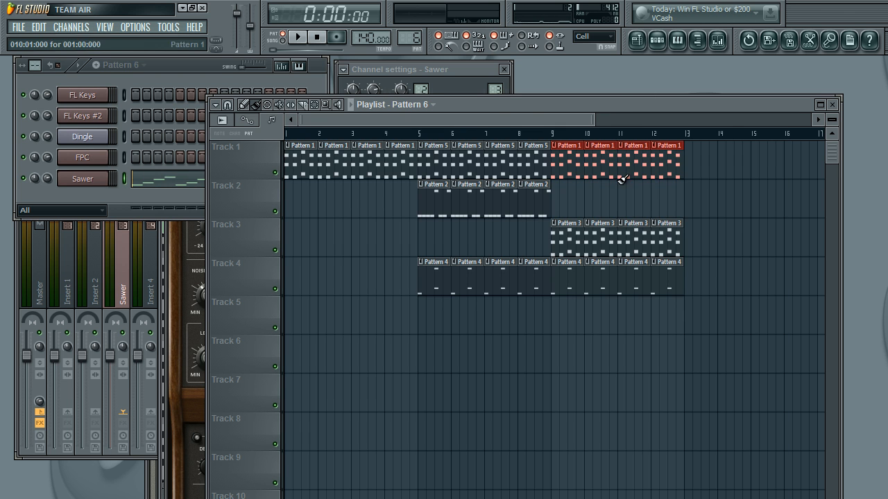
pyautogui.moveTo(490, 119); pyautogui.dragTo(587, 128)
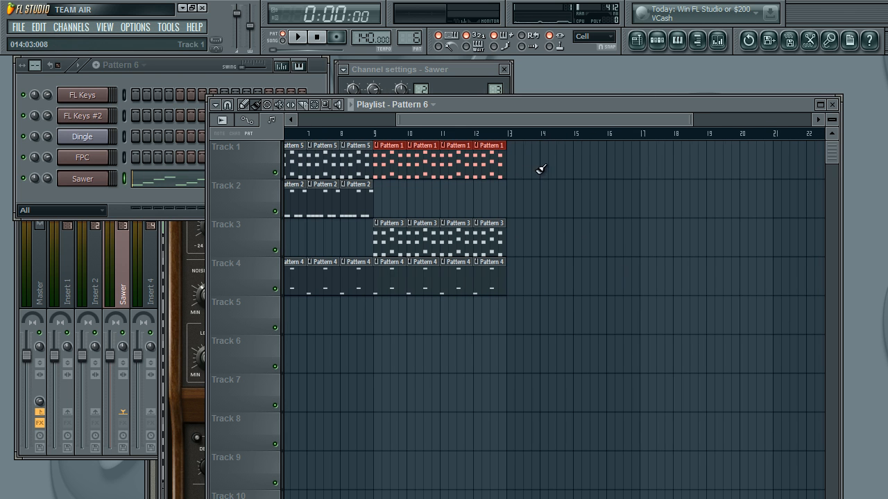
pyautogui.moveTo(511, 200); pyautogui.dragTo(612, 202)
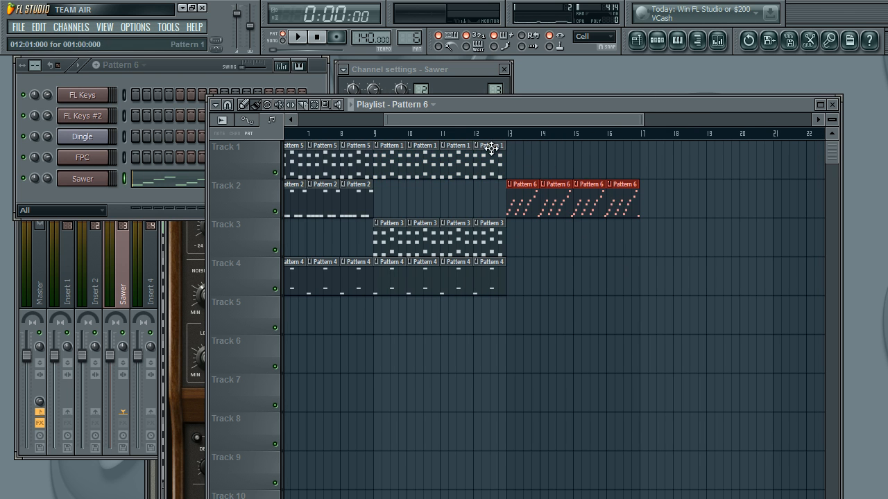
# Step: Paint Pattern 5 on Track 1 and Pattern 4 on Track 4 across bars 13 to 16
pyautogui.click(491, 147)
pyautogui.moveTo(515, 153); pyautogui.dragTo(628, 163)
pyautogui.moveTo(550, 142); pyautogui.dragTo(548, 144)
pyautogui.click(501, 265)
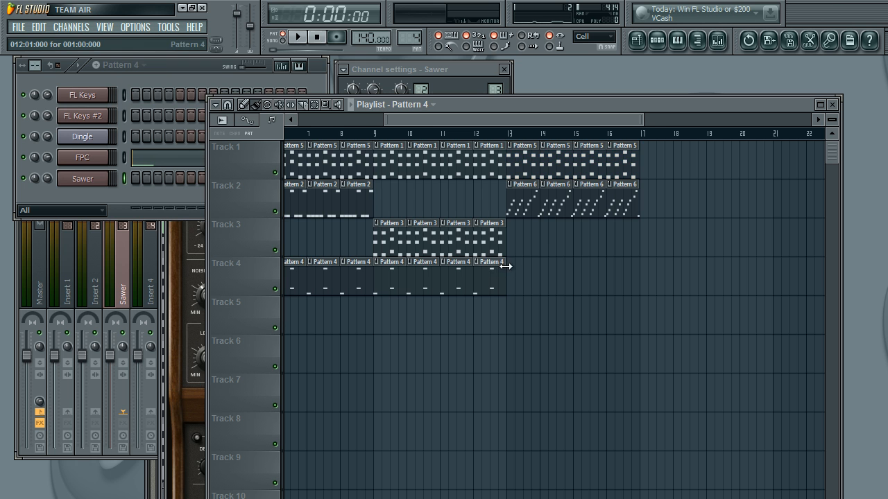
pyautogui.moveTo(516, 271)
pyautogui.mouseDown()
pyautogui.moveTo(621, 274)
pyautogui.moveTo(620, 264)
pyautogui.mouseUp()
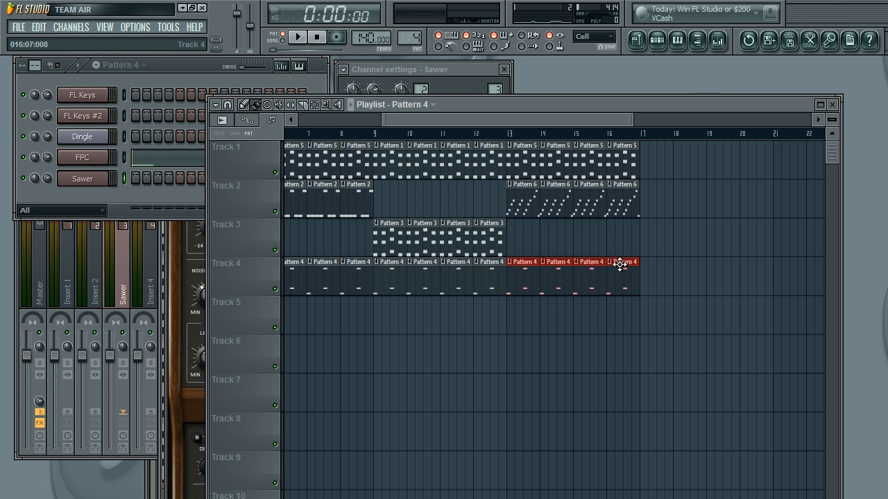
# Step: Play the arrangement from bar 9 to hear the new section in context
pyautogui.click(375, 133)
pyautogui.click(302, 36)
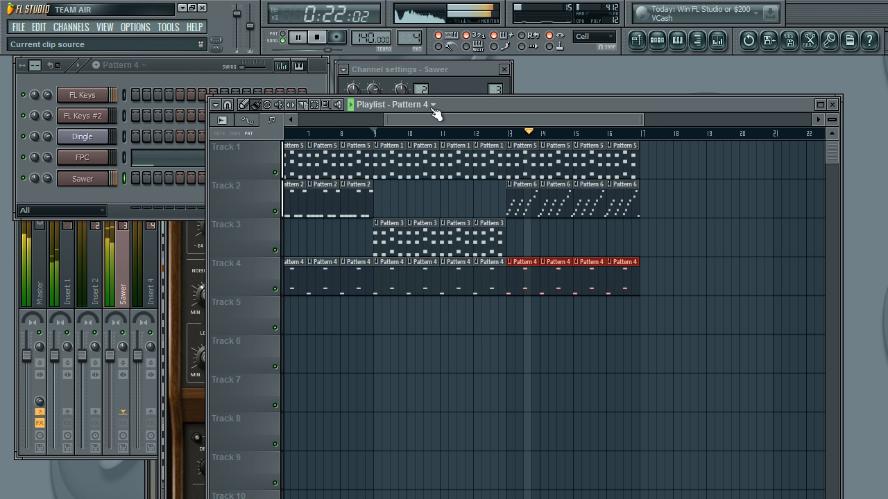
# Step: Lower the Sawer mixer track's volume to 52% and play the arrangement from bar 13 to check the balance
pyautogui.click(129, 265)
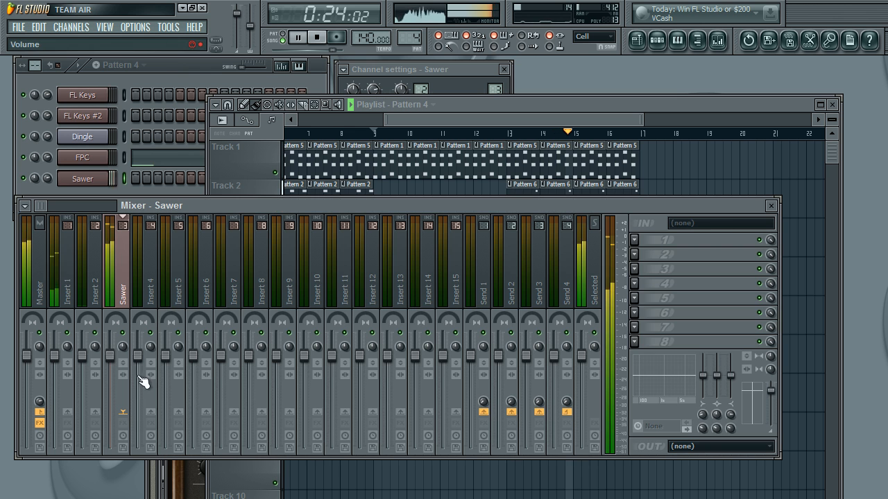
pyautogui.moveTo(110, 355); pyautogui.dragTo(110, 399)
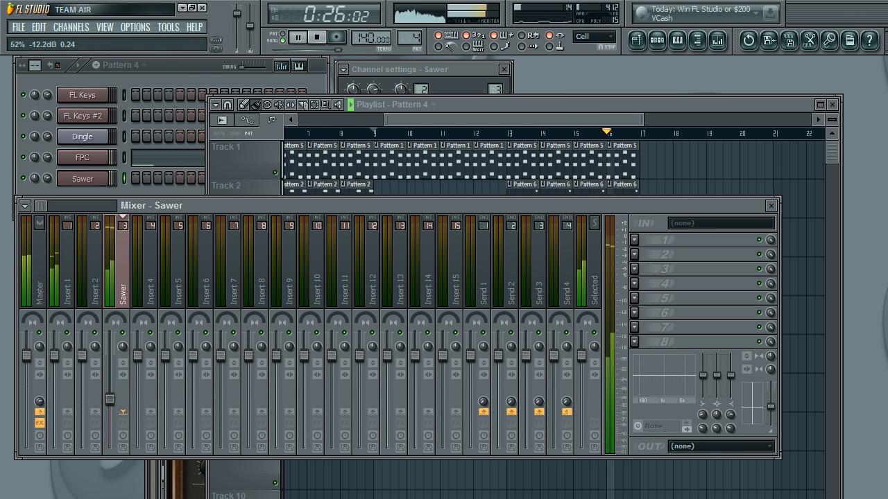
pyautogui.click(321, 37)
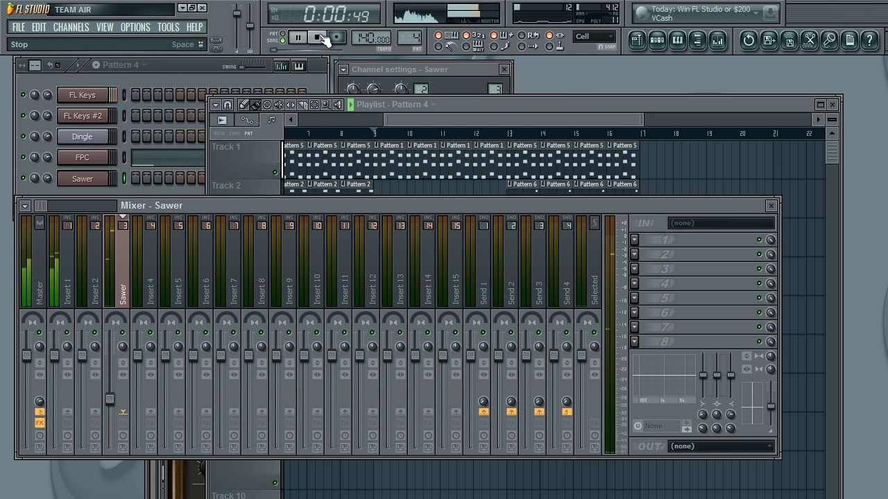
pyautogui.click(508, 134)
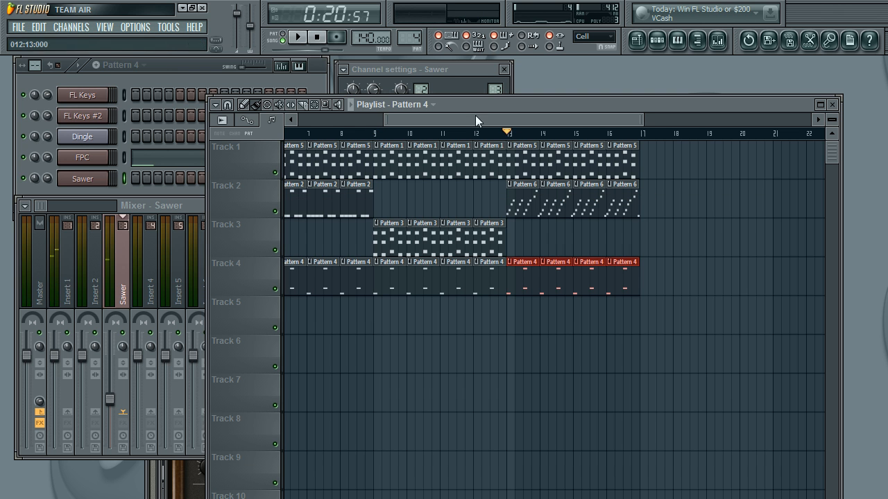
pyautogui.click(303, 39)
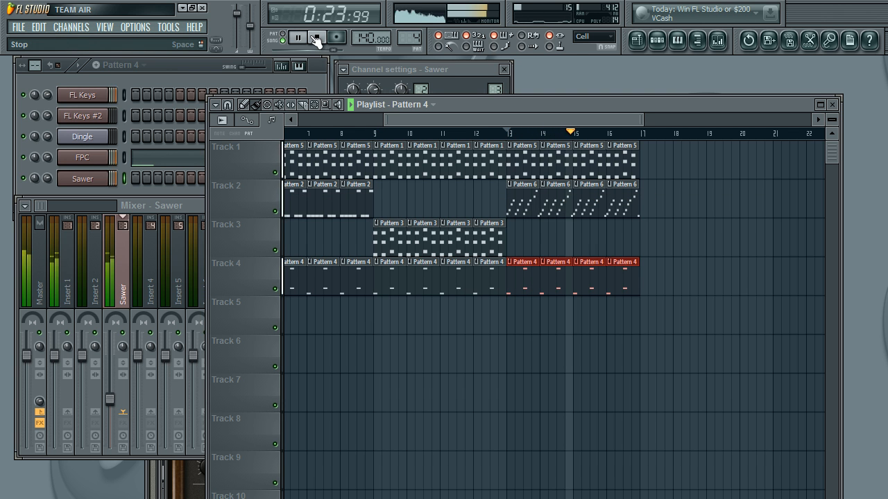
pyautogui.click(319, 40)
# Step: Route the FPC channel to mixer track 5 and select Insert 5 in the mixer
pyautogui.click(173, 73)
pyautogui.click(86, 158)
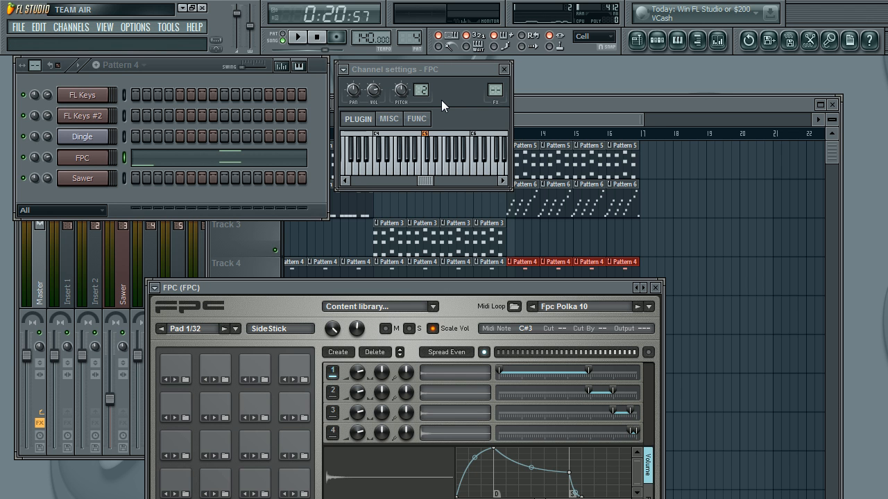
pyautogui.click(465, 85)
pyautogui.scroll(5, 493, 82)
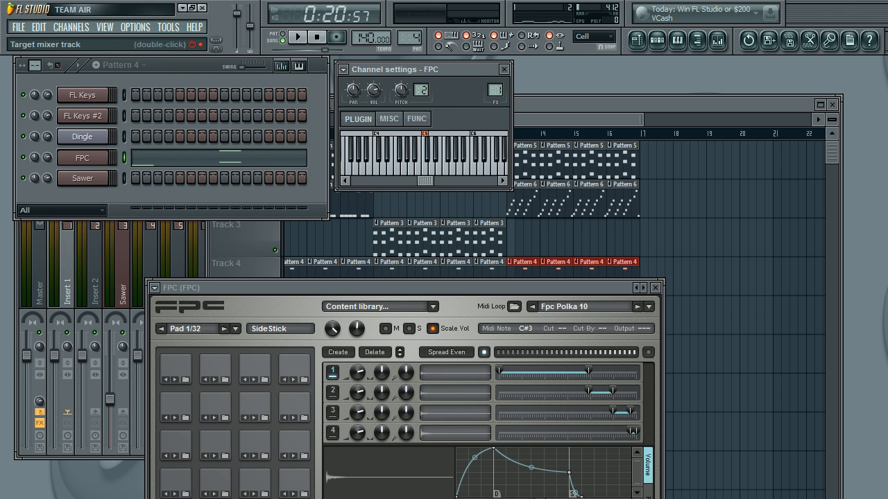
pyautogui.click(130, 260)
pyautogui.click(178, 260)
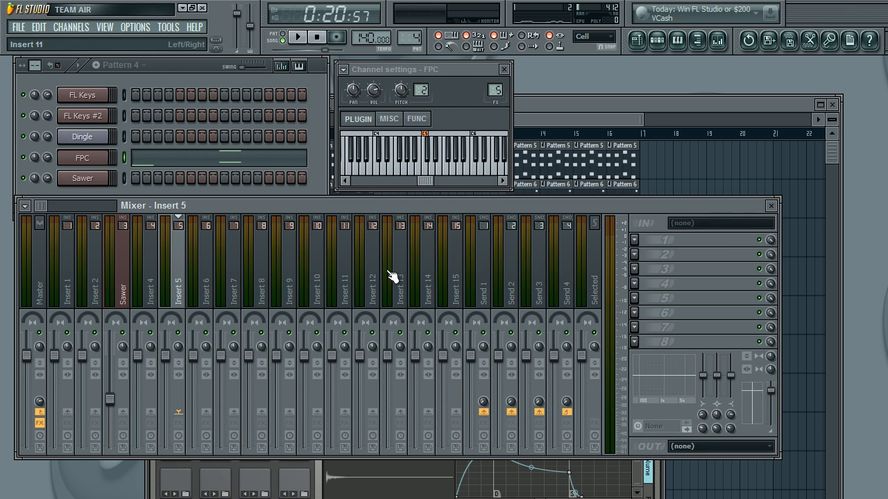
pyautogui.click(634, 255)
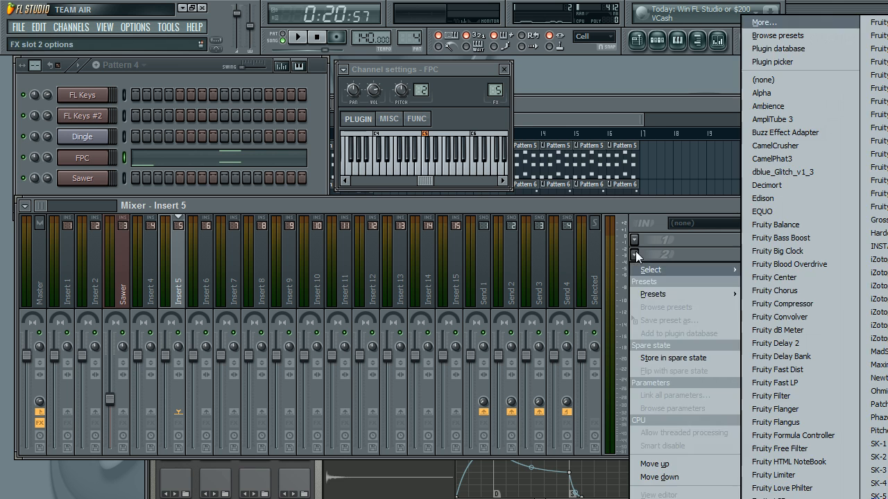
pyautogui.click(810, 255)
pyautogui.click(159, 188)
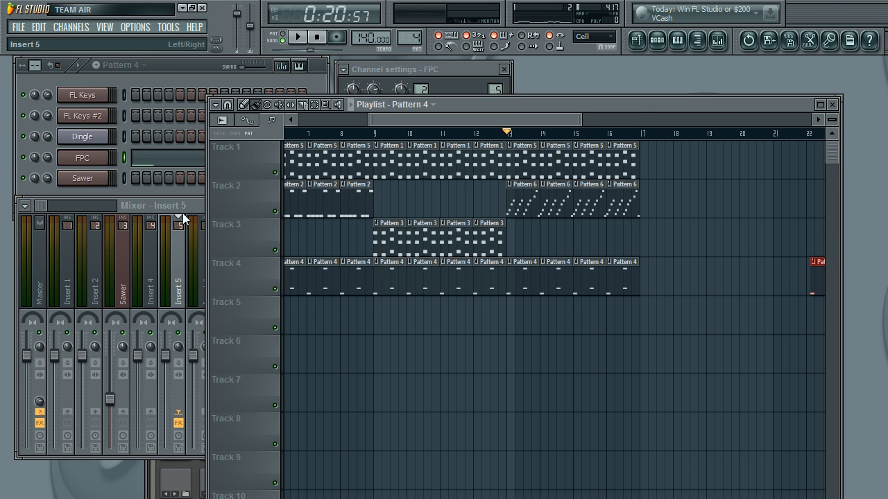
pyautogui.rightClick(813, 267)
pyautogui.click(169, 269)
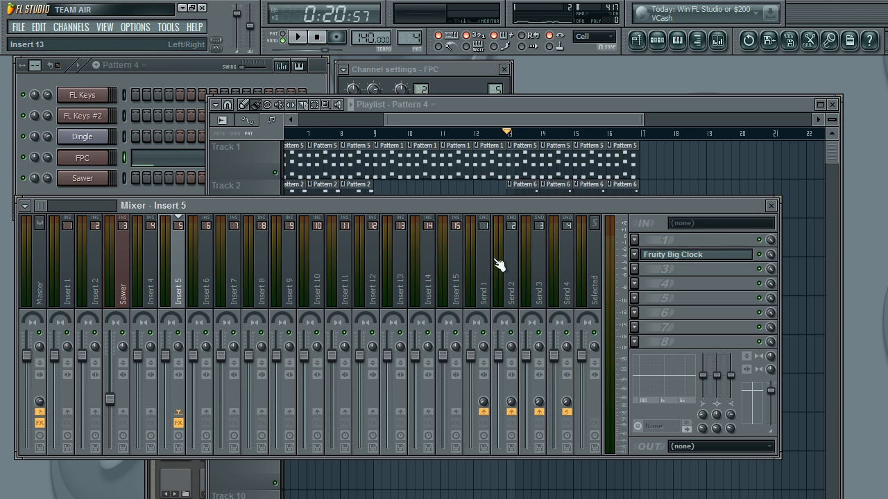
# Step: Replace the effect in slot 2 of Insert 5 with Fruity Blood Overdrive and raise its PreAmp to 1.0
pyautogui.click(639, 258)
pyautogui.moveTo(694, 269)
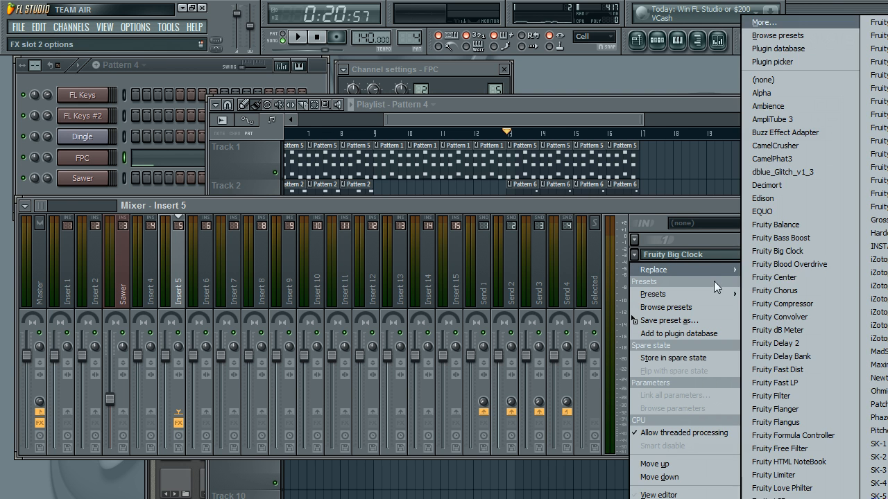
pyautogui.click(814, 264)
pyautogui.moveTo(290, 211); pyautogui.dragTo(290, 180)
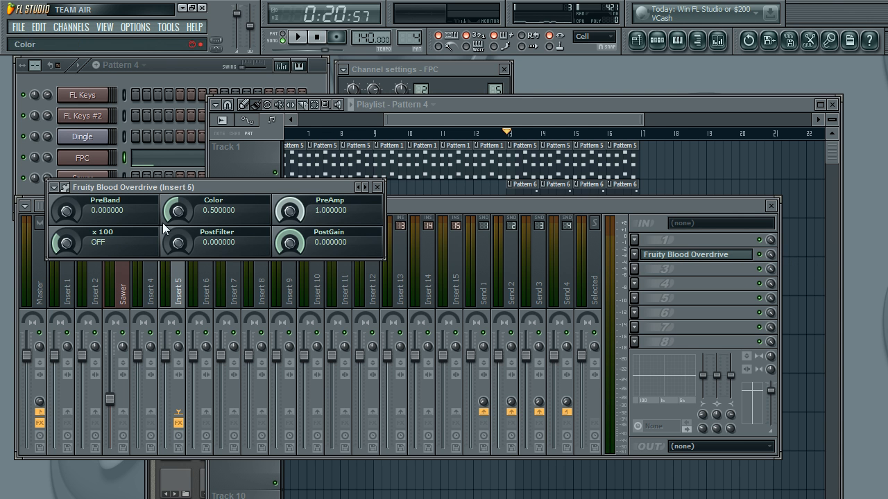
# Step: Pull Insert 5's volume fader down near its minimum, then rebalance the drum level by ear during playback
pyautogui.click(169, 271)
pyautogui.moveTo(166, 356); pyautogui.dragTo(167, 438)
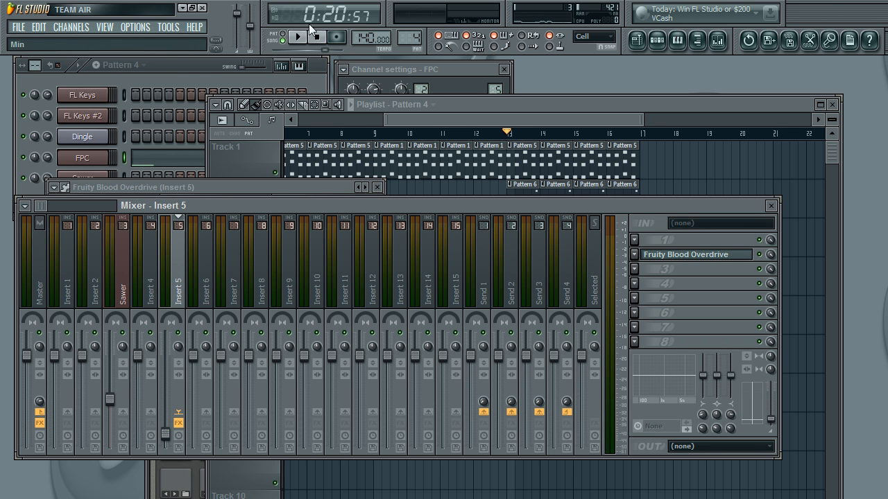
pyautogui.click(297, 37)
pyautogui.moveTo(165, 434); pyautogui.dragTo(166, 400)
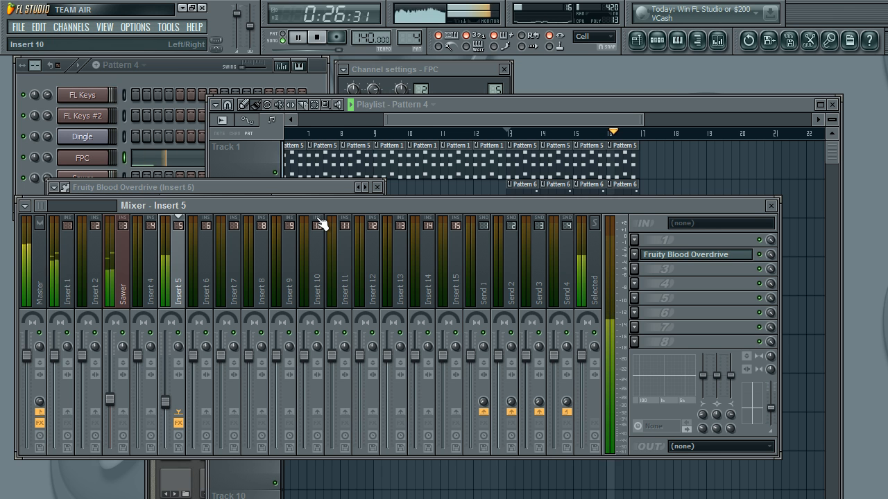
pyautogui.moveTo(165, 400); pyautogui.dragTo(165, 414)
pyautogui.click(314, 42)
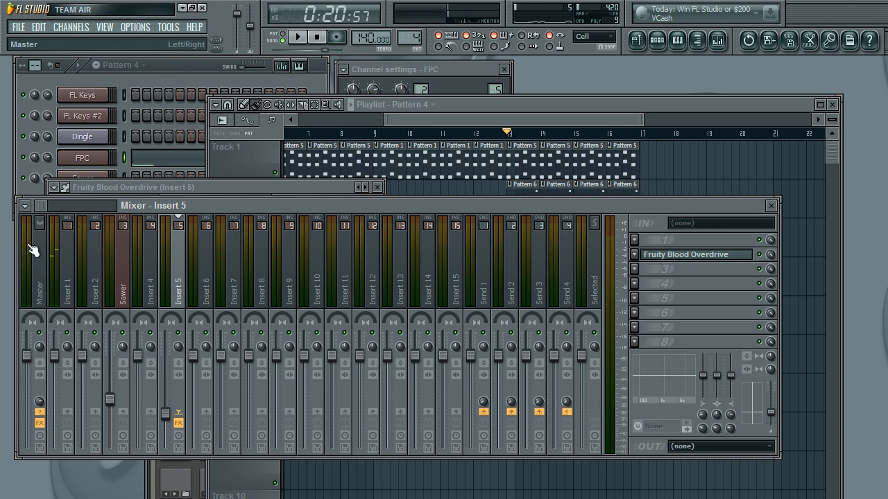
# Step: Play the arrangement from bar 13 to hear the overdriven drums in context, and stop it
pyautogui.click(437, 121)
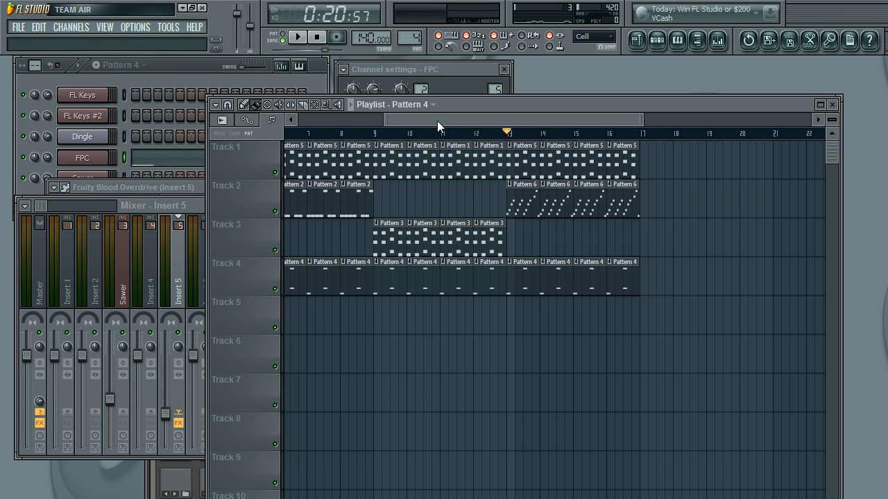
pyautogui.click(296, 36)
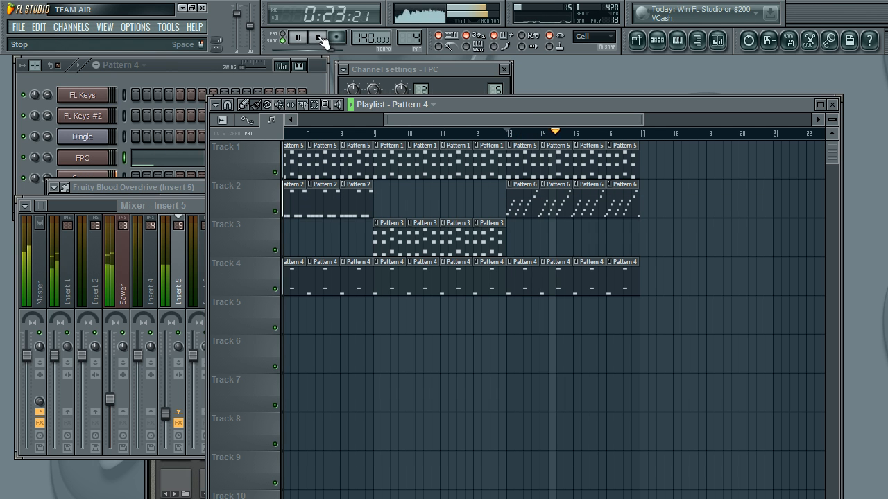
pyautogui.click(319, 38)
pyautogui.click(195, 66)
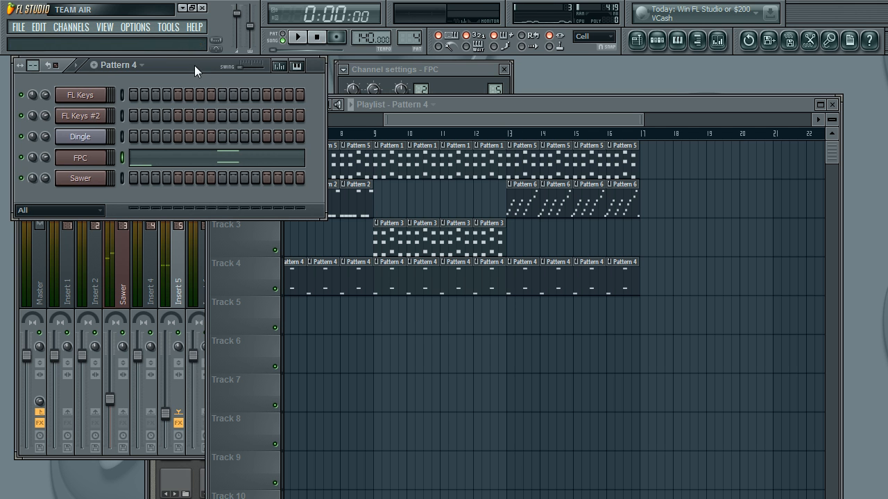
pyautogui.click(69, 27)
pyautogui.moveTo(83, 41)
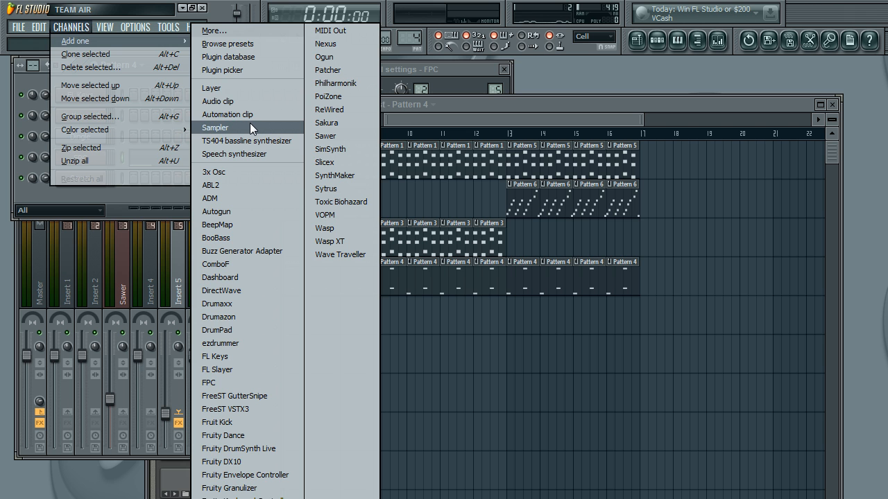
pyautogui.click(142, 196)
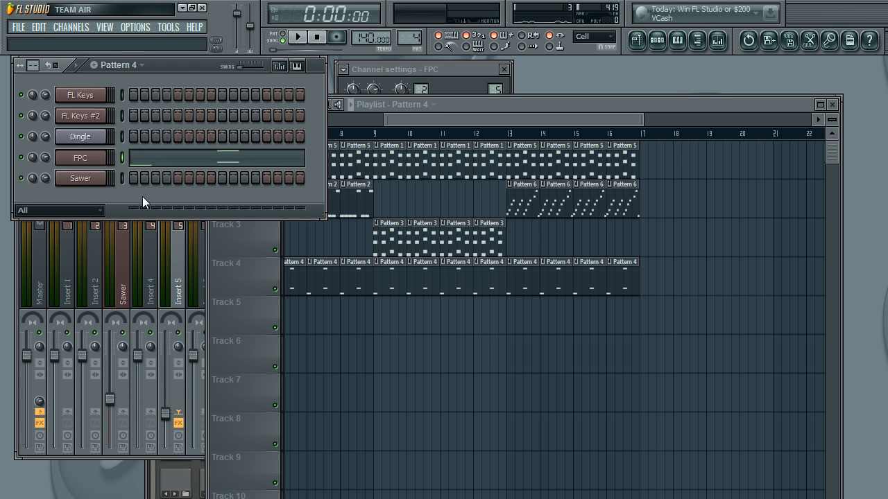
# Step: Switch to the empty Pattern 8 and open the piano roll of the FL Keys channel
pyautogui.scroll(1, 412, 27)
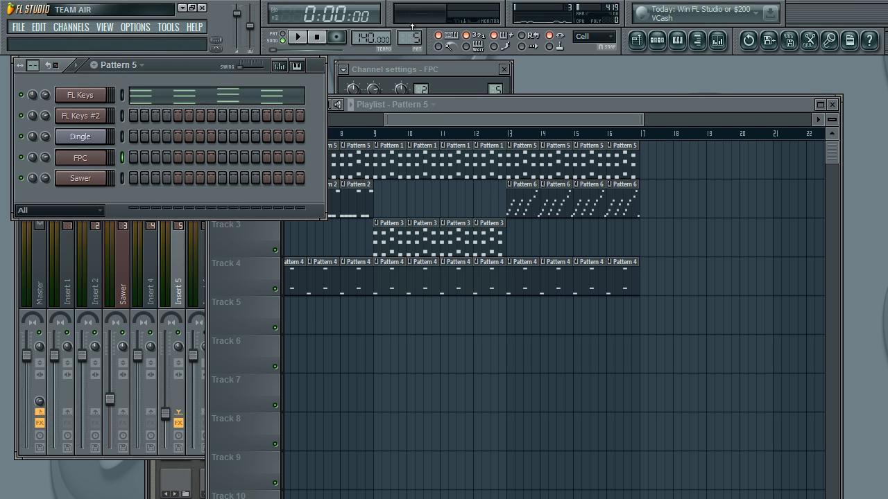
pyautogui.scroll(2, 412, 27)
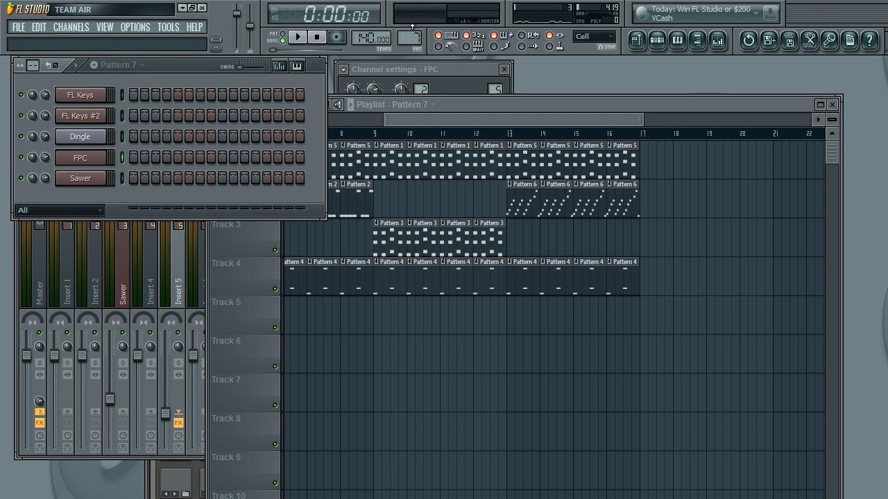
pyautogui.moveTo(412, 38); pyautogui.dragTo(412, 32)
pyautogui.rightClick(113, 90)
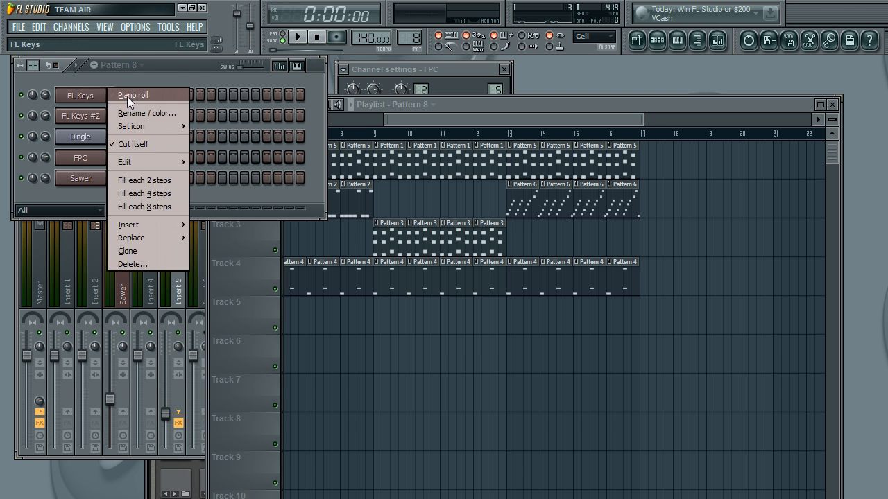
pyautogui.click(128, 100)
# Step: Stack short FL Keys notes at the start of Pattern 8 on C5, F#5, D6, D4, C#3 and C1
pyautogui.click(201, 357)
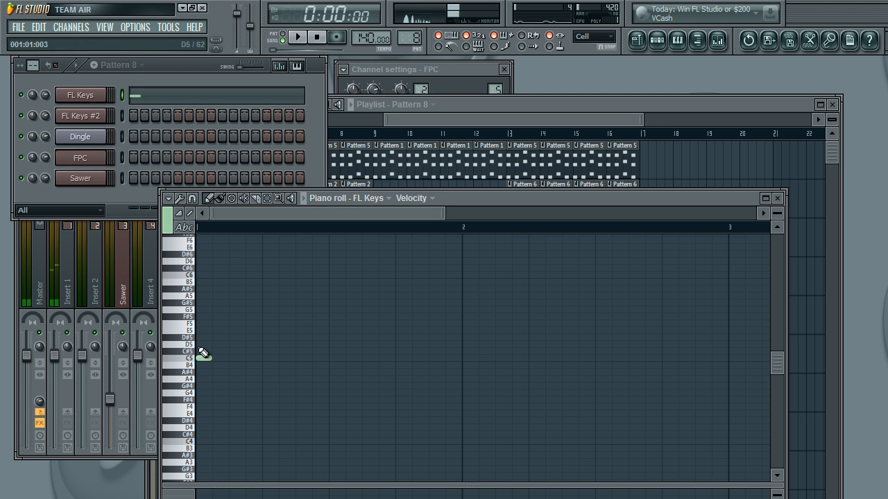
pyautogui.click(204, 317)
pyautogui.click(207, 261)
pyautogui.scroll(-3, 203, 287)
pyautogui.moveTo(215, 343); pyautogui.dragTo(188, 428)
pyautogui.scroll(-3, 205, 354)
pyautogui.click(206, 353)
pyautogui.scroll(-3, 203, 353)
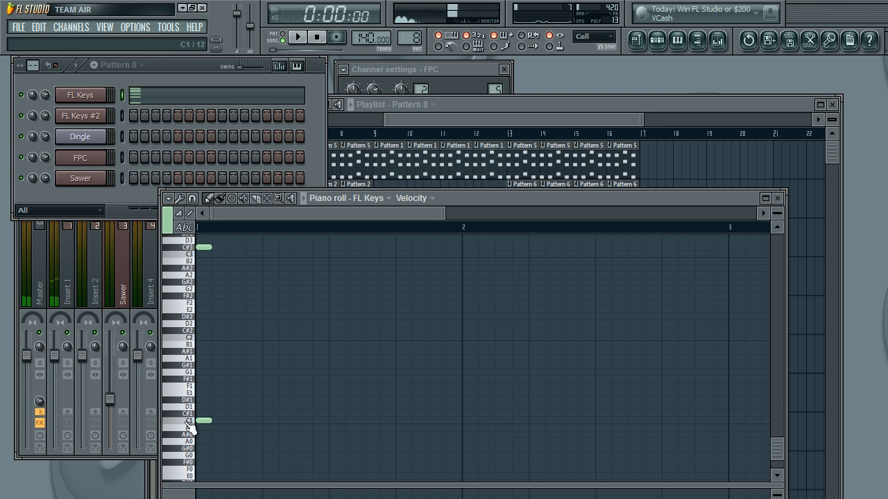
# Step: In the FL Keys #2 piano roll, stack short notes at the pattern start on C6, E5, G#4, F3, F2 and C#2
pyautogui.click(88, 119)
pyautogui.rightClick(92, 118)
pyautogui.click(125, 118)
pyautogui.click(186, 278)
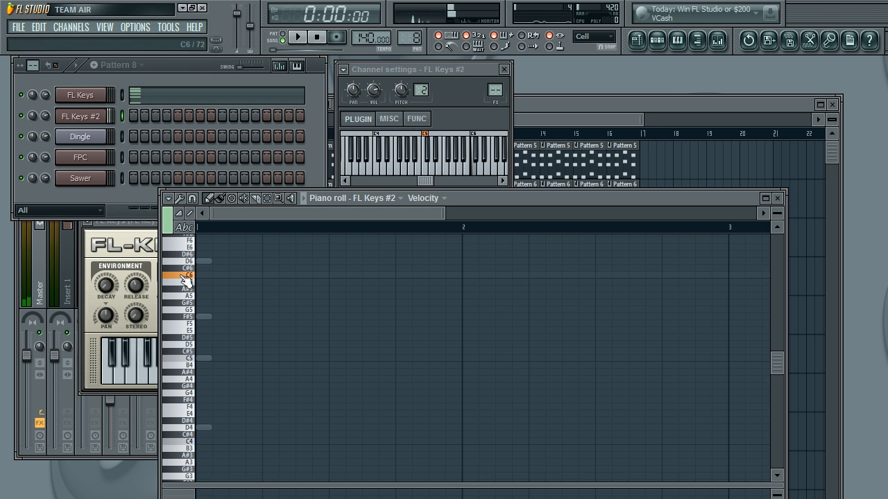
pyautogui.click(206, 275)
pyautogui.click(205, 331)
pyautogui.scroll(-1, 208, 362)
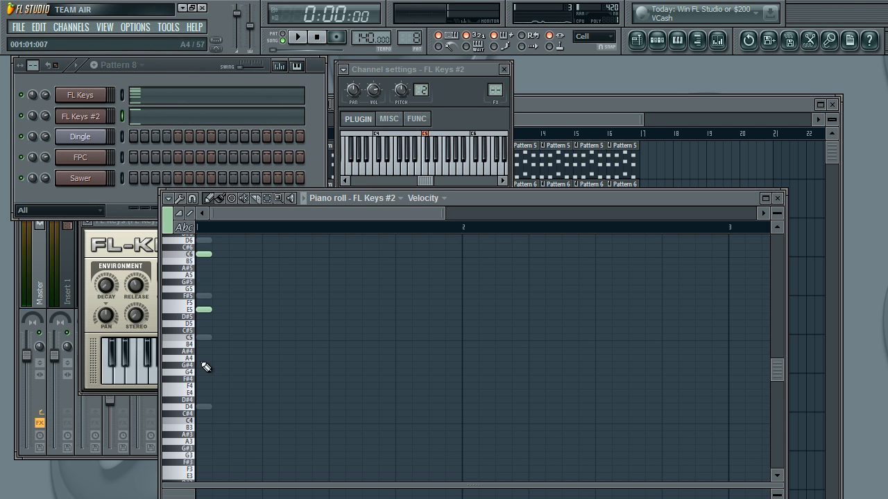
pyautogui.scroll(-5, 208, 362)
pyautogui.click(205, 366)
pyautogui.scroll(-4, 205, 366)
pyautogui.click(204, 365)
pyautogui.click(203, 392)
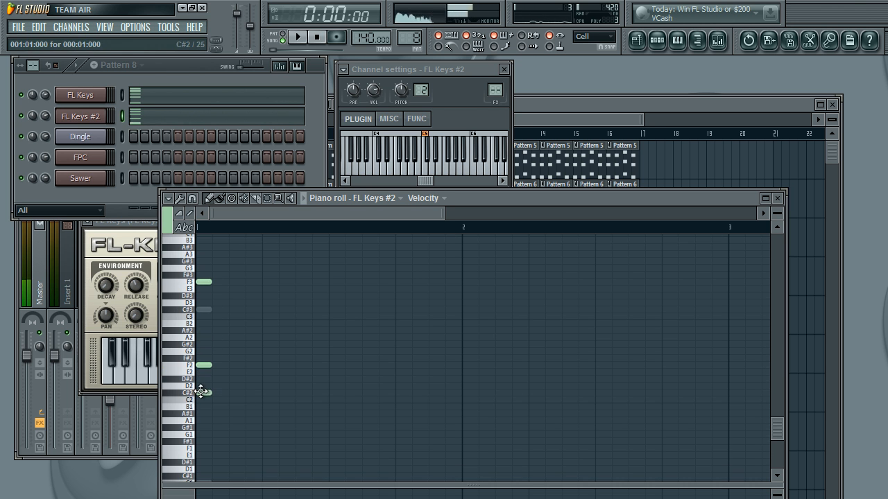
# Step: In the Dingle channel's piano roll, place short notes at the pattern start on G#10, G#9 and A8
pyautogui.click(102, 137)
pyautogui.rightClick(109, 132)
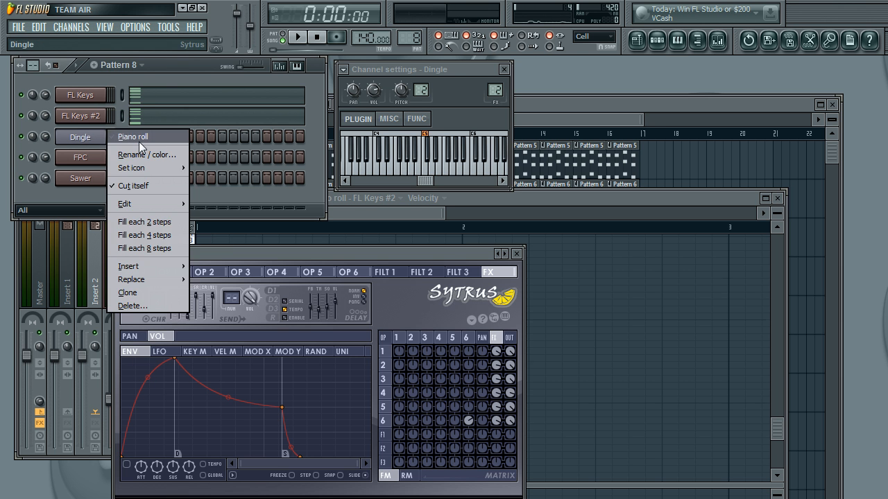
pyautogui.click(138, 139)
pyautogui.scroll(5, 184, 290)
pyautogui.click(203, 258)
pyautogui.click(203, 341)
pyautogui.click(203, 418)
# Step: Complete the Dingle stack at the pattern start with short notes on C#8, F7 and A6
pyautogui.scroll(-3, 231, 408)
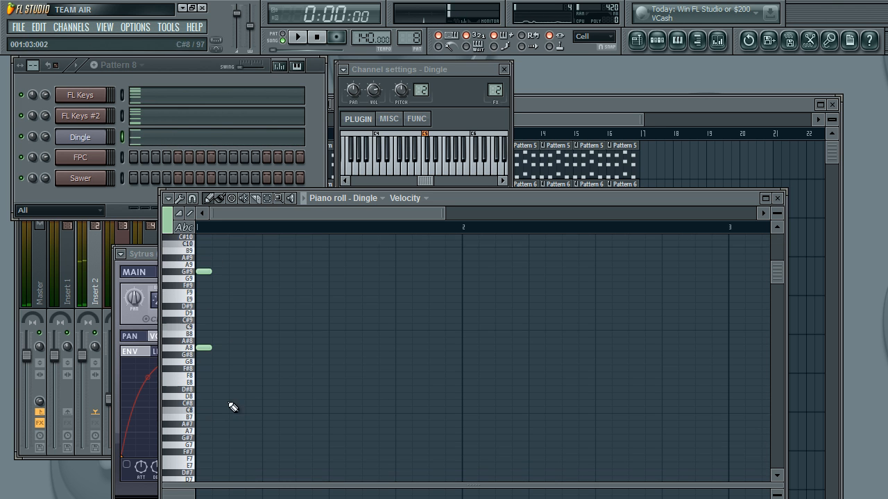
pyautogui.scroll(-2, 230, 406)
pyautogui.click(203, 390)
pyautogui.scroll(-3, 204, 409)
pyautogui.moveTo(201, 411); pyautogui.dragTo(200, 404)
pyautogui.scroll(-5, 214, 428)
pyautogui.click(200, 383)
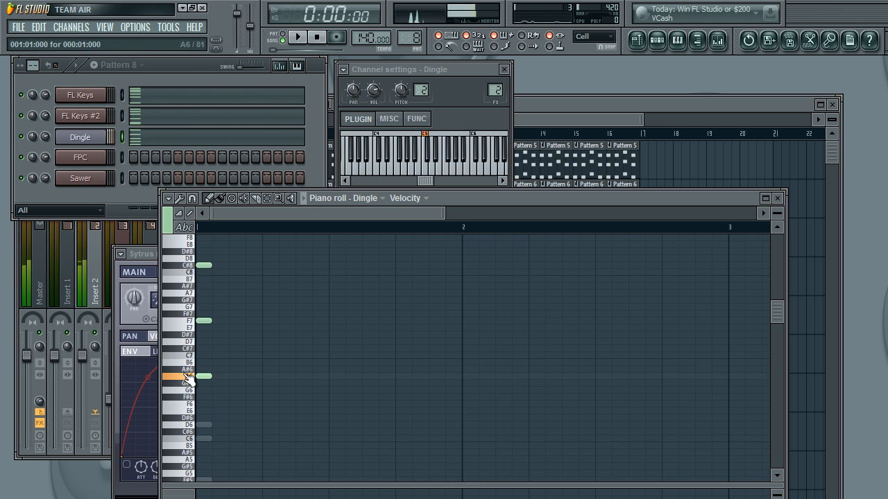
# Step: In the Sawer piano roll, draw a B10 note at the pattern start and stretch it to one full bar
pyautogui.click(81, 159)
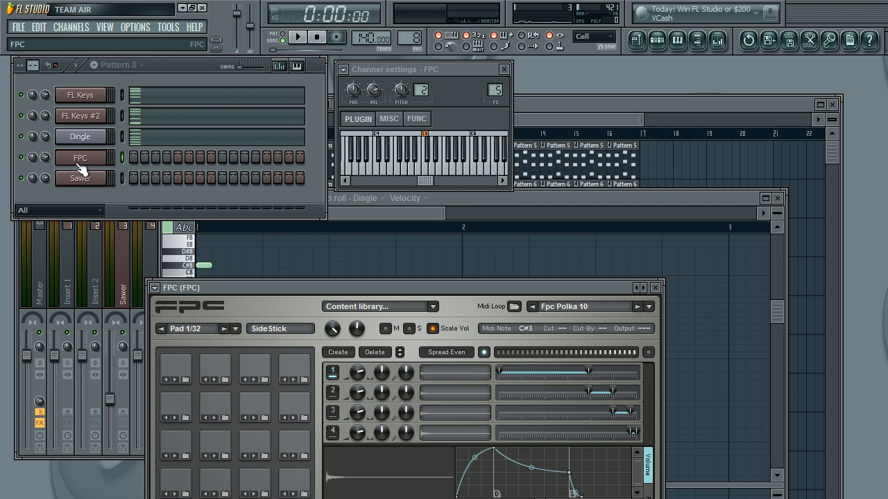
pyautogui.click(101, 178)
pyautogui.rightClick(101, 179)
pyautogui.click(133, 178)
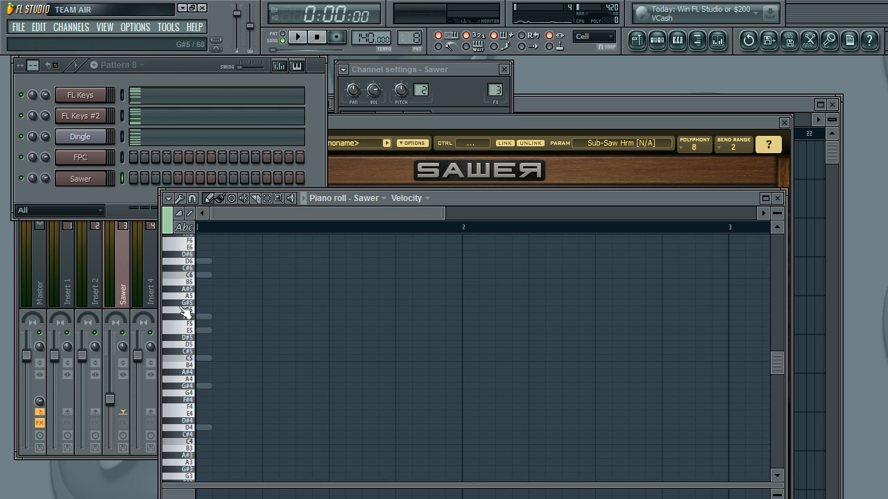
pyautogui.scroll(15, 186, 312)
pyautogui.scroll(1, 193, 276)
pyautogui.click(224, 240)
pyautogui.moveTo(212, 238); pyautogui.dragTo(459, 251)
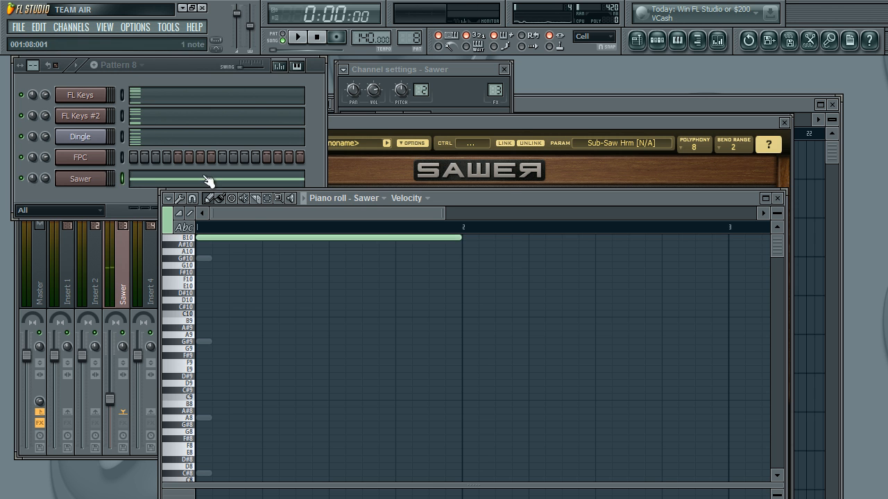
# Step: In Pattern 8's FPC piano roll, place Hi Tom, Mid Tom and Lo Tom notes on the first three steps
pyautogui.click(97, 165)
pyautogui.rightClick(111, 161)
pyautogui.click(170, 155)
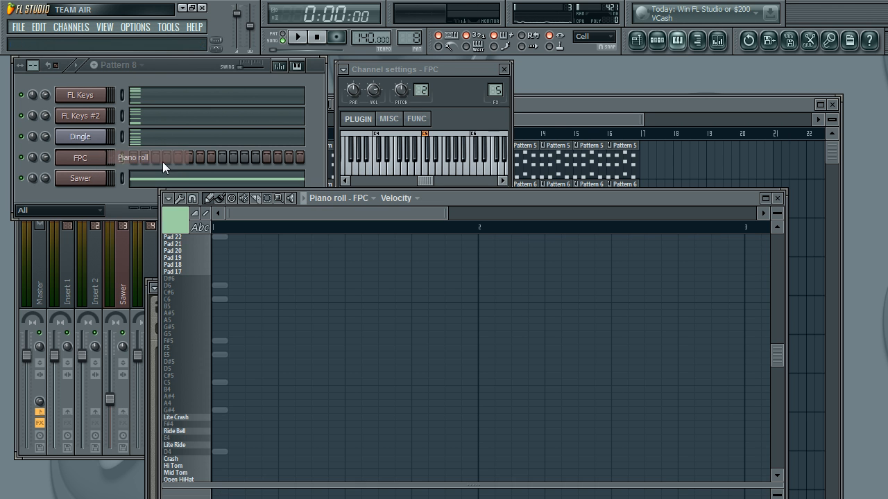
pyautogui.scroll(-5, 213, 415)
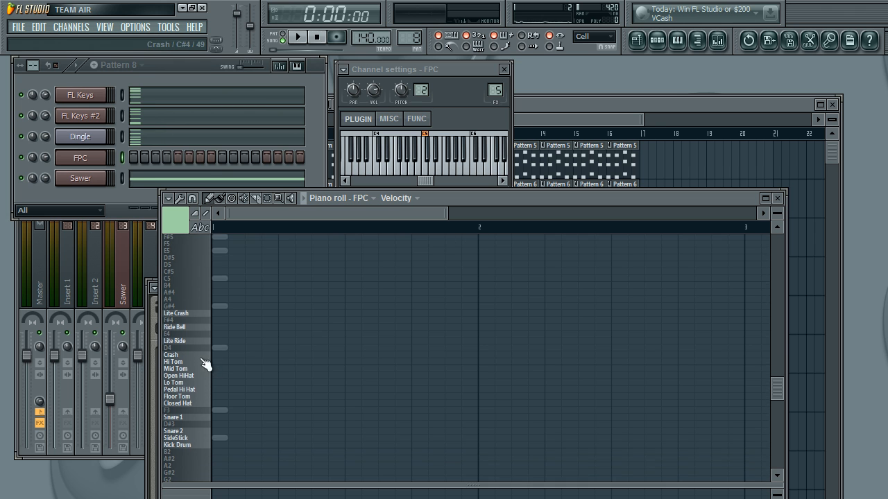
pyautogui.click(216, 363)
pyautogui.moveTo(483, 361); pyautogui.dragTo(227, 374)
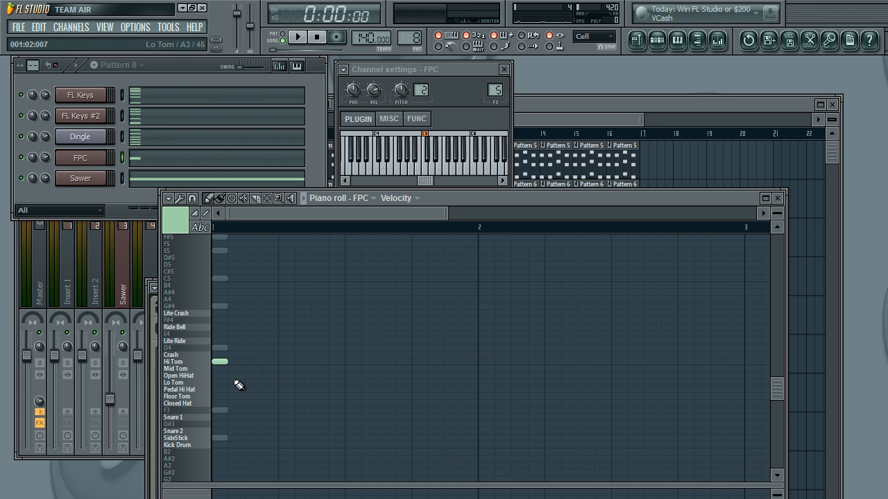
pyautogui.click(236, 369)
pyautogui.click(253, 390)
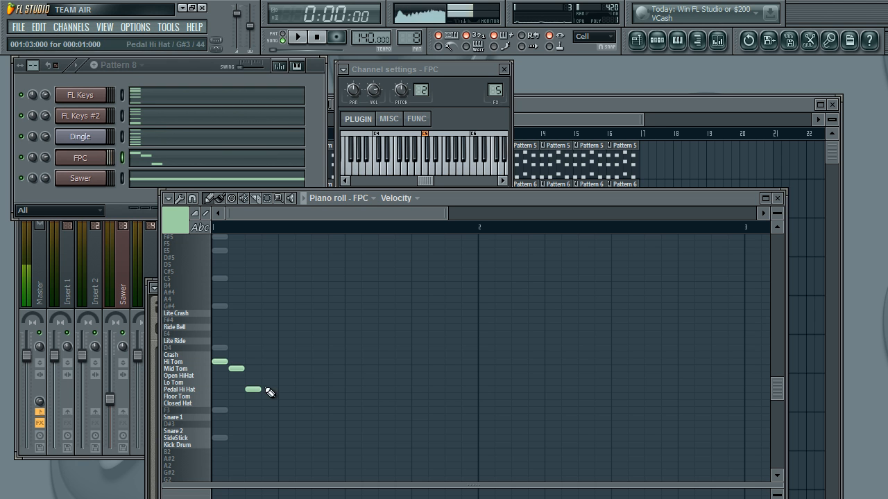
pyautogui.moveTo(254, 389); pyautogui.dragTo(254, 382)
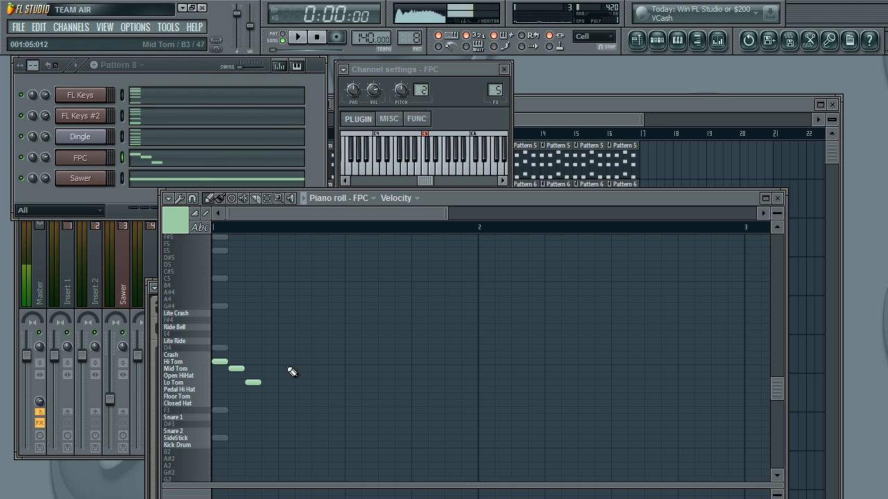
# Step: Repeat the three-tom run from step 5, add Hi Tom hits on steps 9, 11 and 13, and place Lo Tom on step 15
pyautogui.click(299, 369)
pyautogui.click(317, 382)
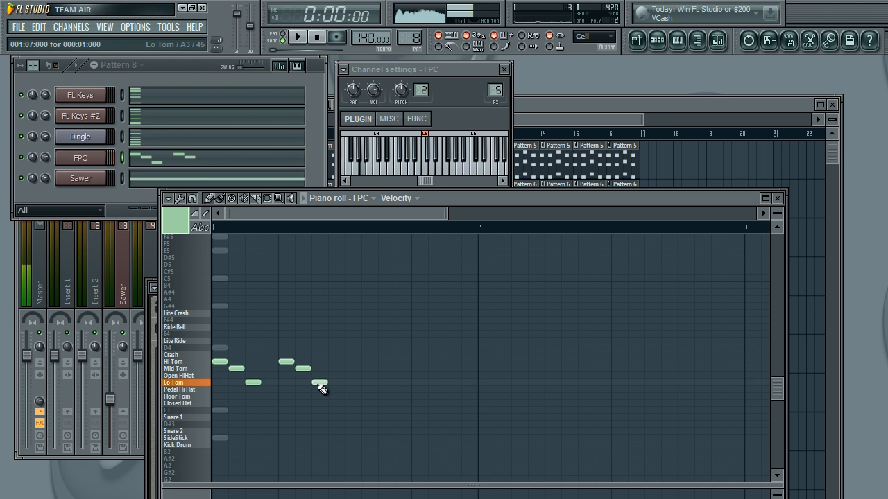
pyautogui.click(349, 362)
pyautogui.click(382, 362)
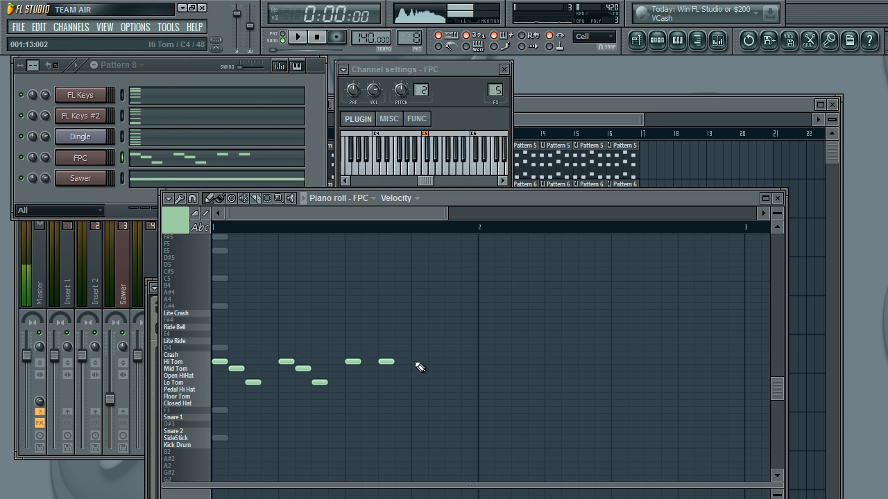
pyautogui.moveTo(446, 362); pyautogui.dragTo(446, 384)
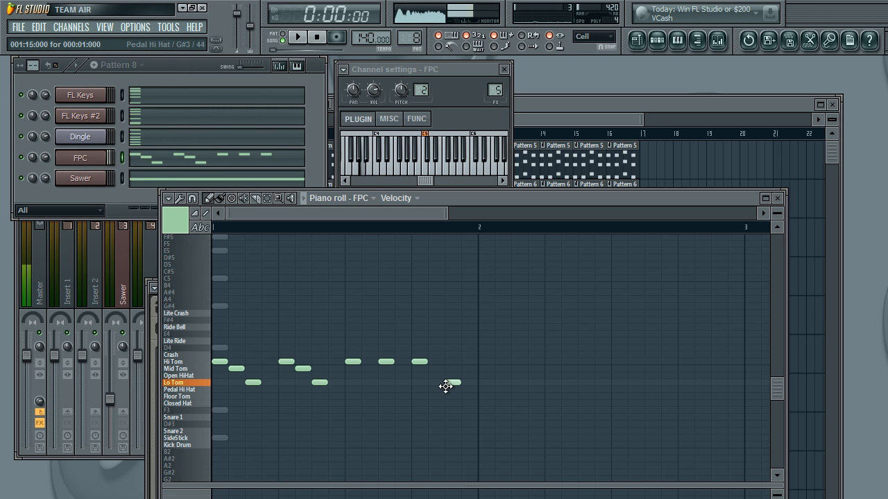
# Step: Add Closed Hat notes on all four beats of the FPC bar
pyautogui.click(221, 403)
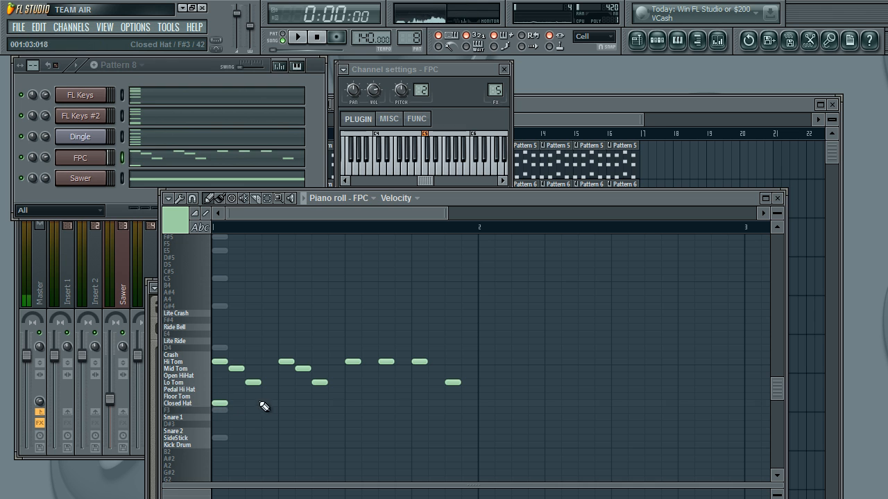
pyautogui.click(282, 403)
pyautogui.click(349, 404)
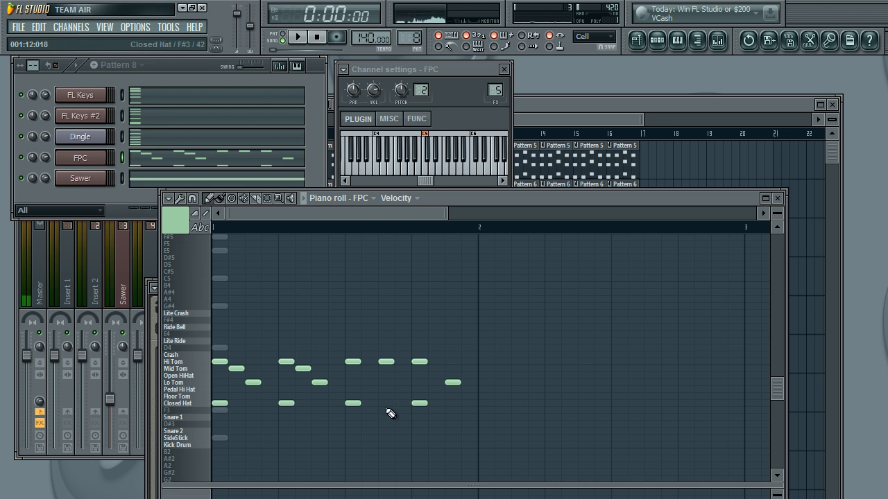
# Step: Fill the whole bar with consecutive one-step notes on the Snare 1 and Kick Drum rows
pyautogui.click(223, 419)
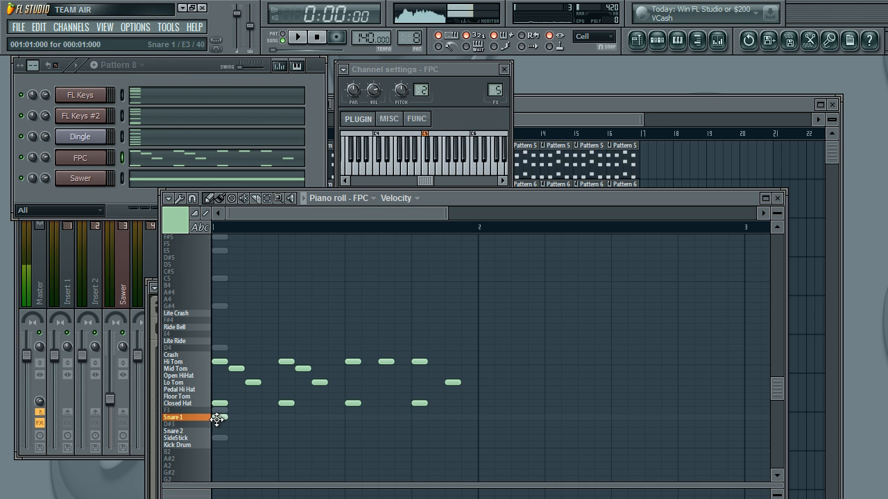
pyautogui.click(221, 199)
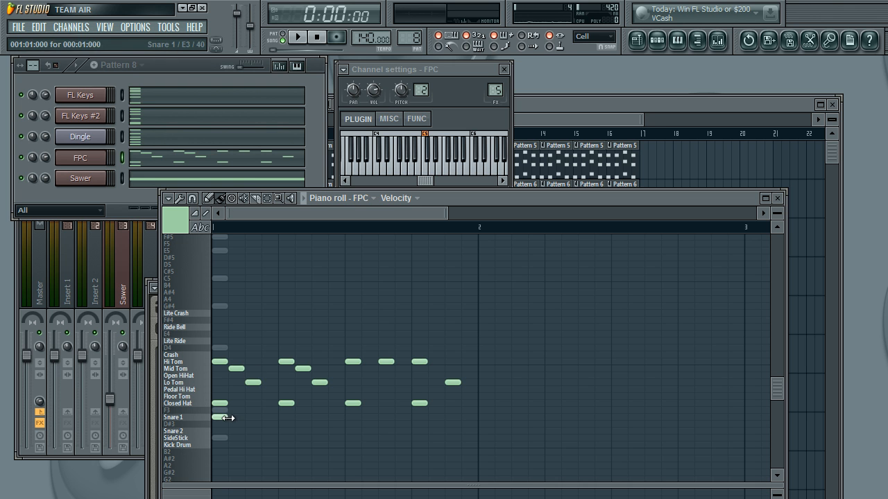
pyautogui.moveTo(237, 417); pyautogui.dragTo(390, 419)
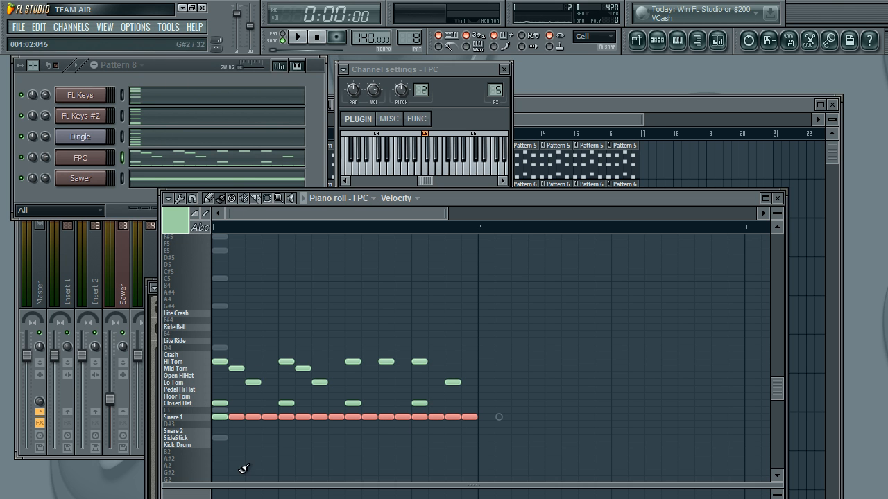
pyautogui.moveTo(220, 445); pyautogui.dragTo(352, 444)
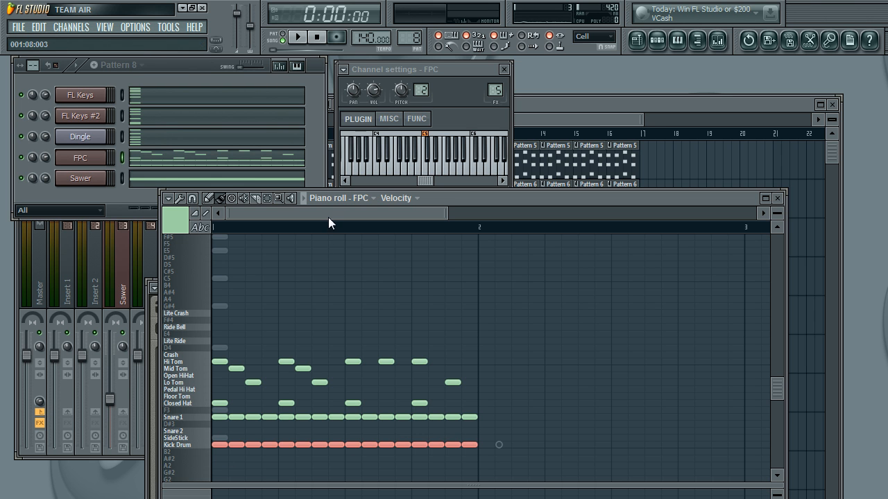
# Step: Place a Pattern 8 clip on Track 1 of the playlist at bar 17 and play the song from the start
pyautogui.click(643, 136)
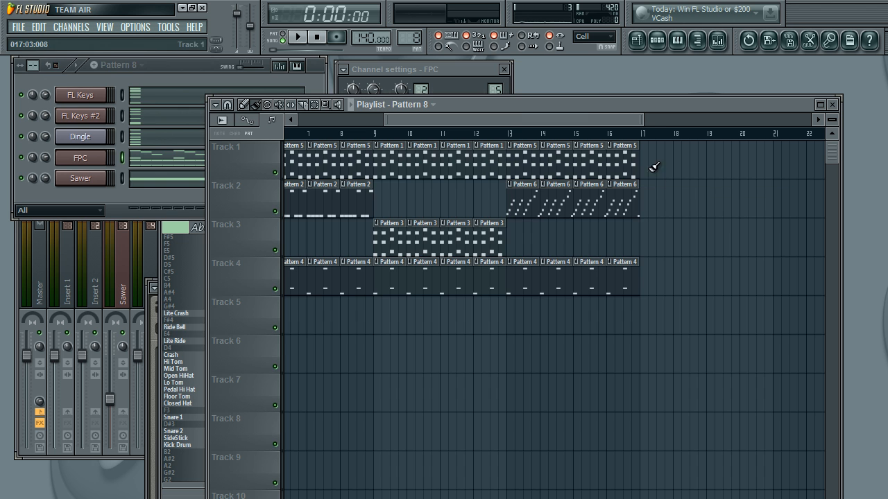
pyautogui.click(656, 157)
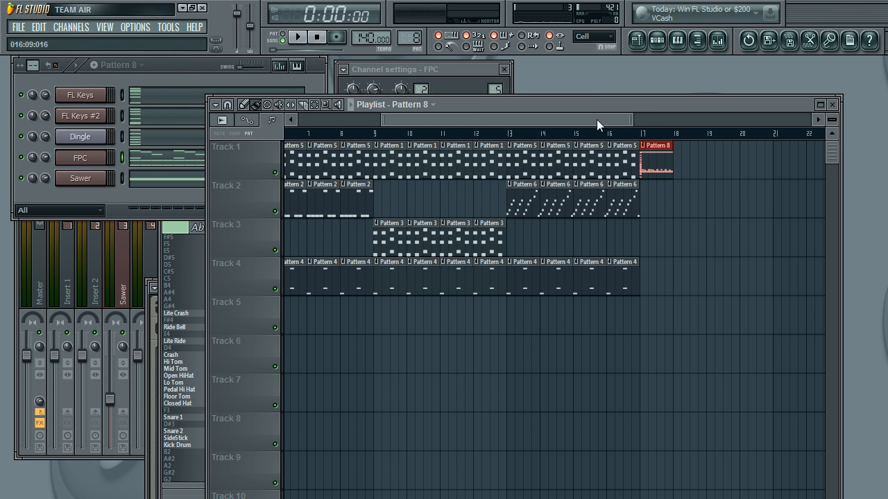
pyautogui.moveTo(575, 116); pyautogui.dragTo(155, 115)
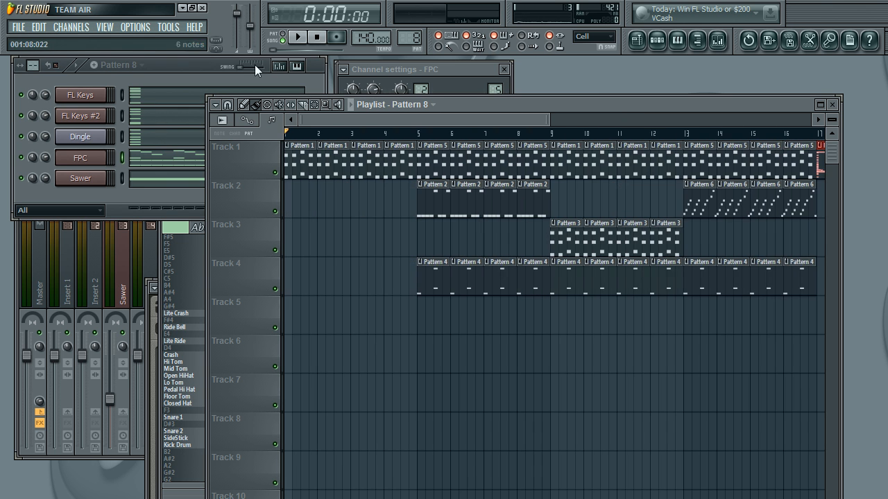
pyautogui.click(298, 38)
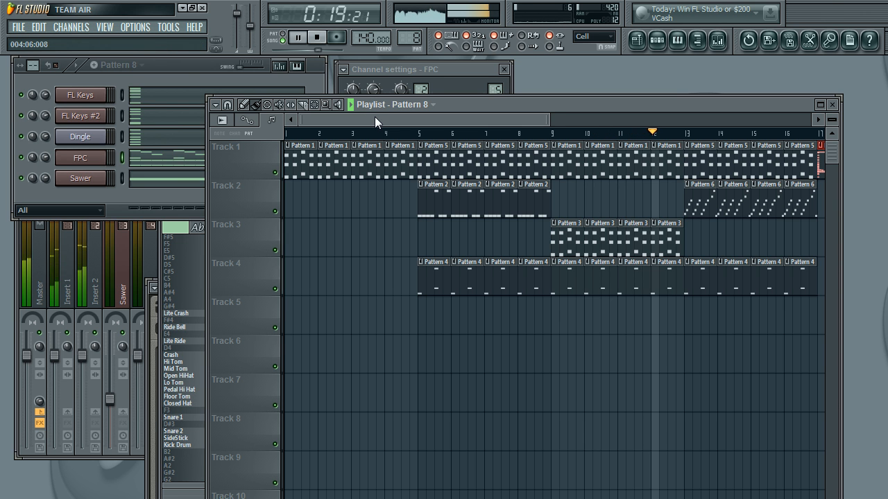
# Step: Add three more Pattern 8 clips on Track 1 at bars 18 to 20 and play the ending from bar 16
pyautogui.moveTo(375, 116); pyautogui.dragTo(493, 125)
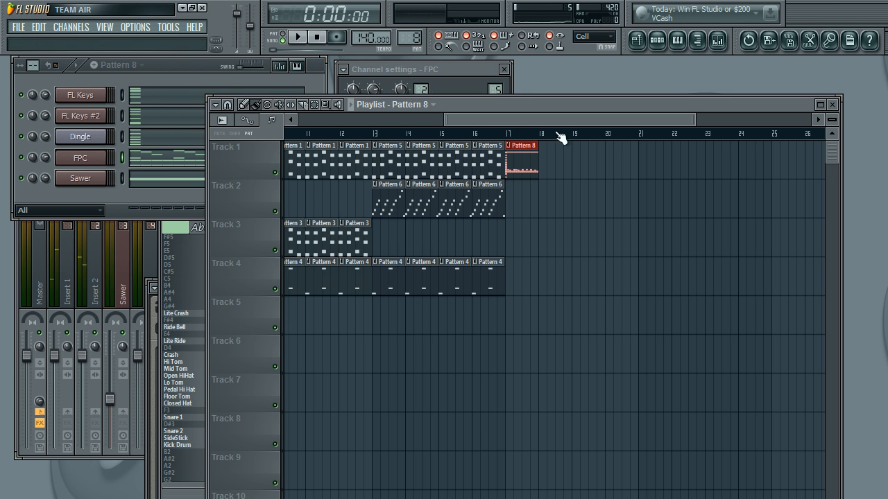
pyautogui.click(518, 139)
pyautogui.moveTo(549, 152)
pyautogui.mouseDown()
pyautogui.moveTo(610, 155)
pyautogui.moveTo(558, 144)
pyautogui.mouseUp()
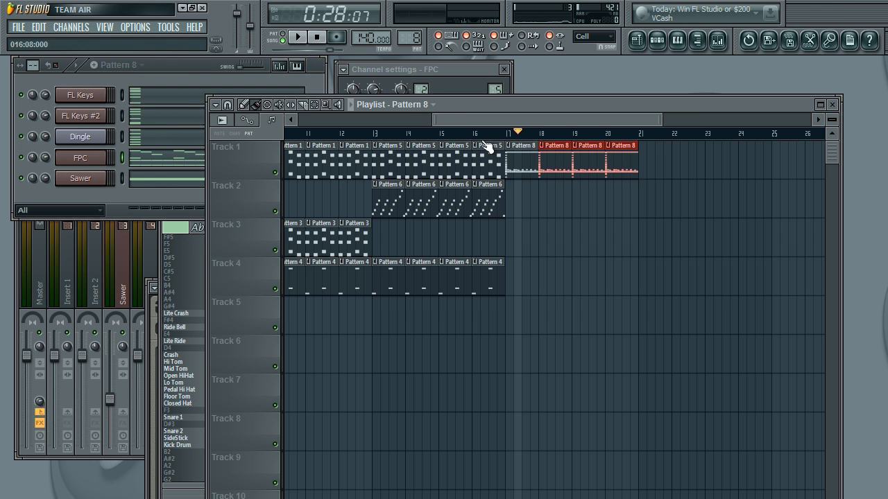
pyautogui.click(472, 137)
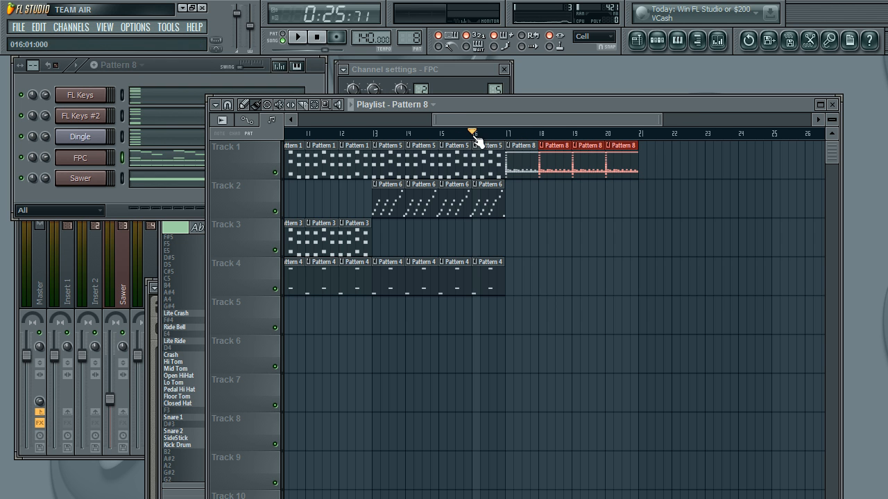
pyautogui.click(300, 38)
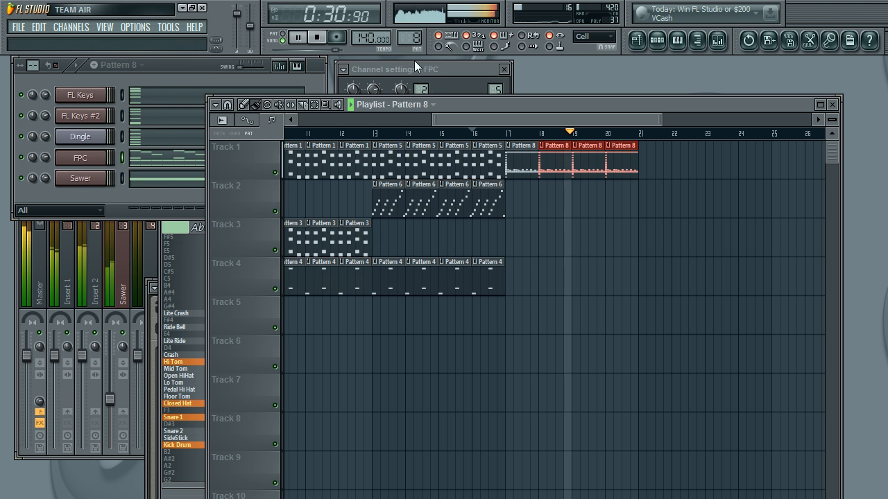
pyautogui.click(318, 39)
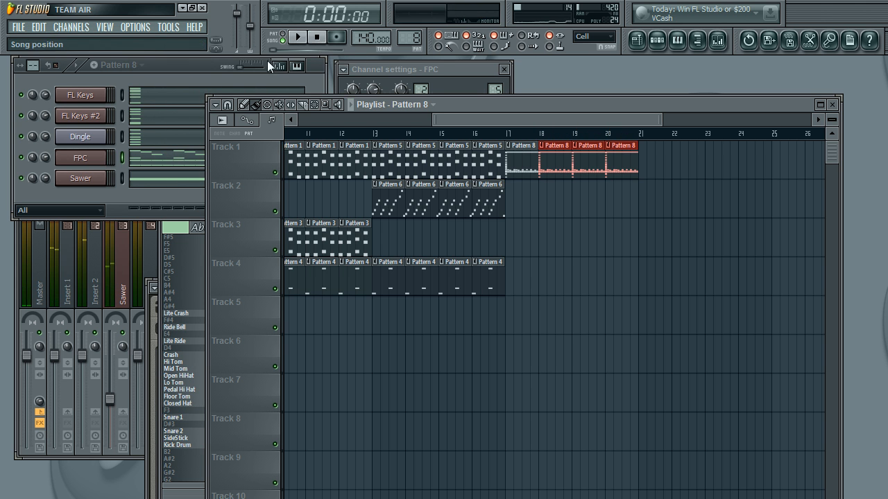
pyautogui.click(193, 70)
pyautogui.moveTo(565, 119); pyautogui.dragTo(170, 66)
pyautogui.click(170, 66)
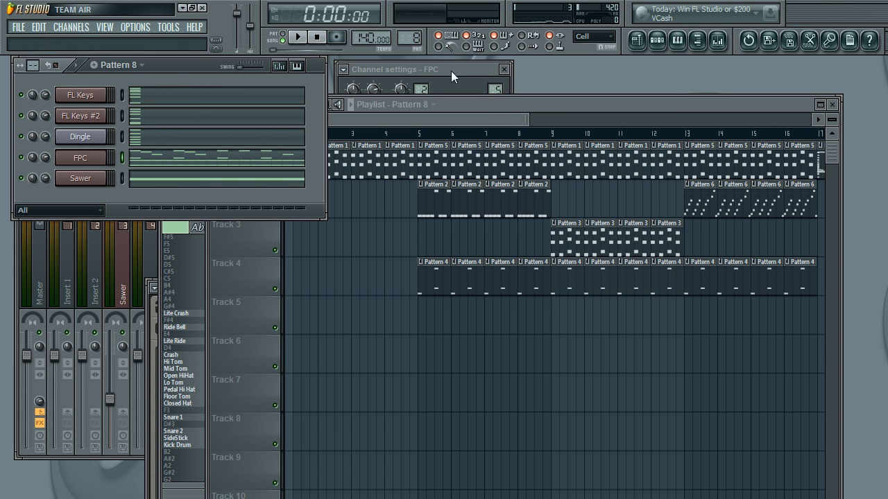
# Step: In the Fruity Limiter on the mixer's Master track, raise the gain to 14.7 dB and slightly lower the ceiling
pyautogui.click(718, 39)
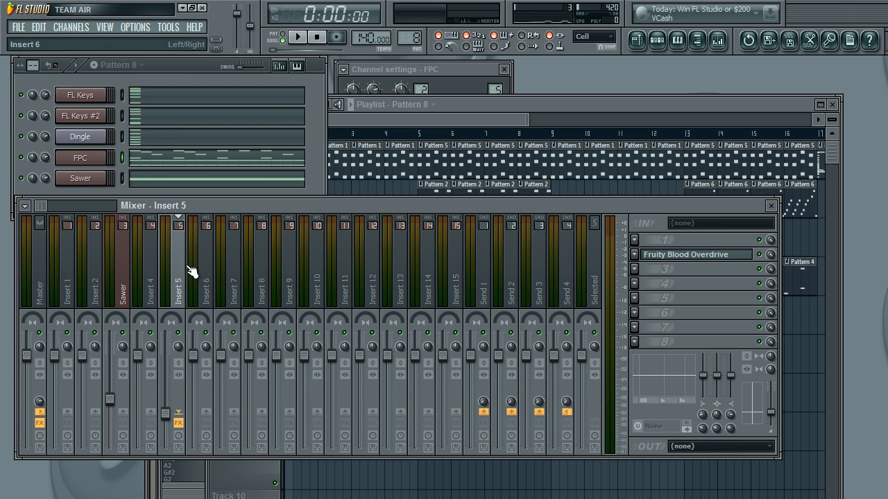
pyautogui.click(38, 270)
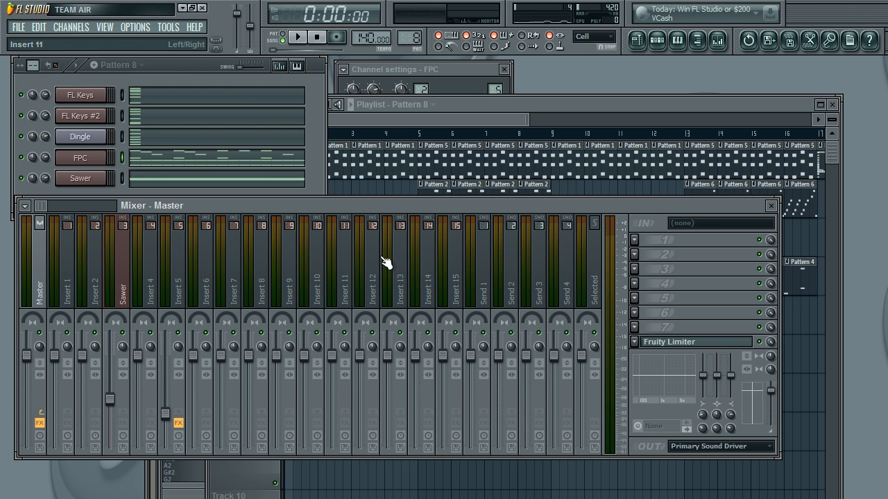
pyautogui.click(671, 342)
pyautogui.moveTo(471, 395); pyautogui.dragTo(433, 230)
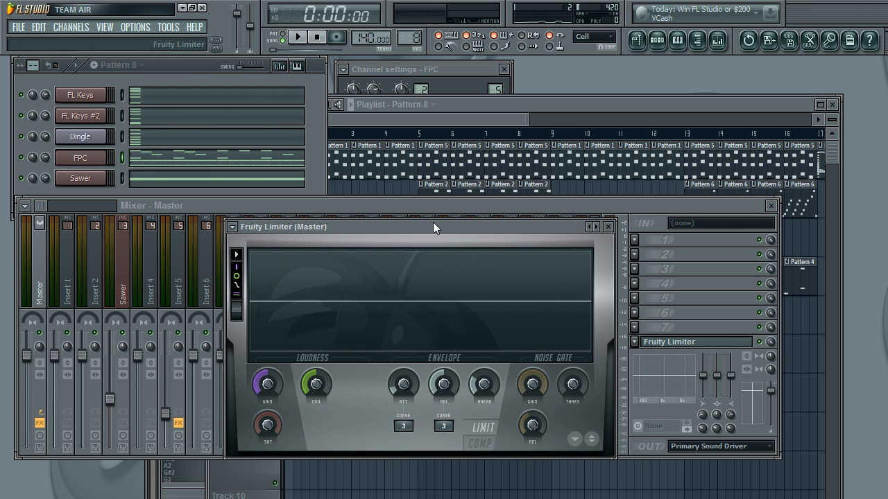
pyautogui.moveTo(425, 220); pyautogui.dragTo(421, 218)
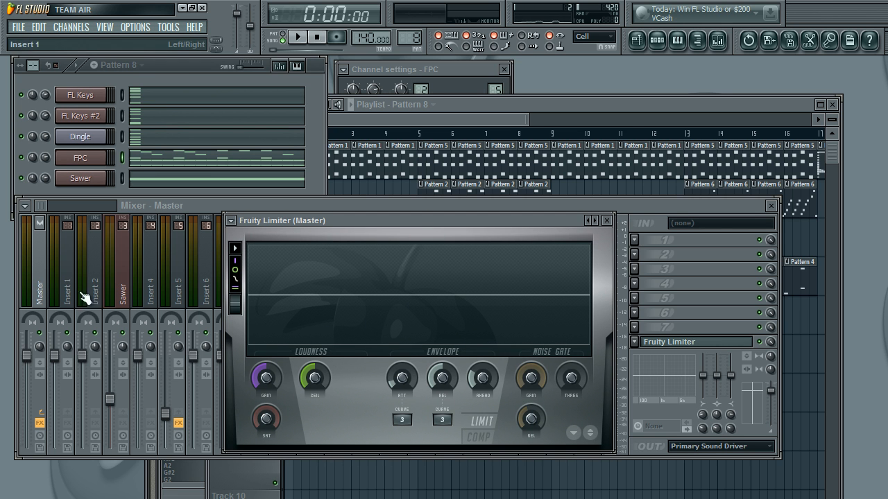
pyautogui.click(277, 381)
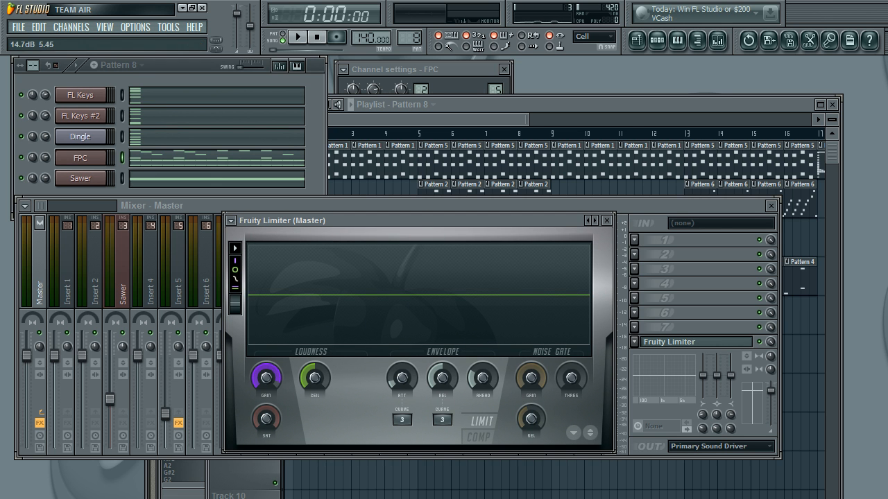
pyautogui.moveTo(314, 377); pyautogui.dragTo(314, 382)
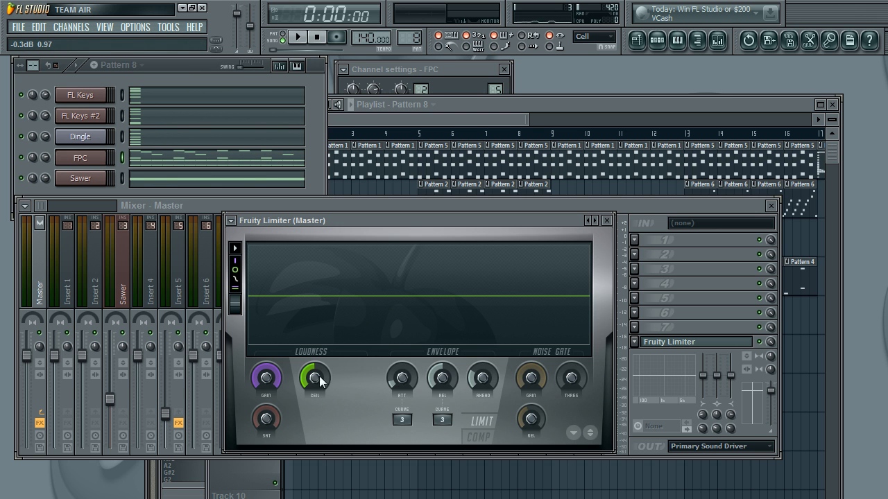
# Step: Play the song from the start through to the Pattern 8 ending while watching the Master's Fruity Limiter, and stop playback
pyautogui.click(305, 41)
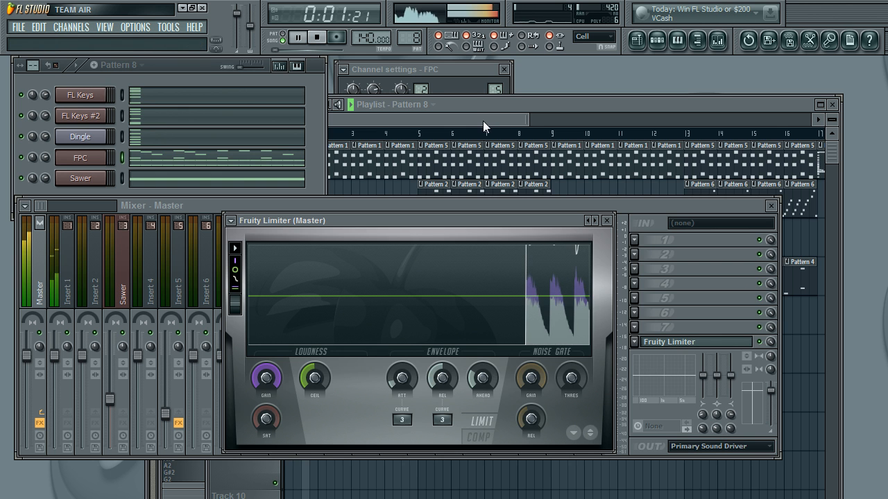
pyautogui.click(483, 121)
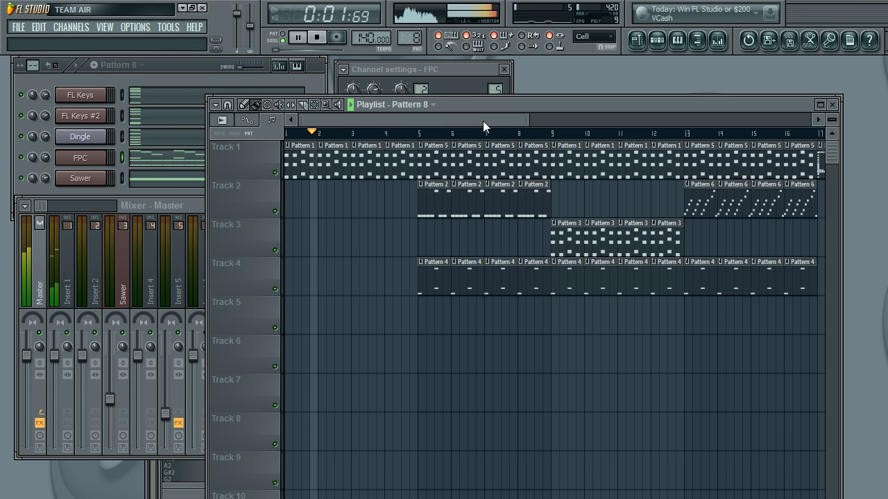
pyautogui.click(717, 40)
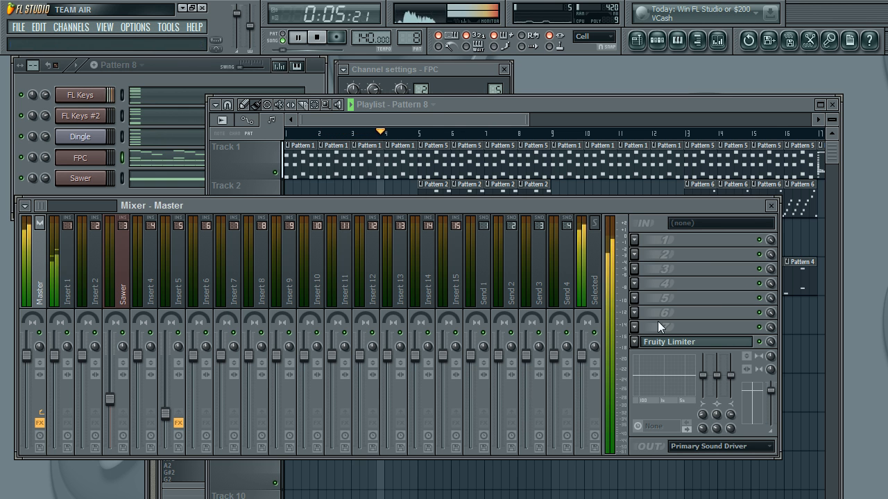
pyautogui.click(693, 349)
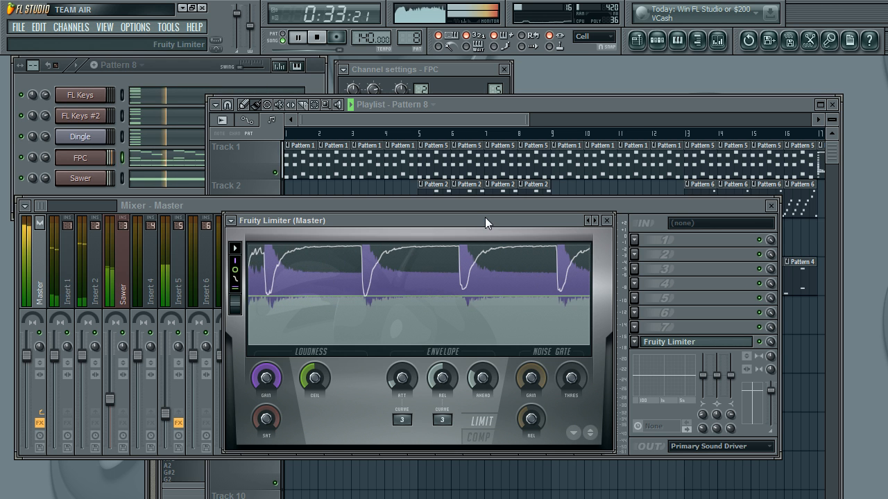
pyautogui.click(320, 37)
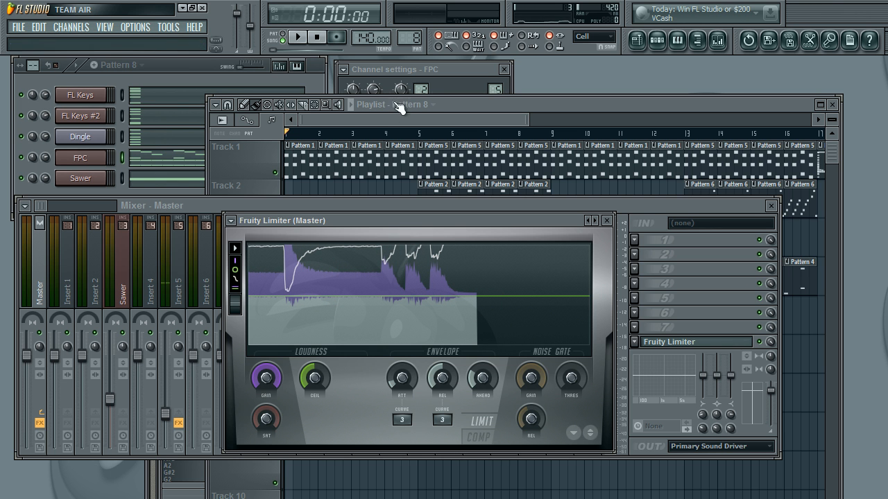
pyautogui.moveTo(385, 123)
pyautogui.mouseDown()
pyautogui.moveTo(546, 124)
pyautogui.moveTo(263, 125)
pyautogui.moveTo(381, 116)
pyautogui.mouseUp()
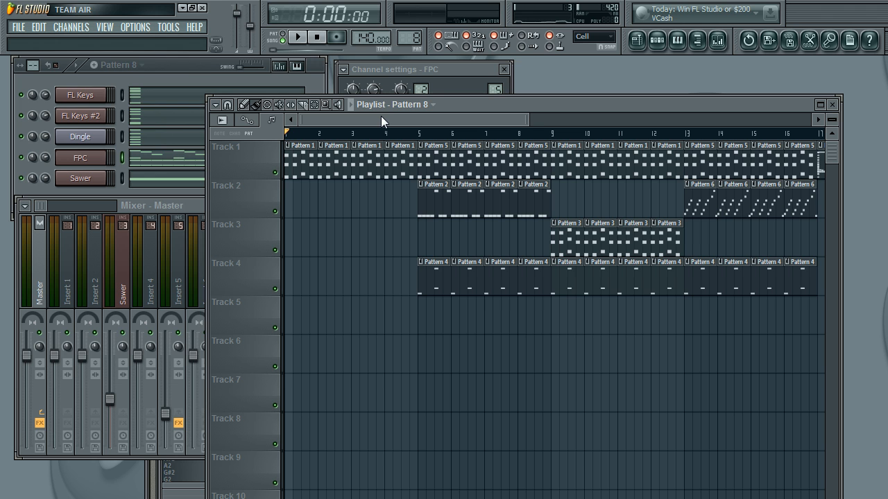